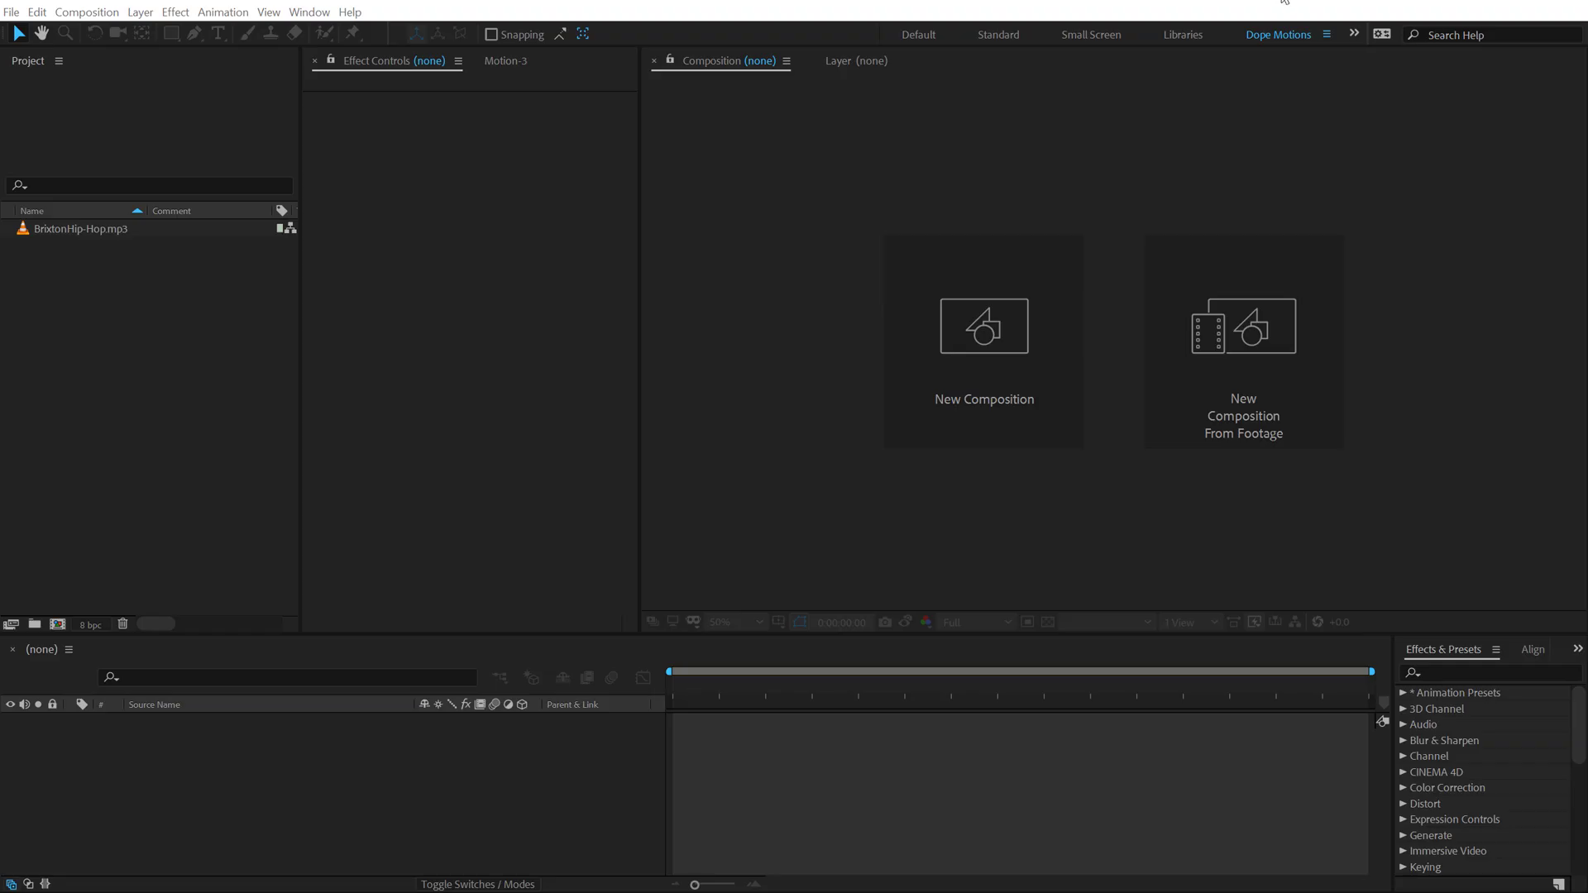
# Create a 4×4 px, 30 fps, 10-second comp named Music and drop BrixtonHip-Hop.mp3 into it
pyautogui.click(980, 387)
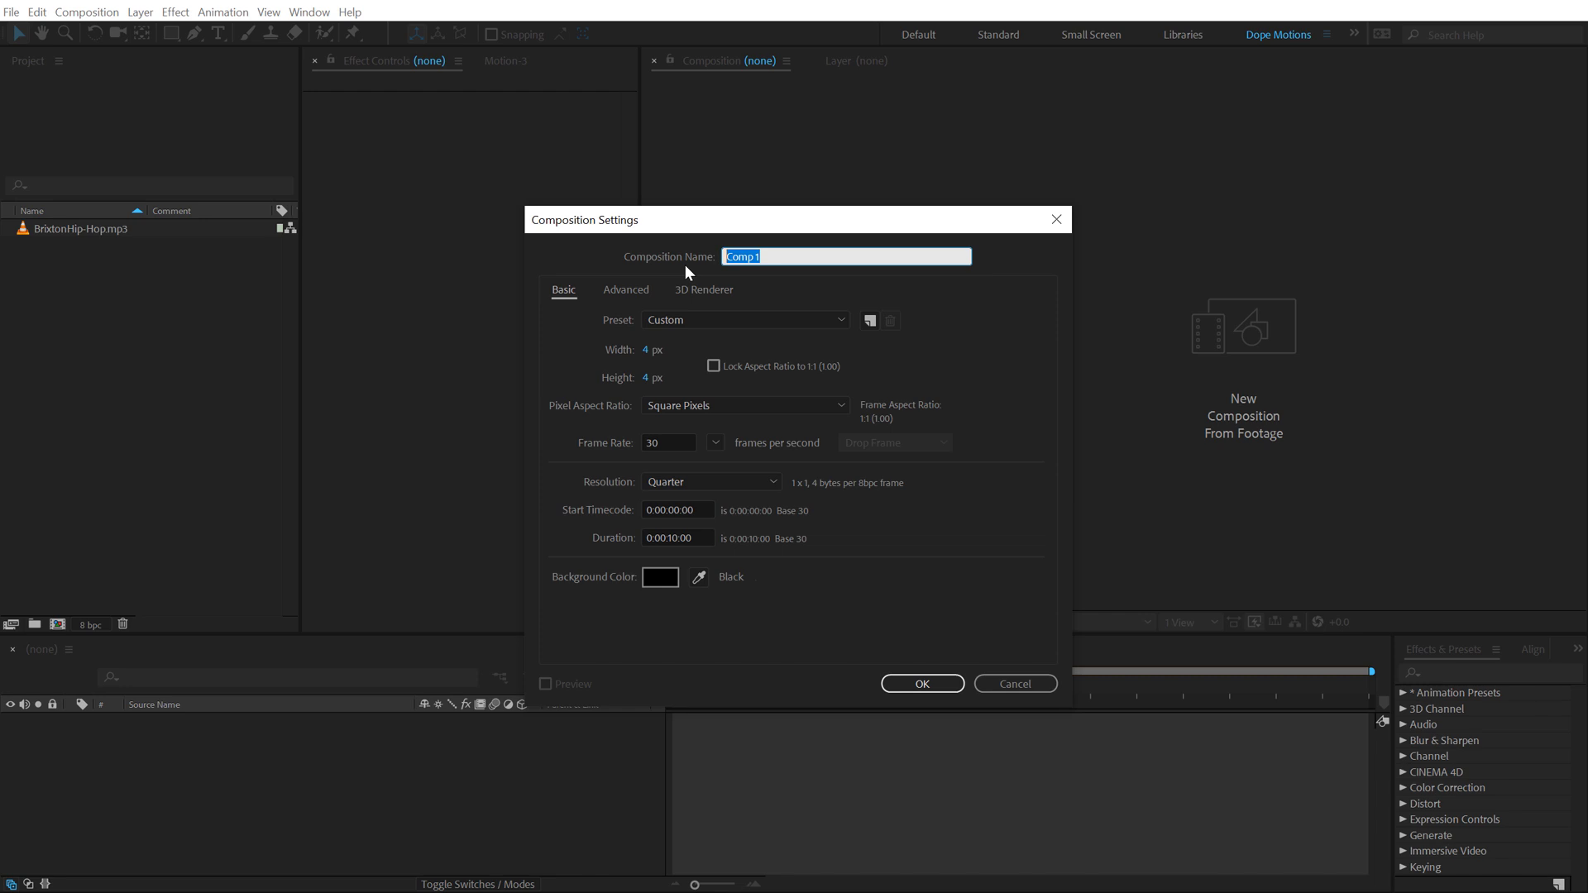
pyautogui.write('Music')
pyautogui.click(646, 351)
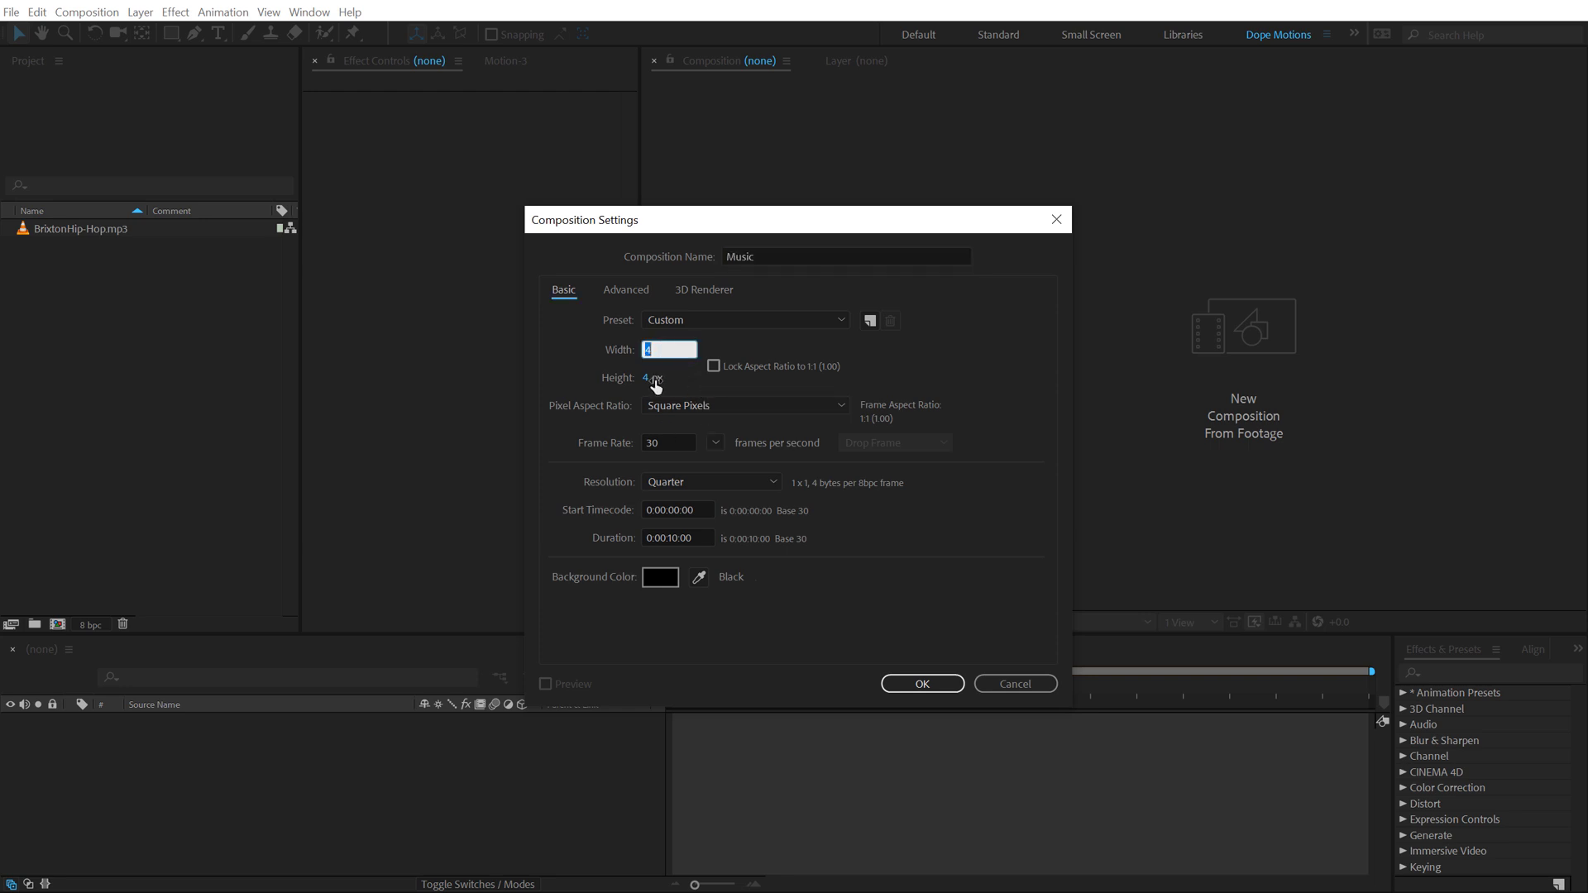
pyautogui.click(697, 539)
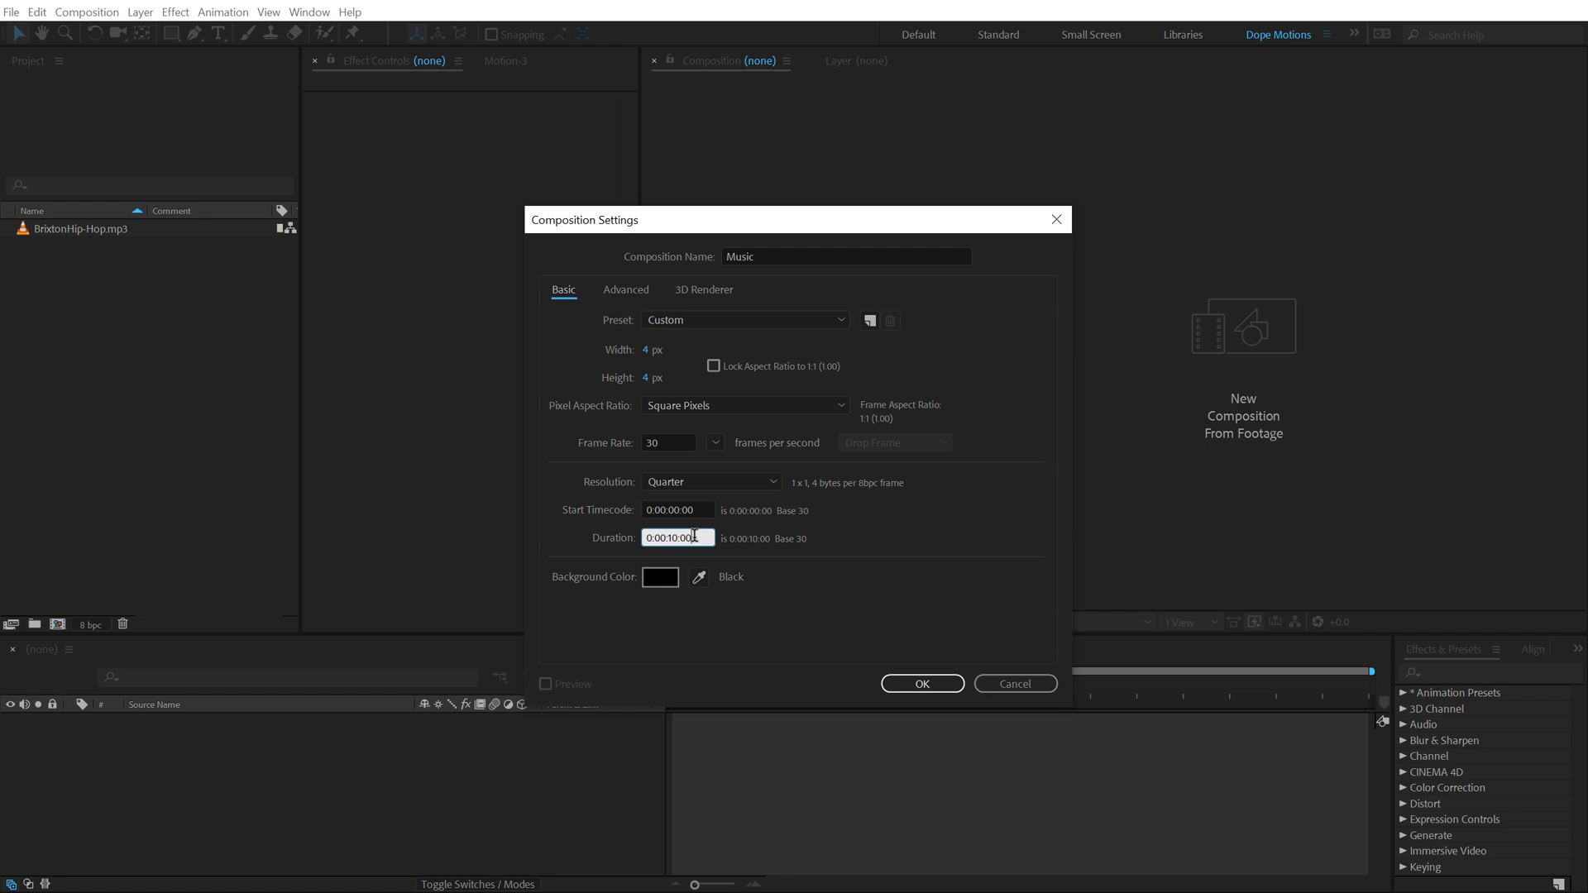
pyautogui.click(916, 684)
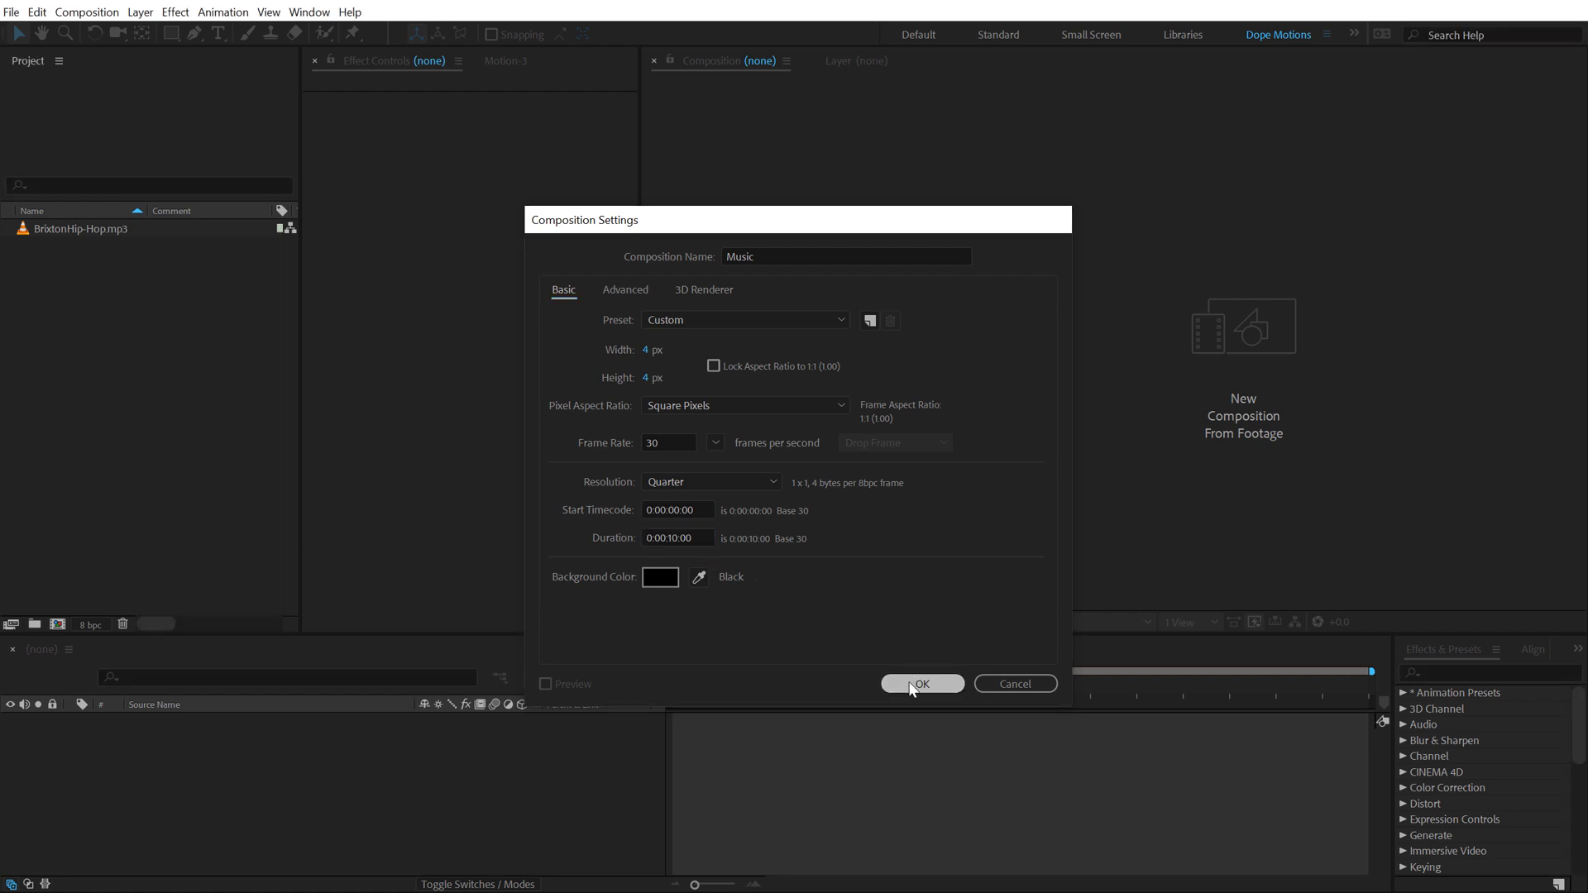
pyautogui.moveTo(61, 228); pyautogui.dragTo(137, 747)
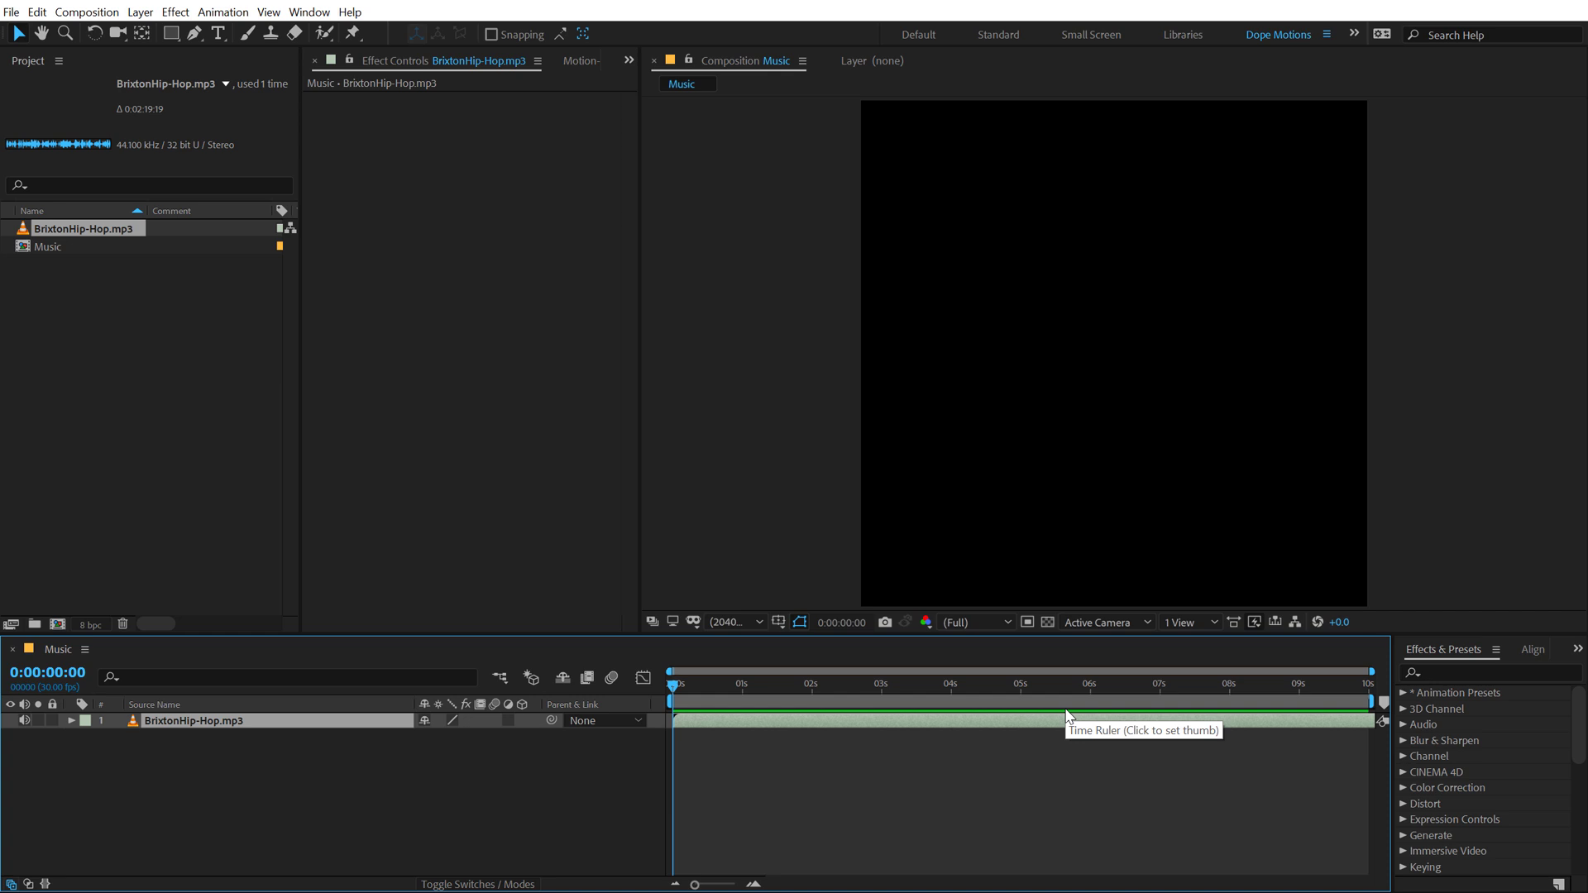
# Preview the track with its waveform shown and park the time at 0:00:00:25
pyautogui.press('l')
pyautogui.press('l')
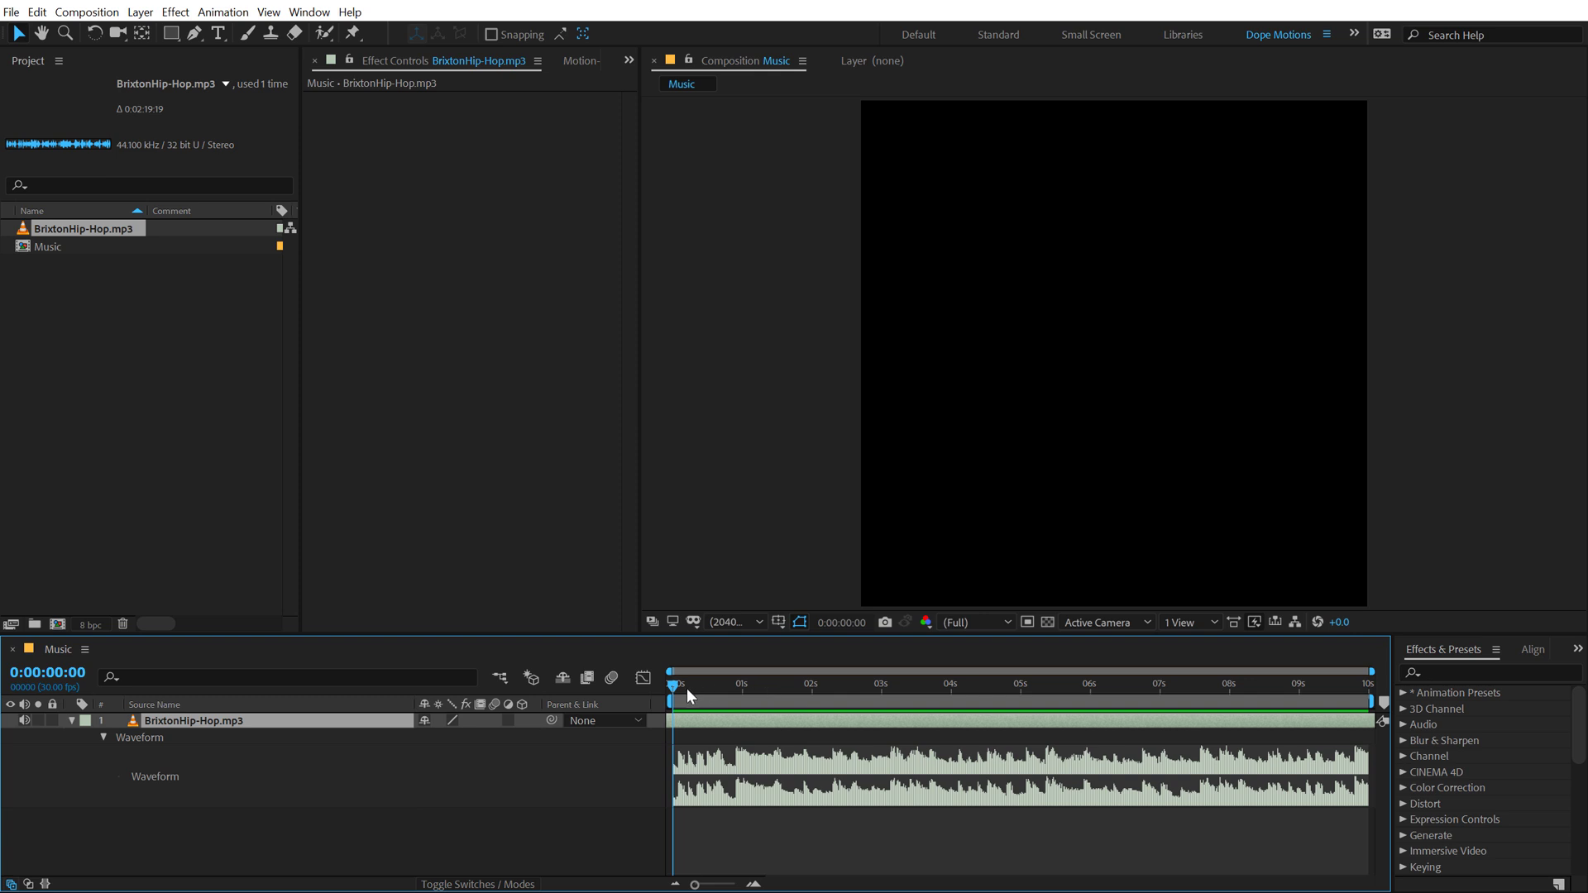
pyautogui.press('space')
pyautogui.click(731, 689)
pyautogui.press('l')
pyautogui.press('l')
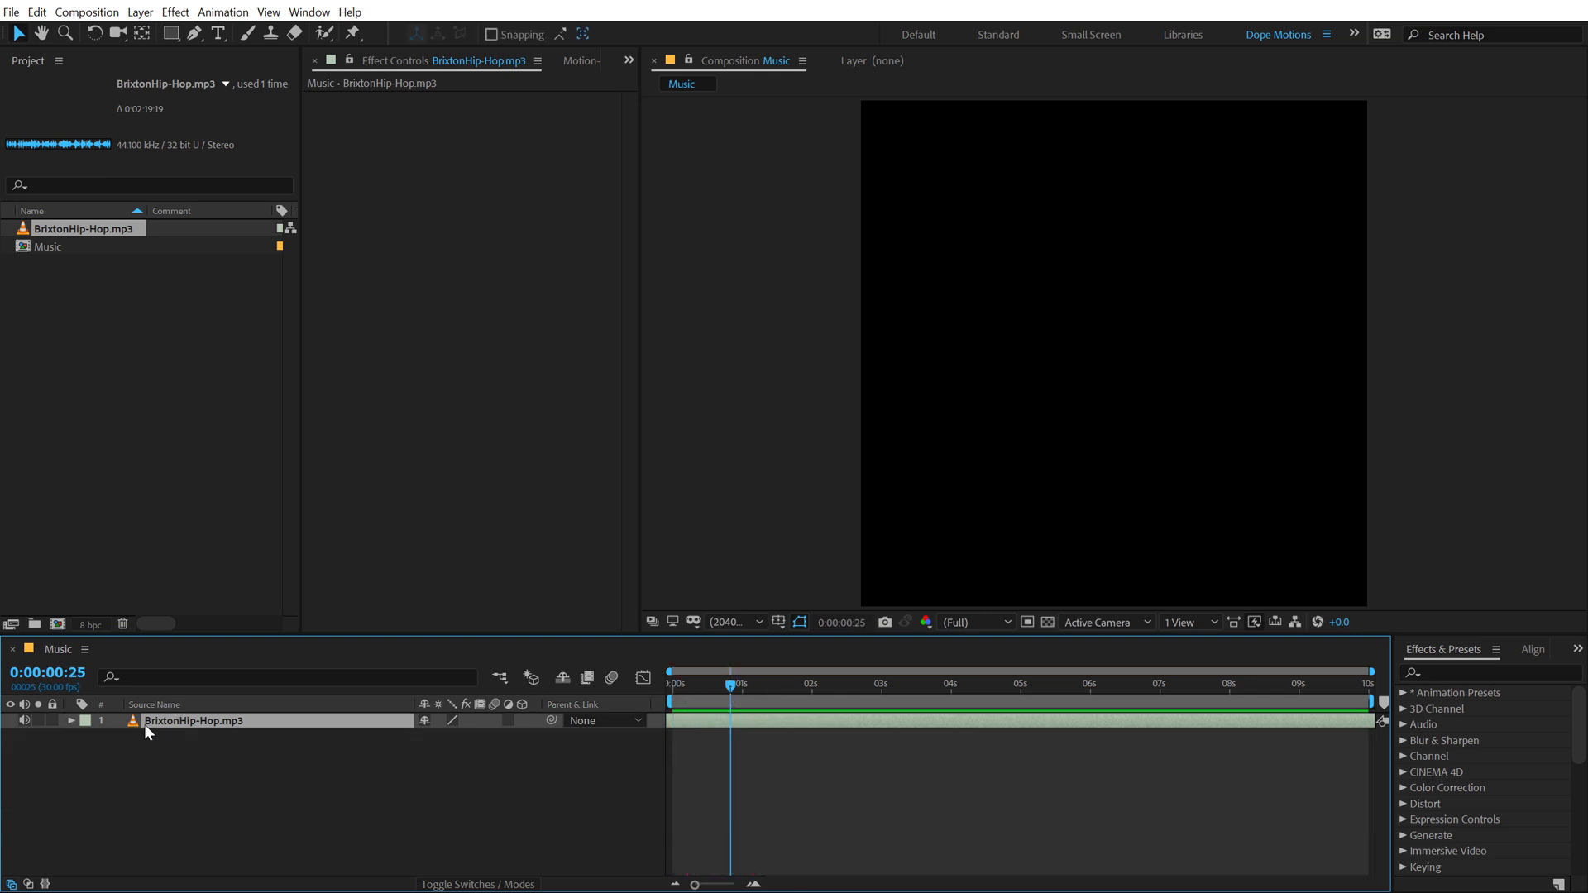
# Keyframe Audio Levels at 0 dB at 0:00:00:25 and -70 dB at frame 0
pyautogui.click(72, 721)
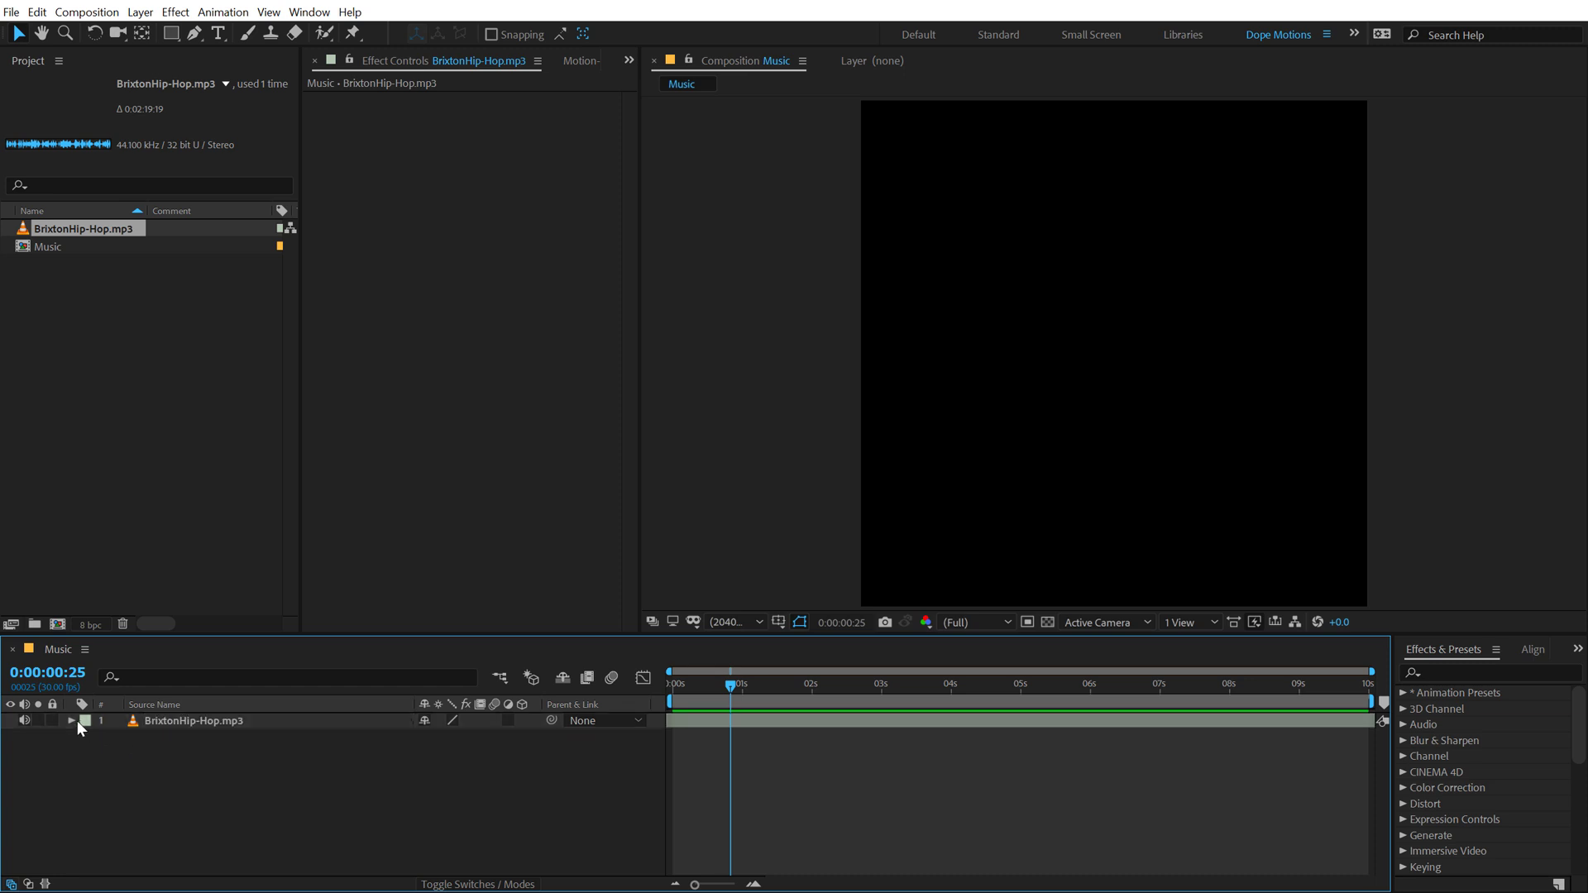
pyautogui.click(170, 720)
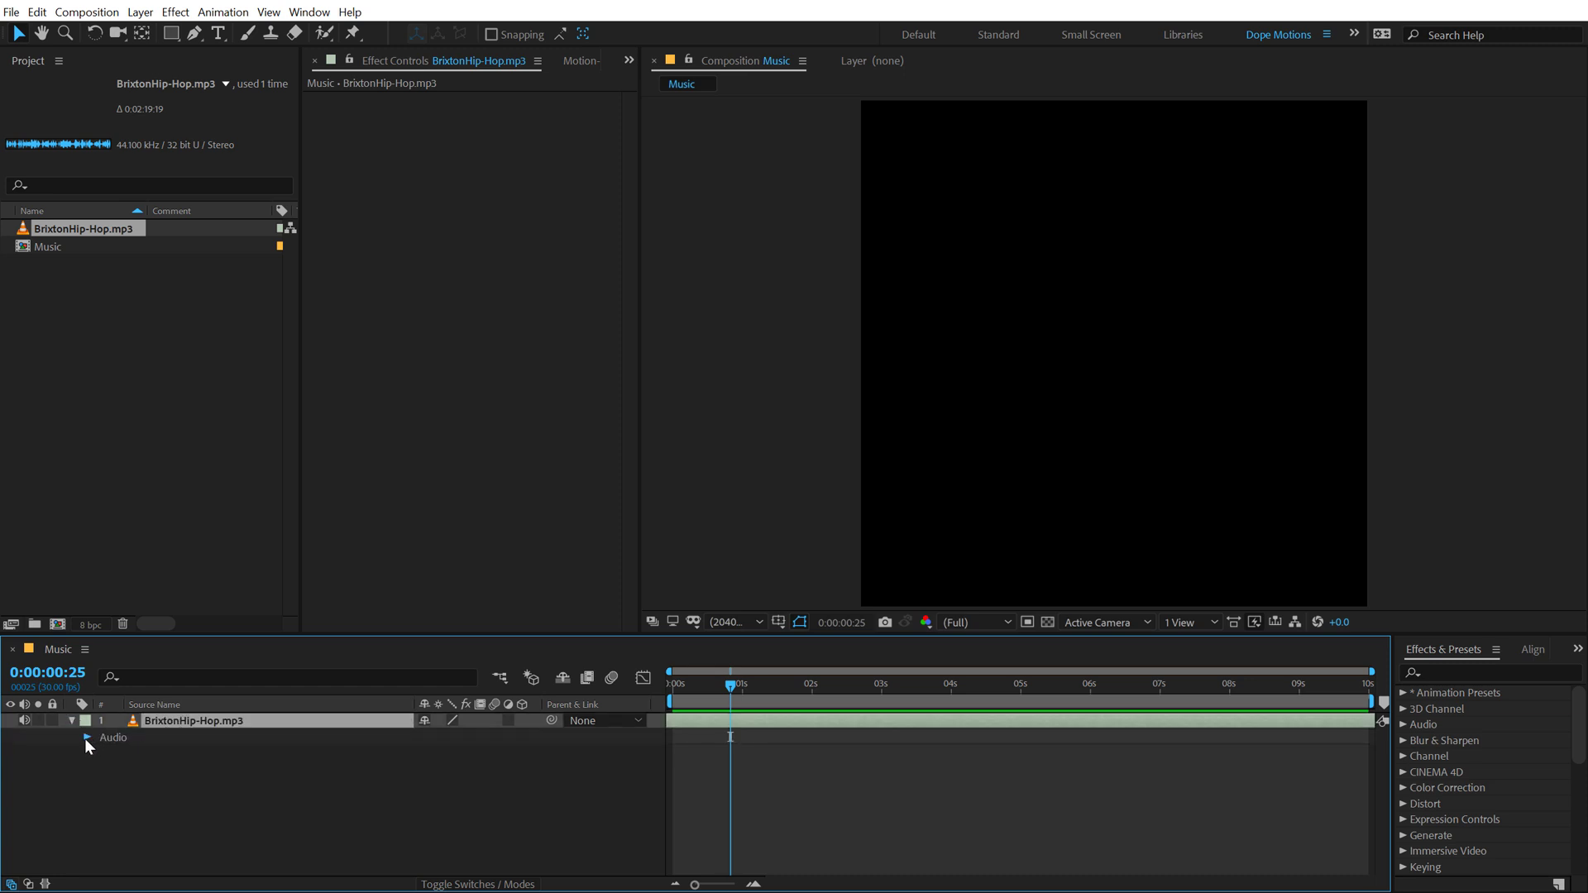
pyautogui.click(86, 737)
pyautogui.click(169, 753)
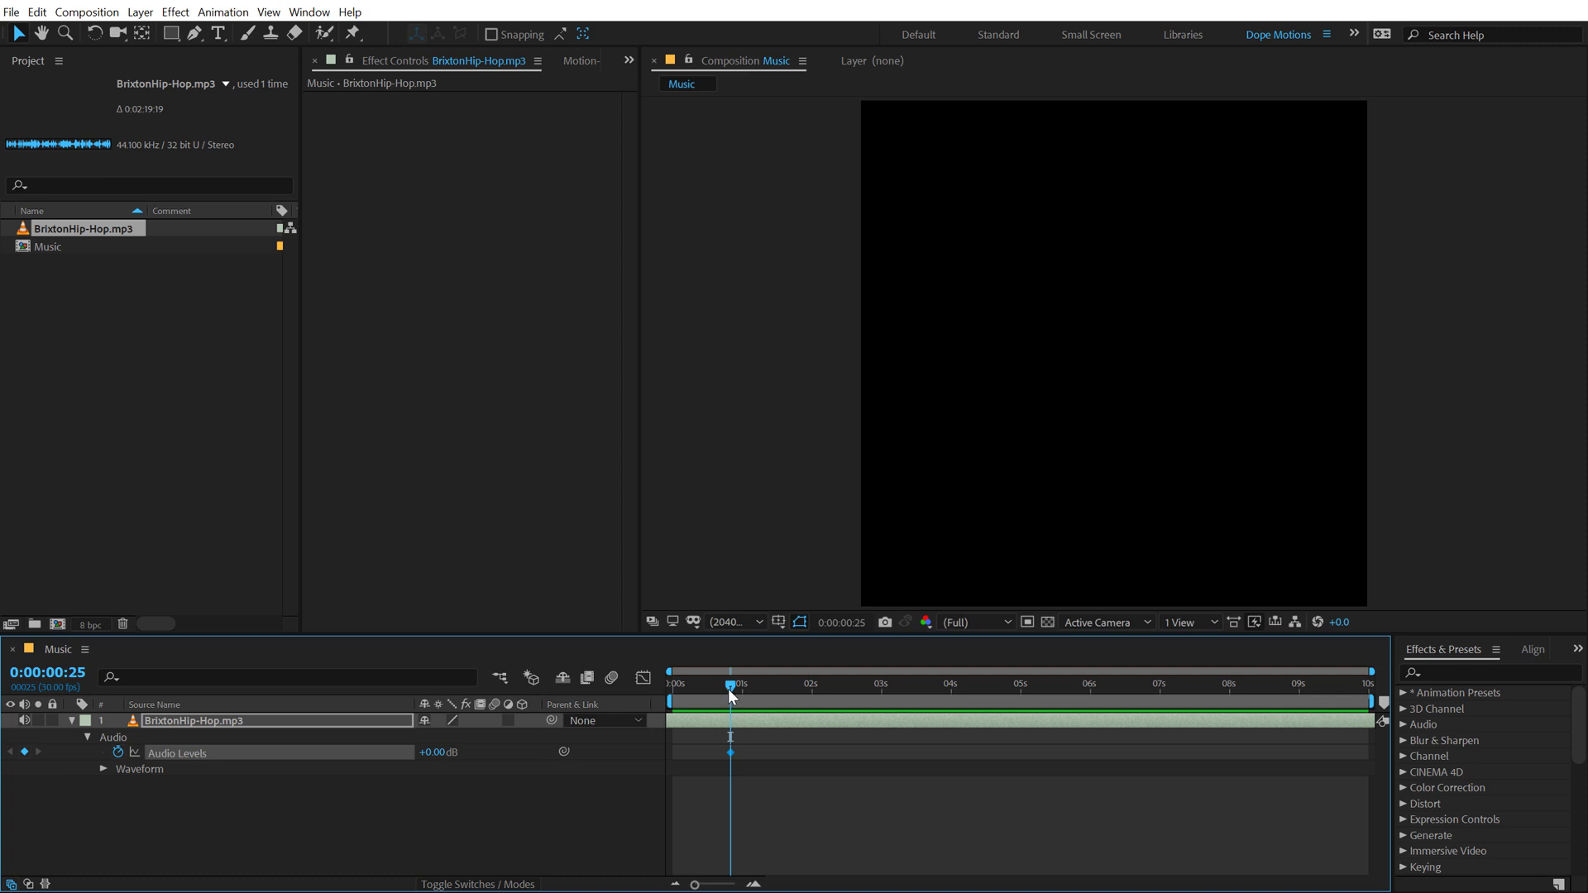
pyautogui.moveTo(725, 689); pyautogui.dragTo(671, 688)
pyautogui.click(432, 753)
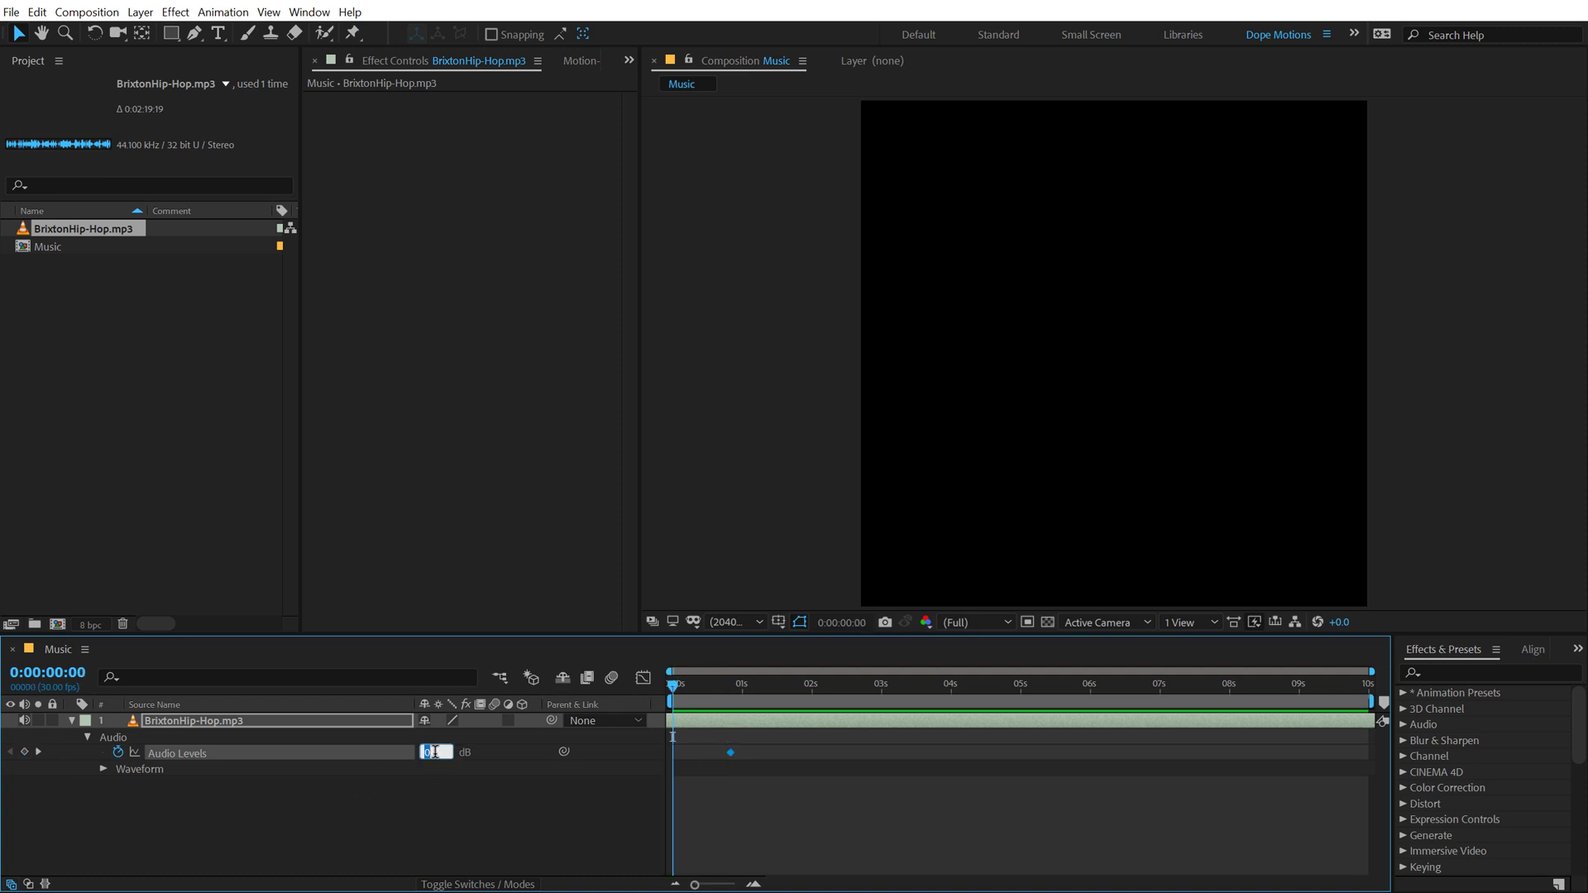
pyautogui.write('-70')
pyautogui.press('Return')
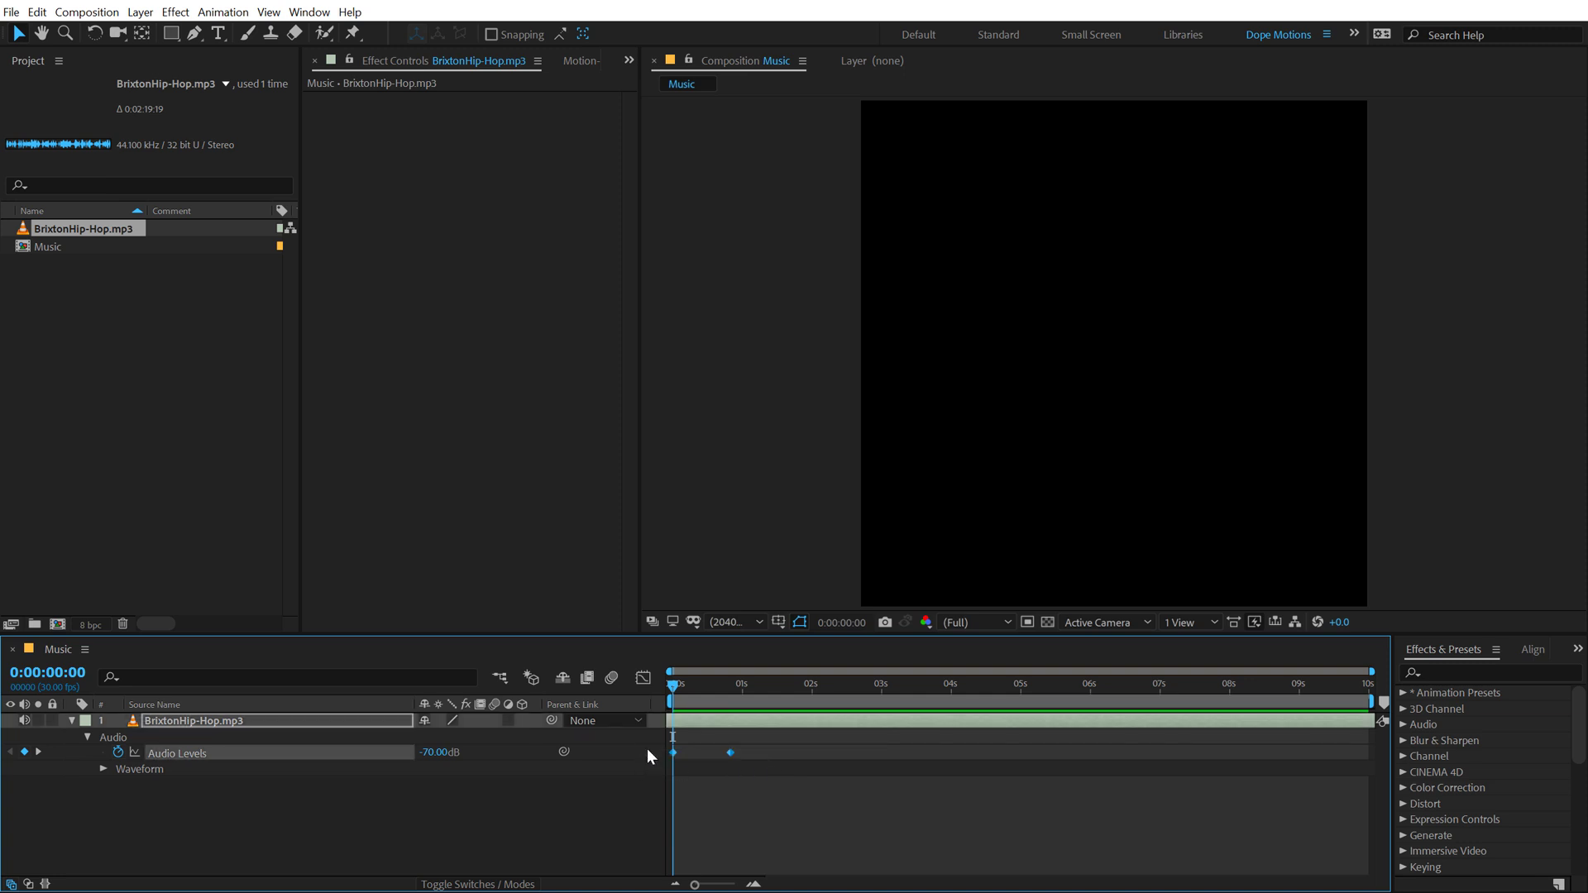
pyautogui.click(808, 811)
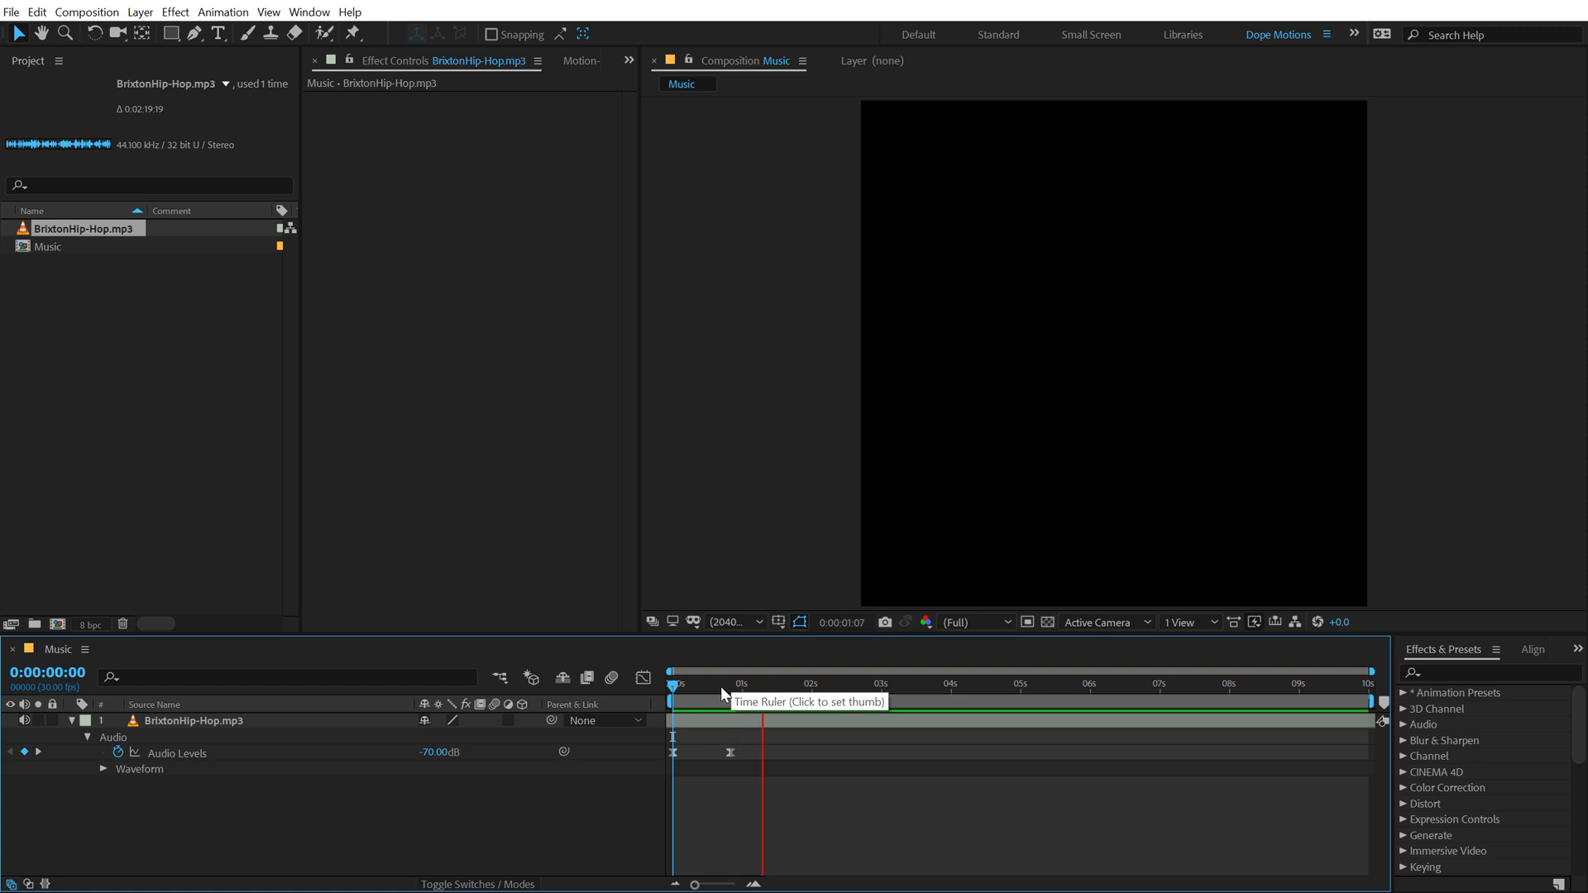
# Create a composition named Main from the HDTV 1080 preset at 30 fps
pyautogui.click(136, 568)
pyautogui.click(71, 721)
pyautogui.click(154, 546)
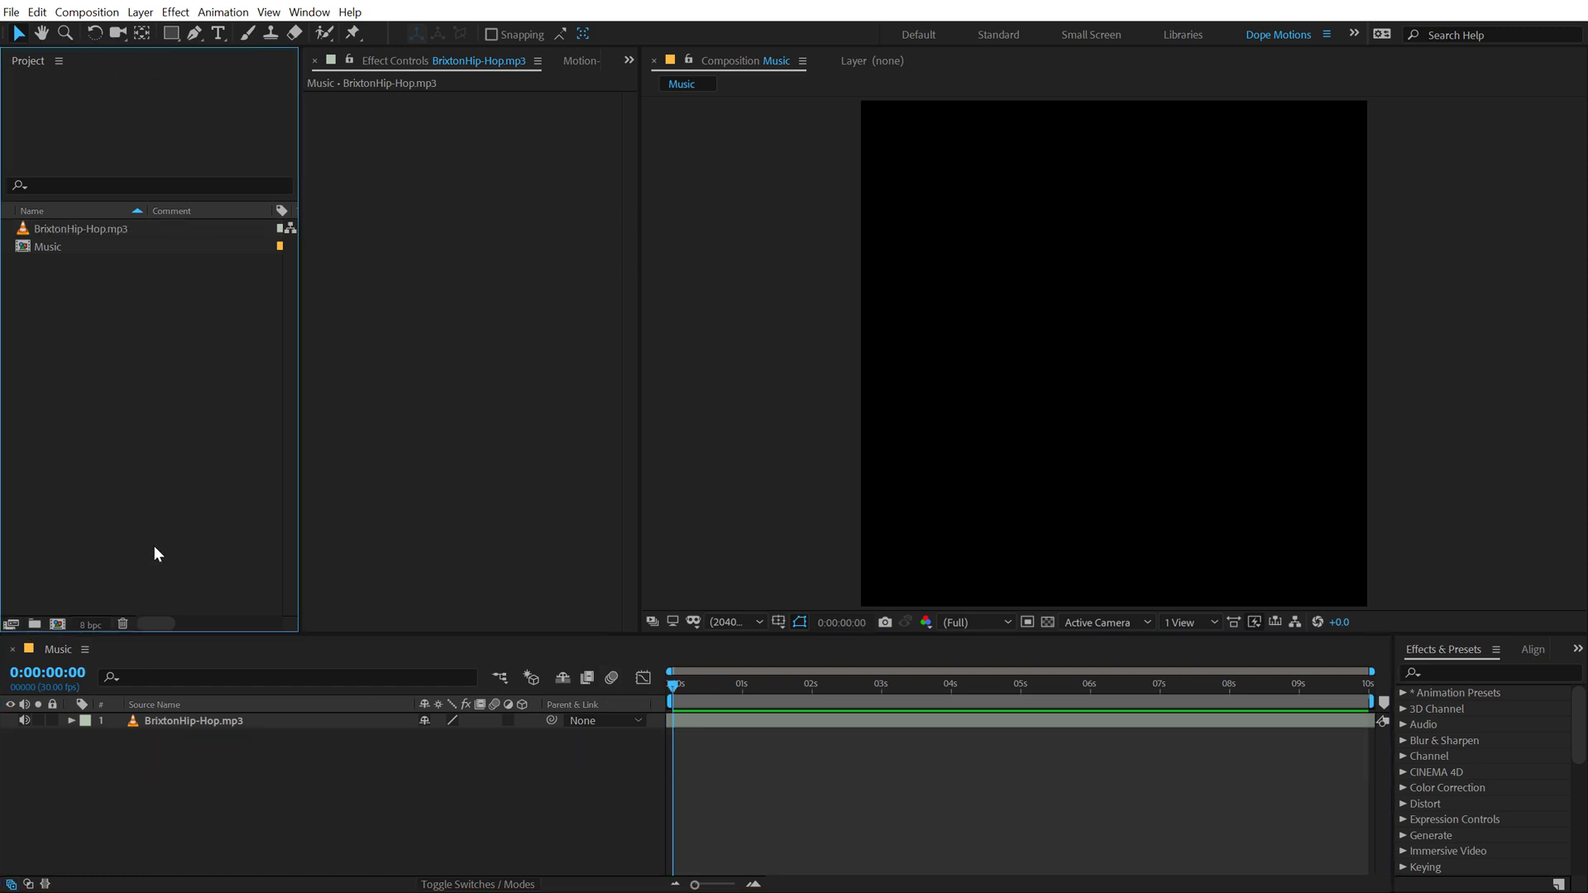
pyautogui.click(58, 620)
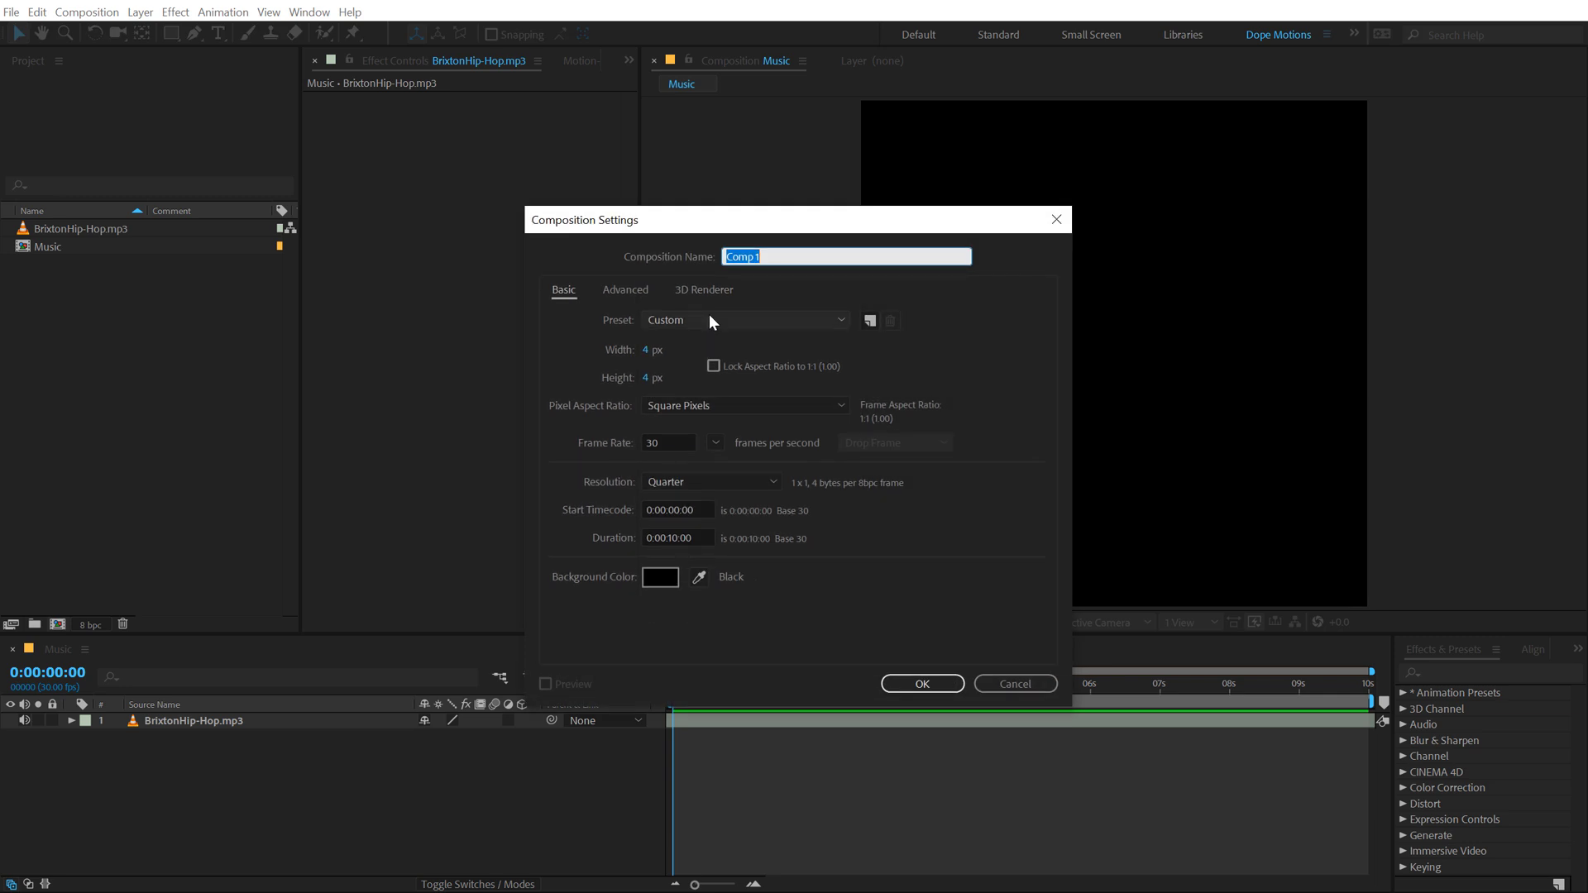
pyautogui.write('Main')
pyautogui.click(710, 319)
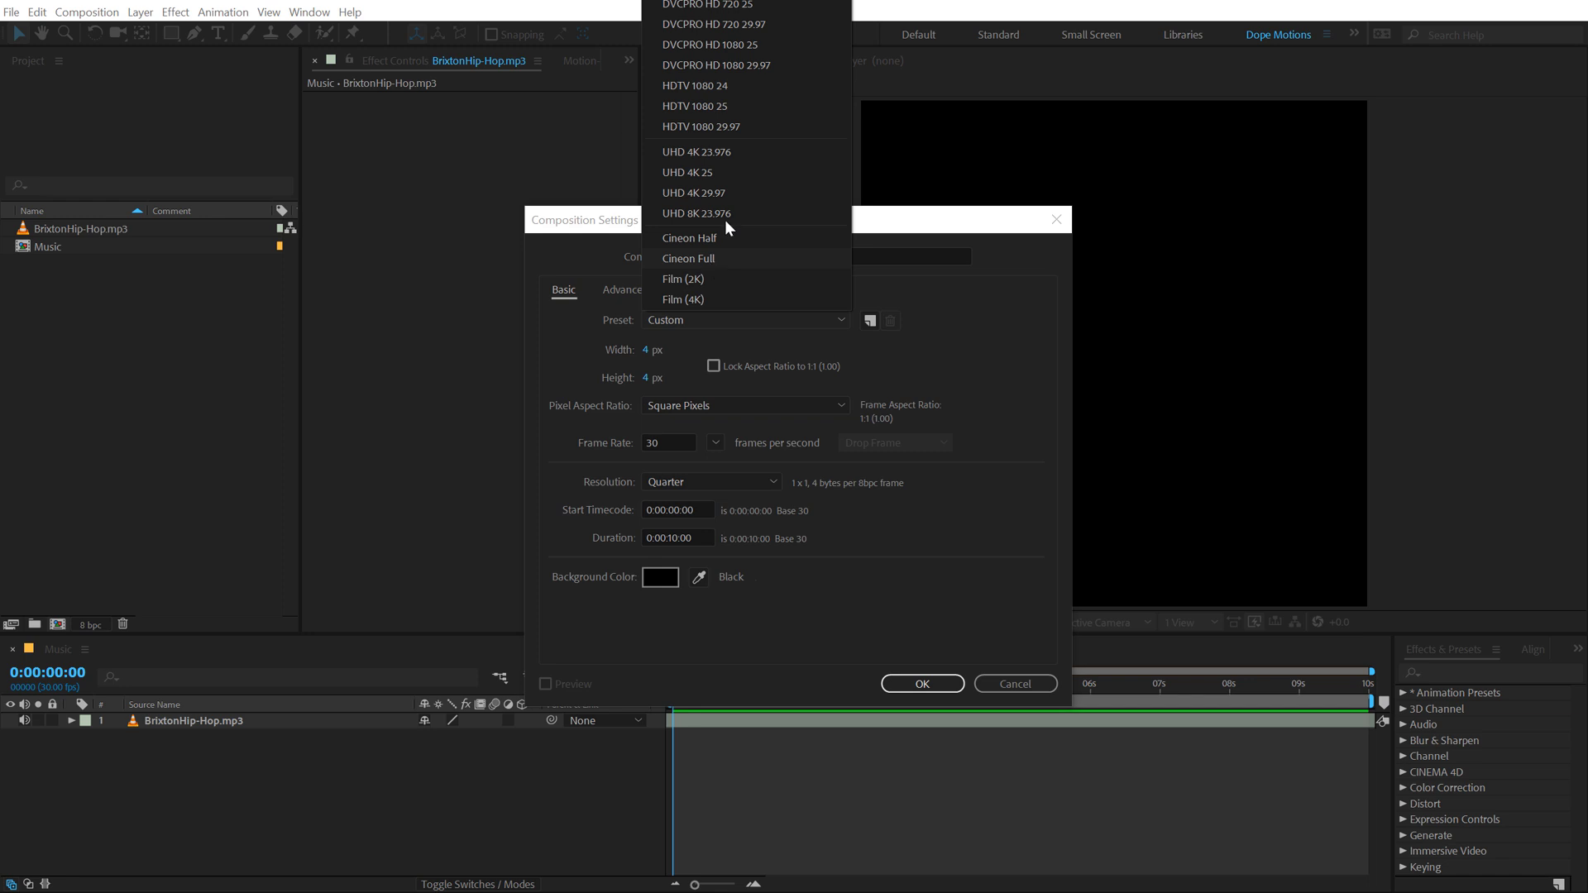
pyautogui.click(700, 127)
pyautogui.click(716, 442)
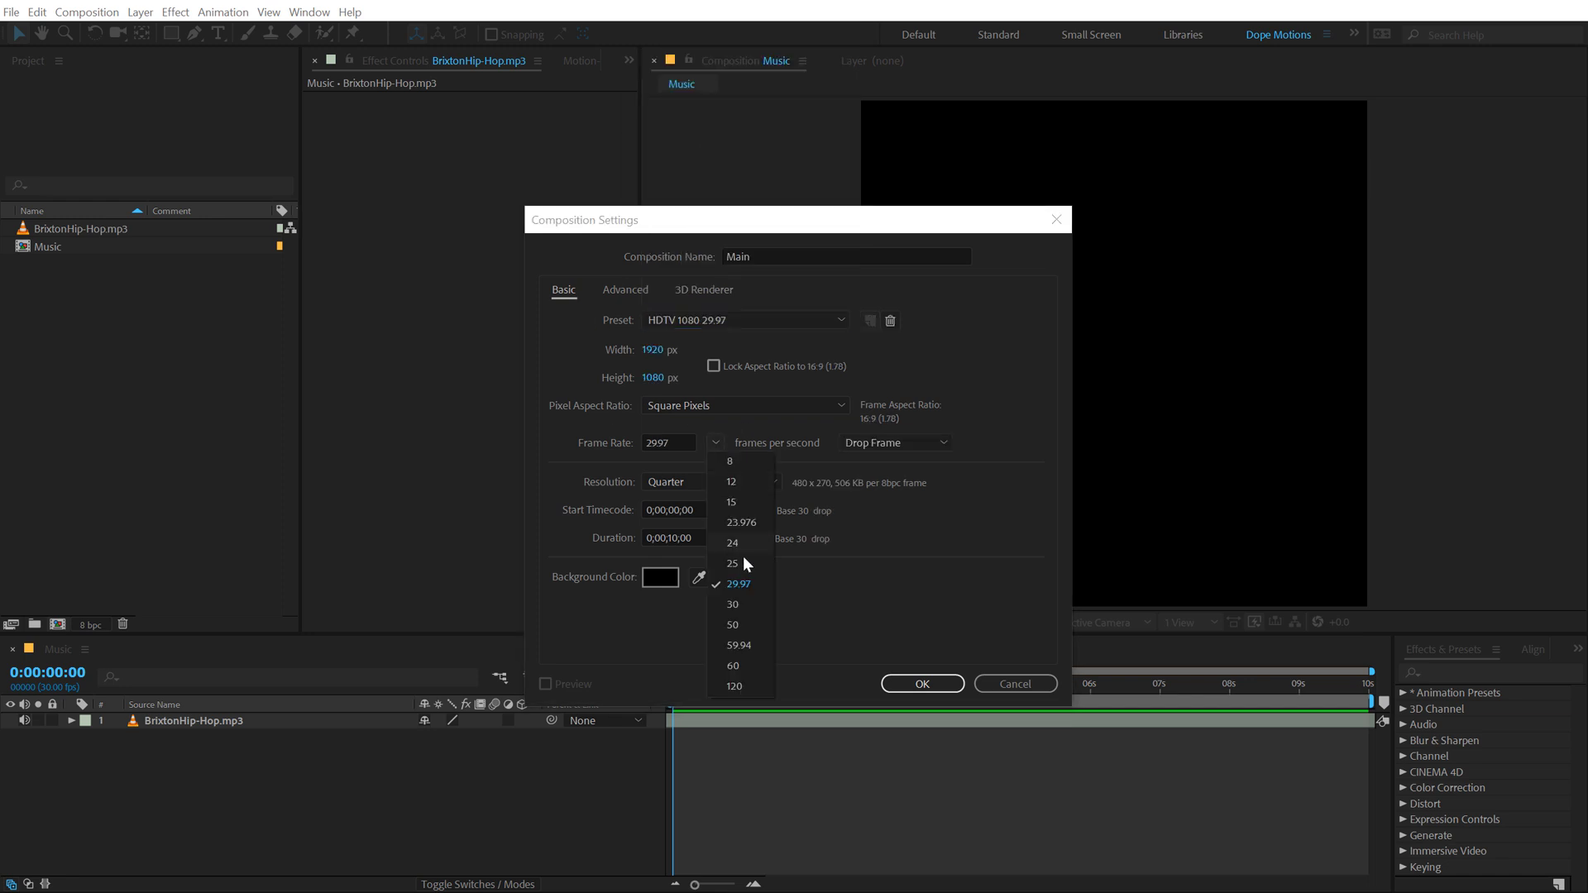
pyautogui.click(735, 616)
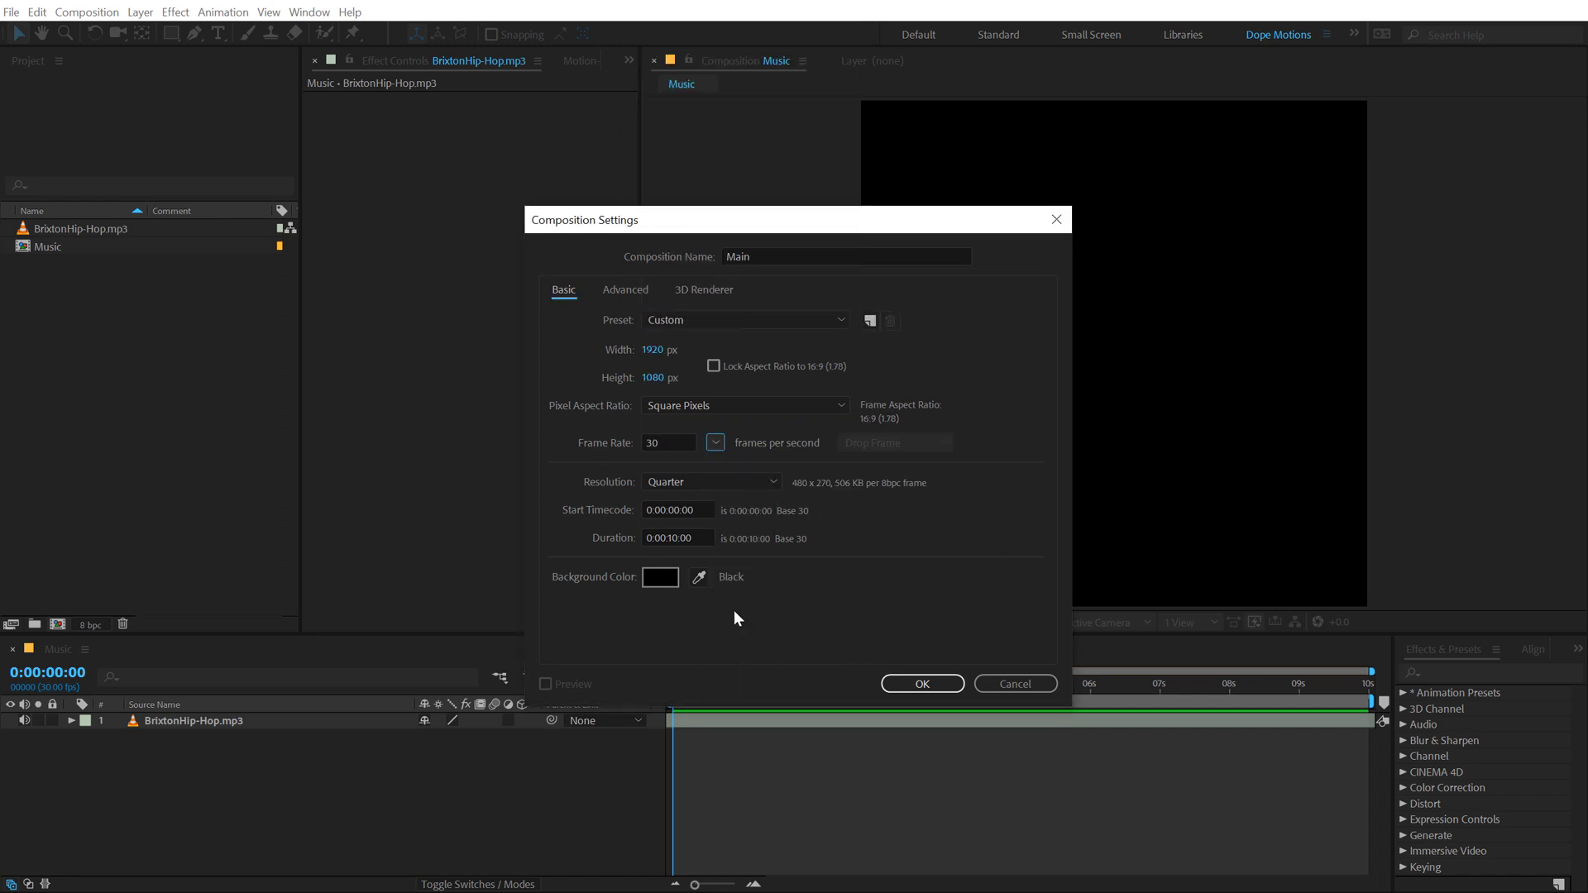
pyautogui.click(911, 684)
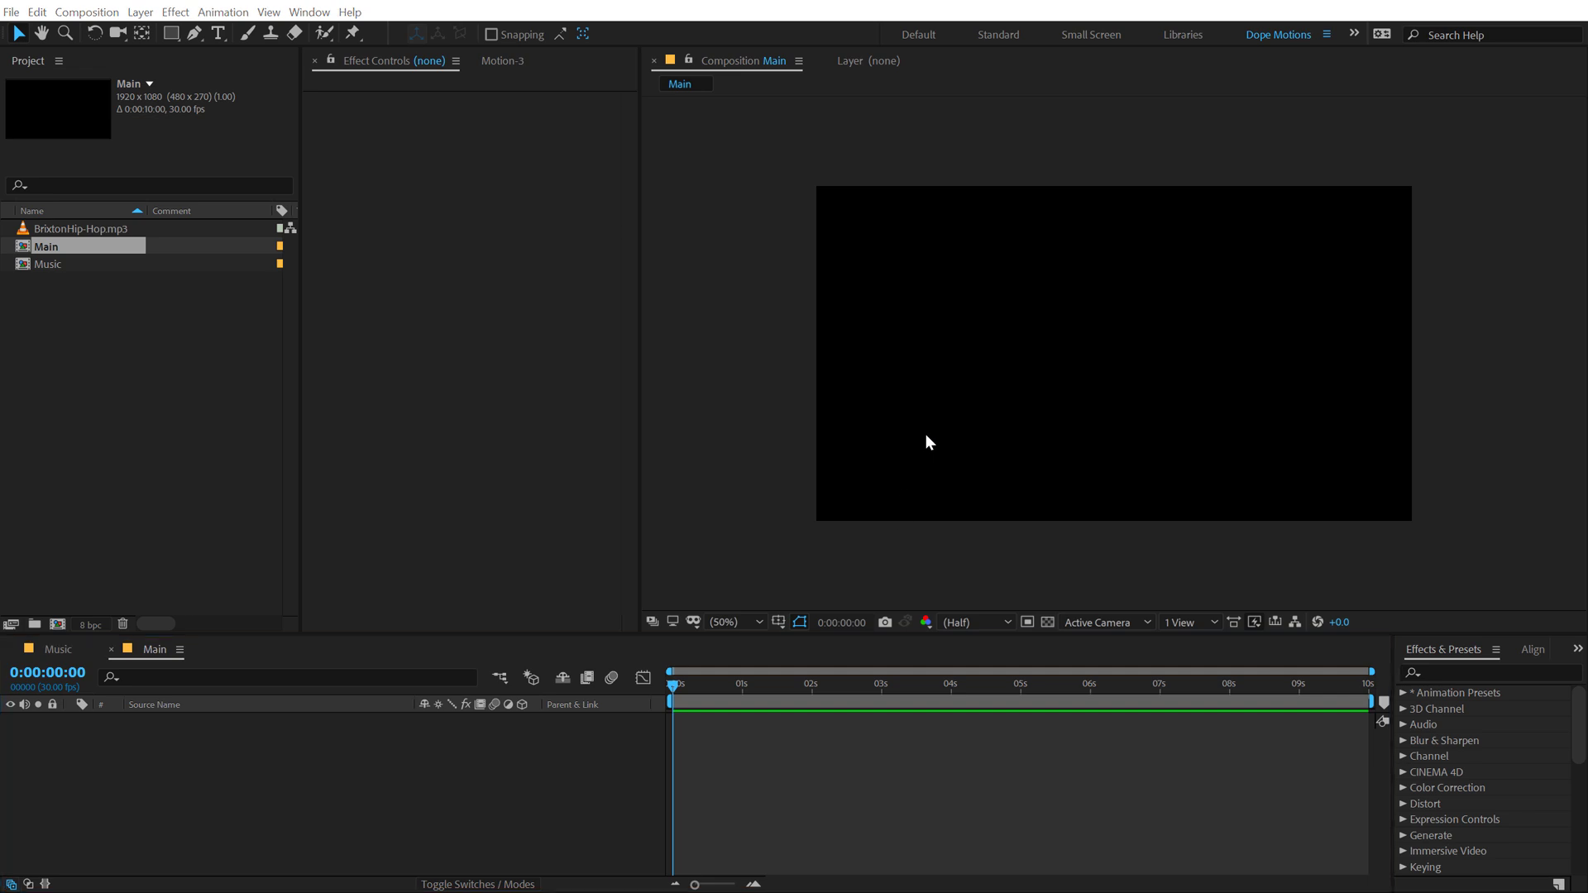
# Add the Music comp as a layer in Main and start a new solid named AS_01
pyautogui.click(70, 530)
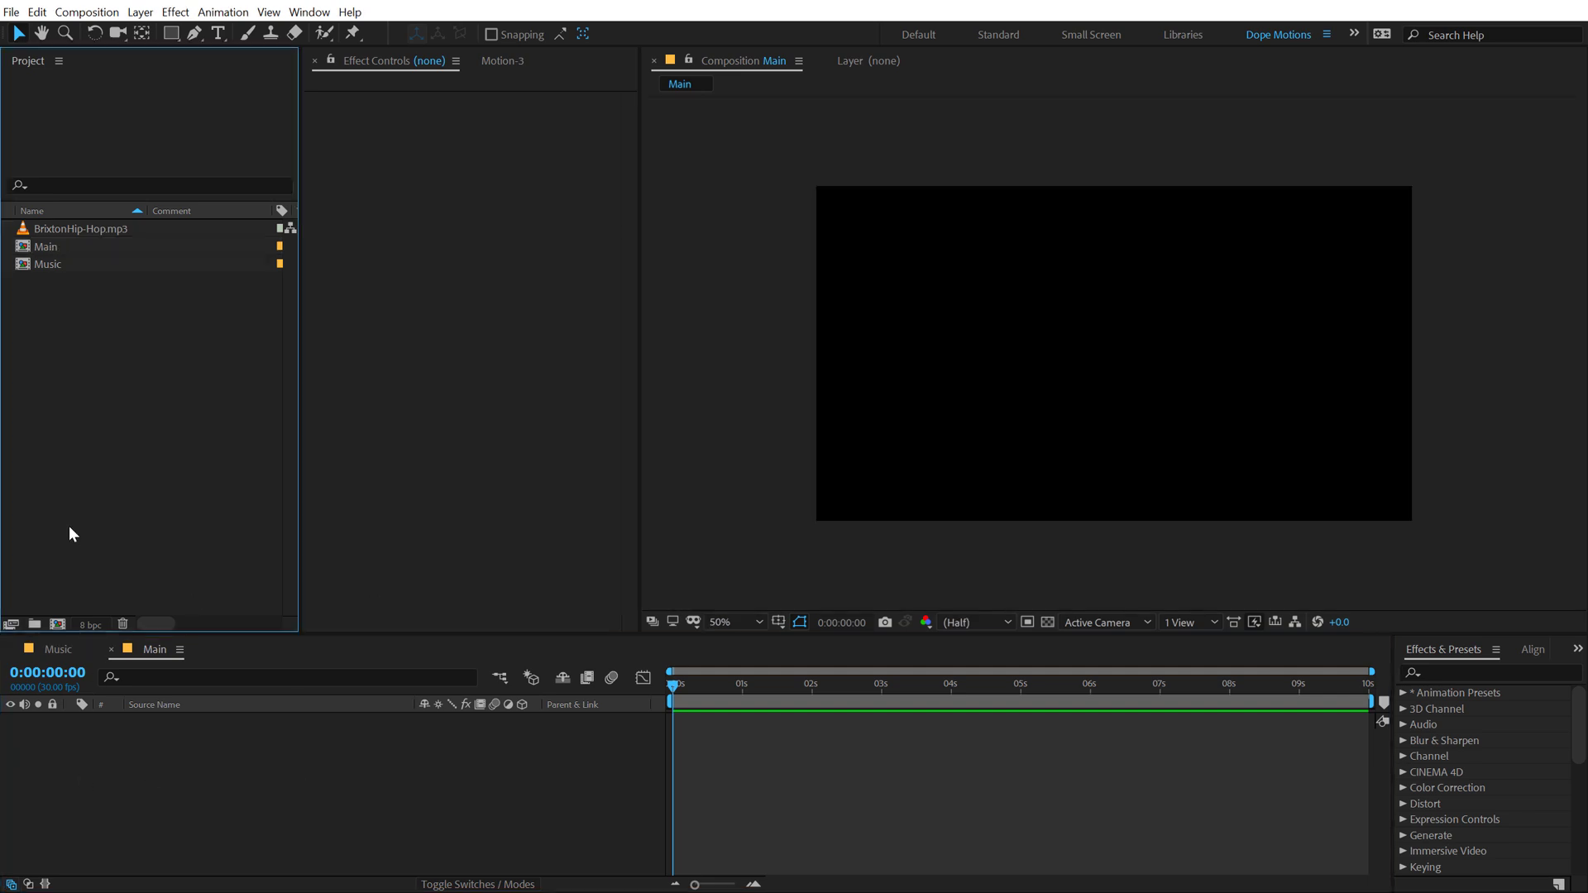
pyautogui.moveTo(52, 265); pyautogui.dragTo(156, 728)
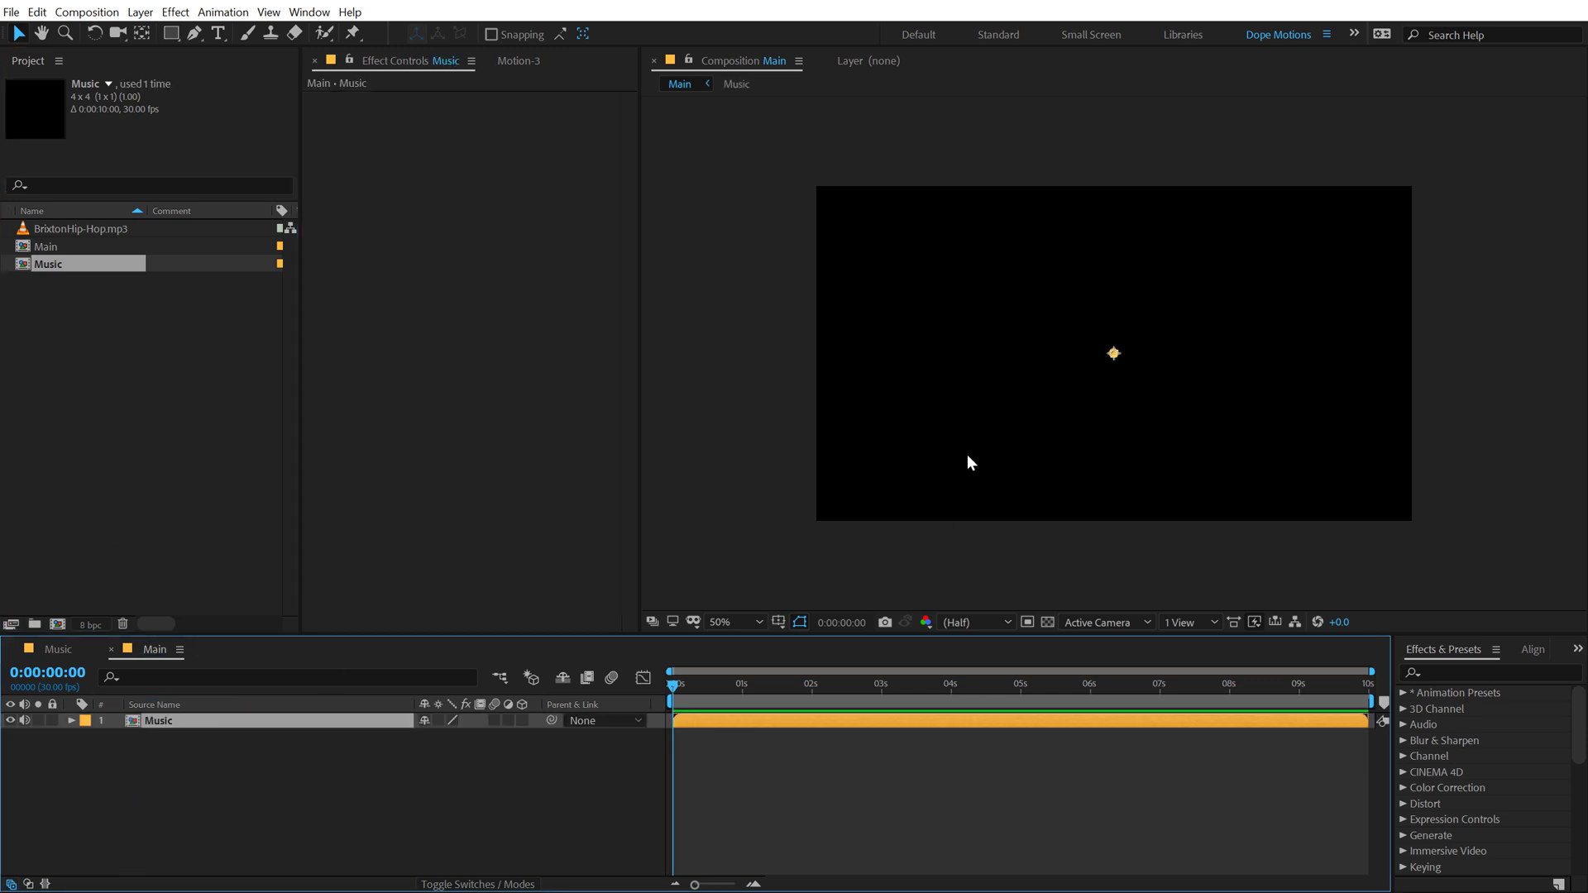
pyautogui.click(168, 774)
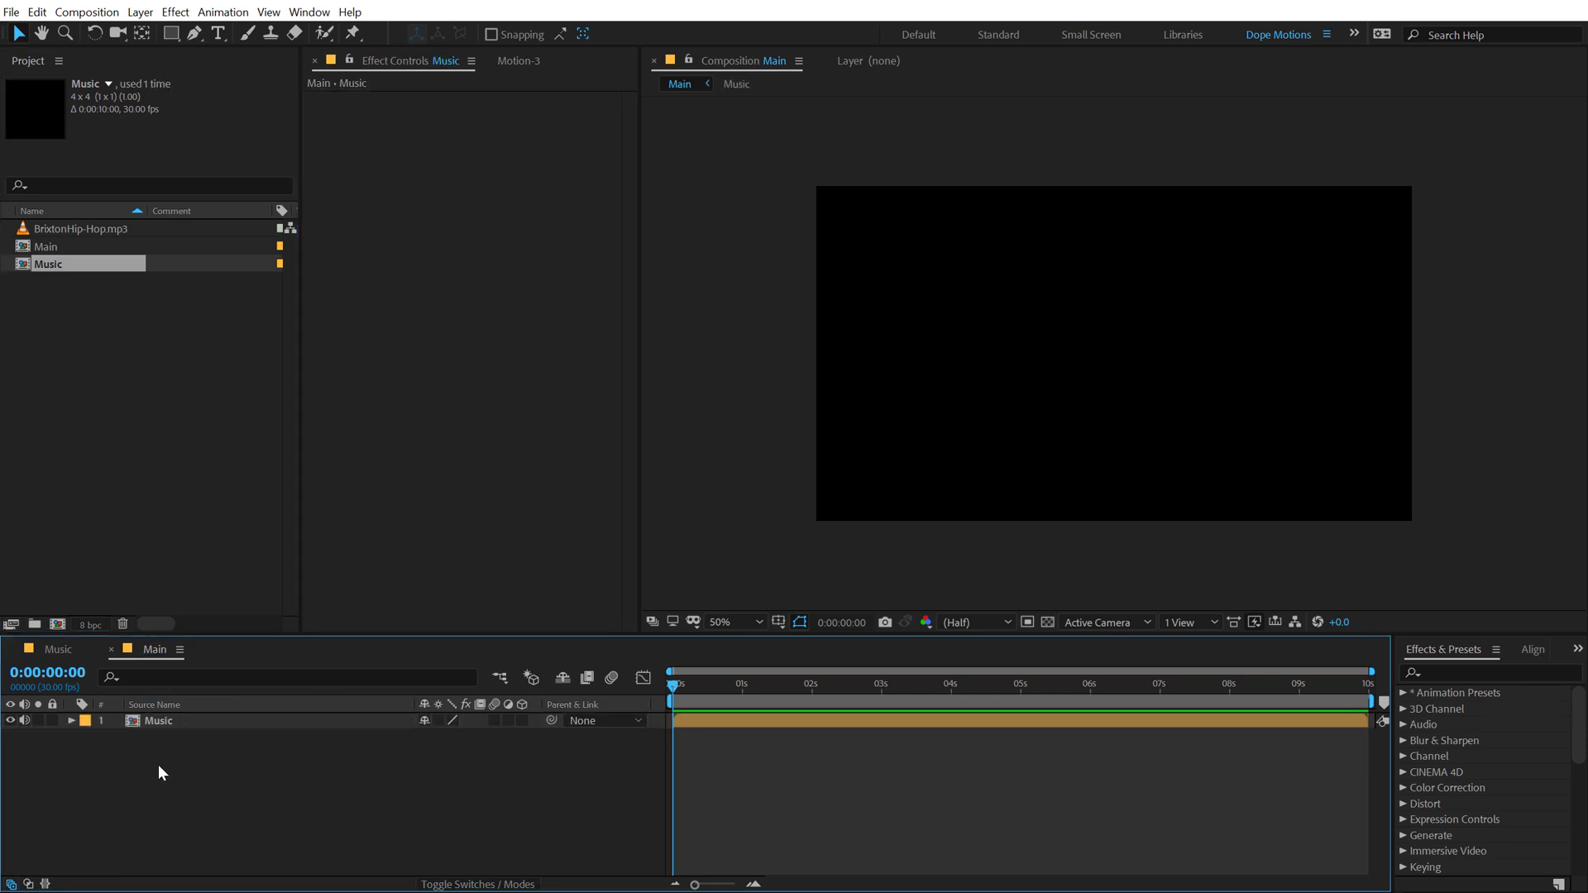
pyautogui.hotkey('ctrl', 'y')
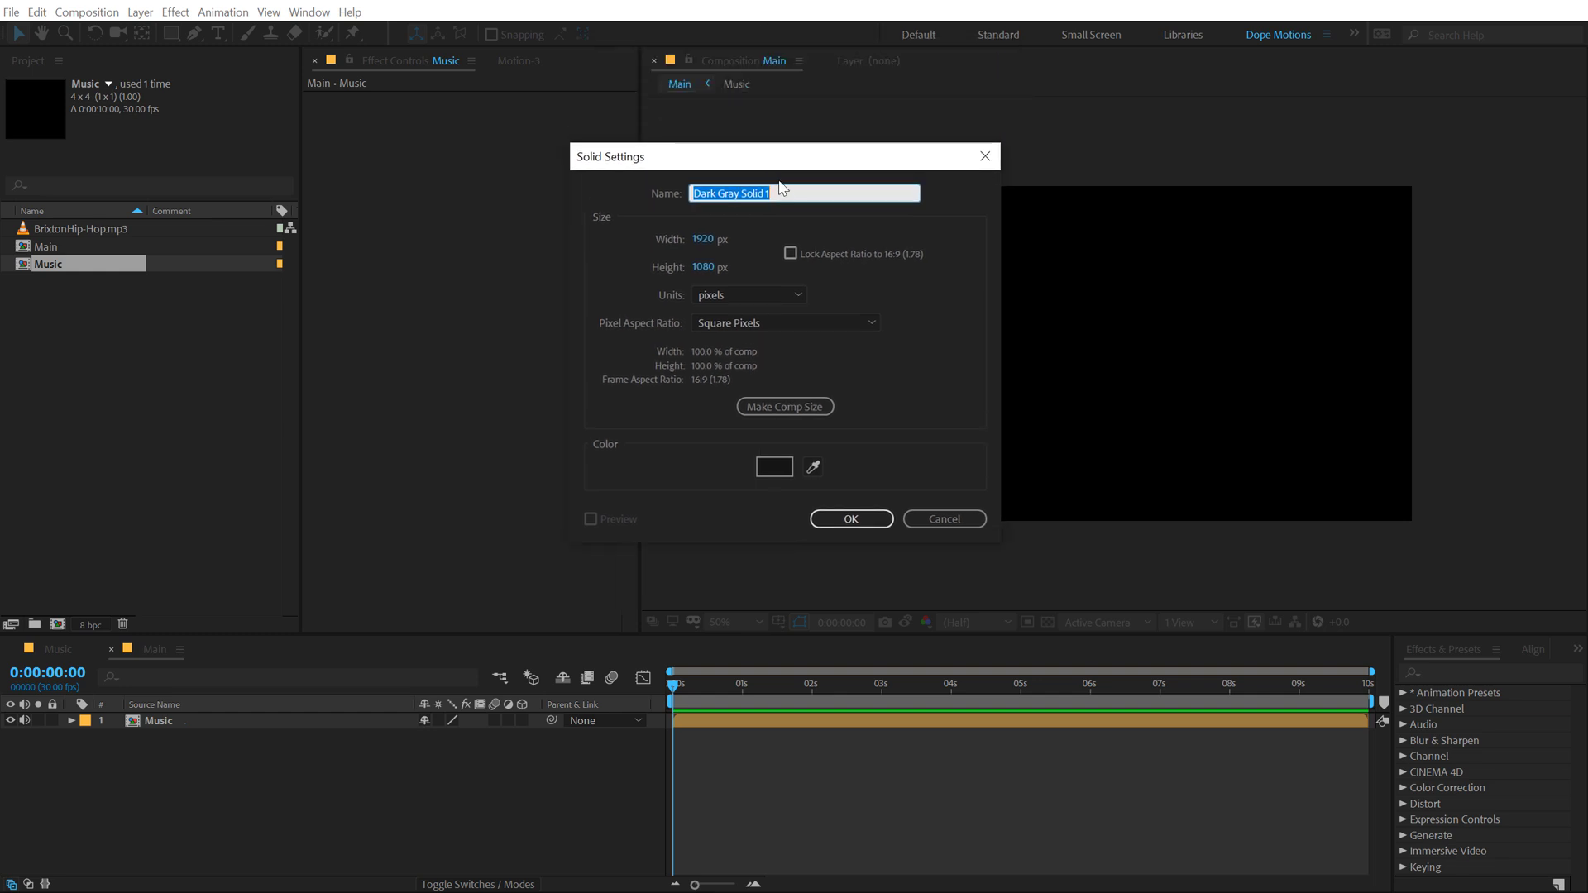
pyautogui.write('AS_01')
# Create the AS_01 solid, apply Audio Spectrum driven by the Music layer, and preview it
pyautogui.click(819, 519)
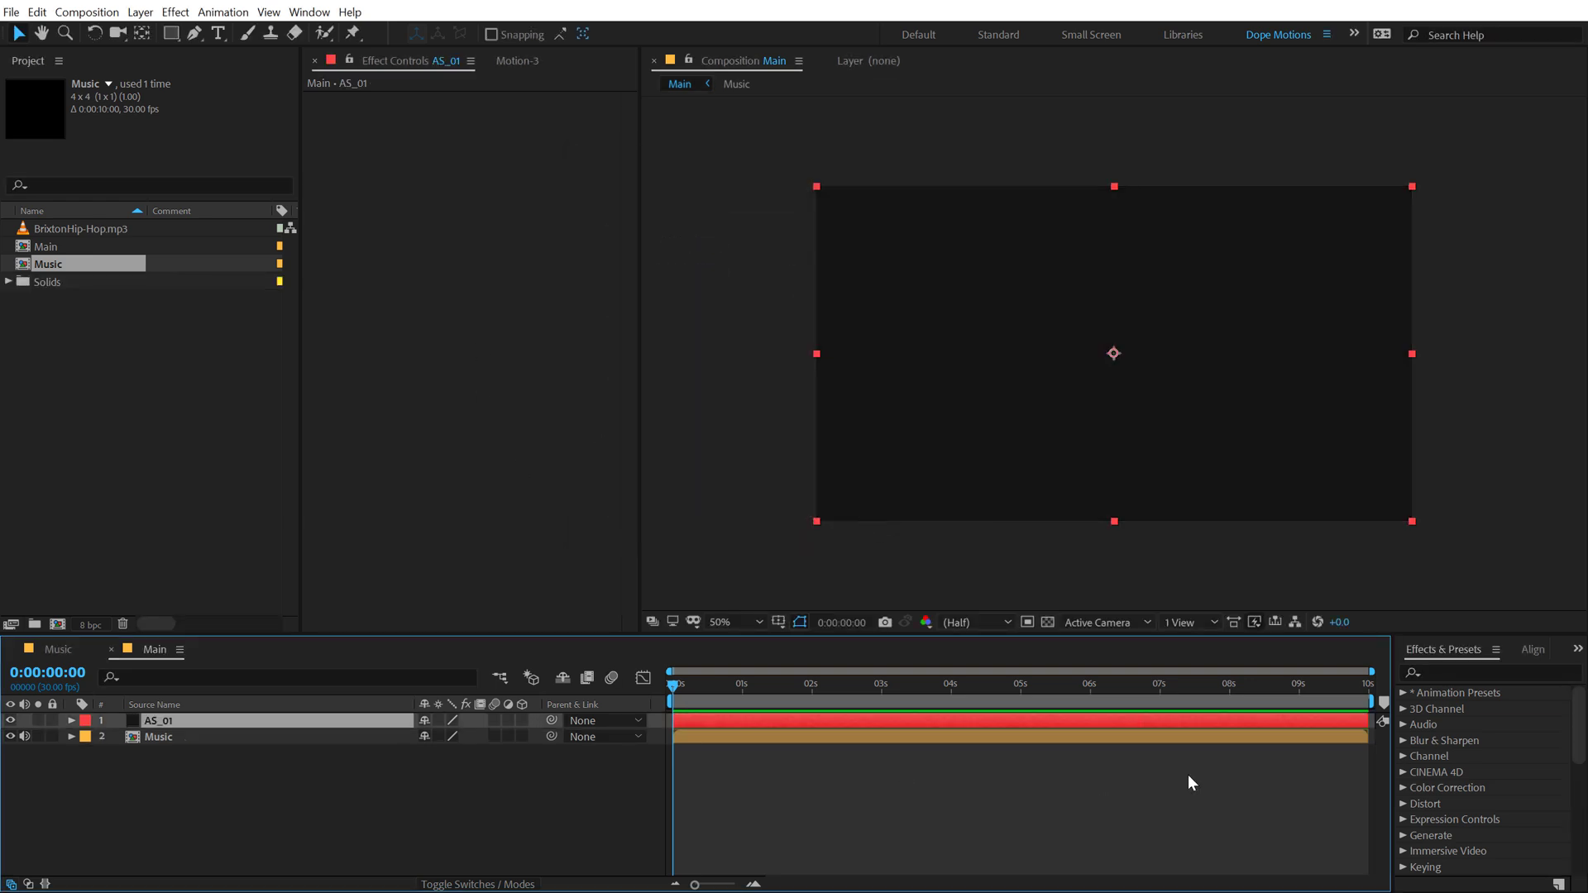
pyautogui.click(1450, 672)
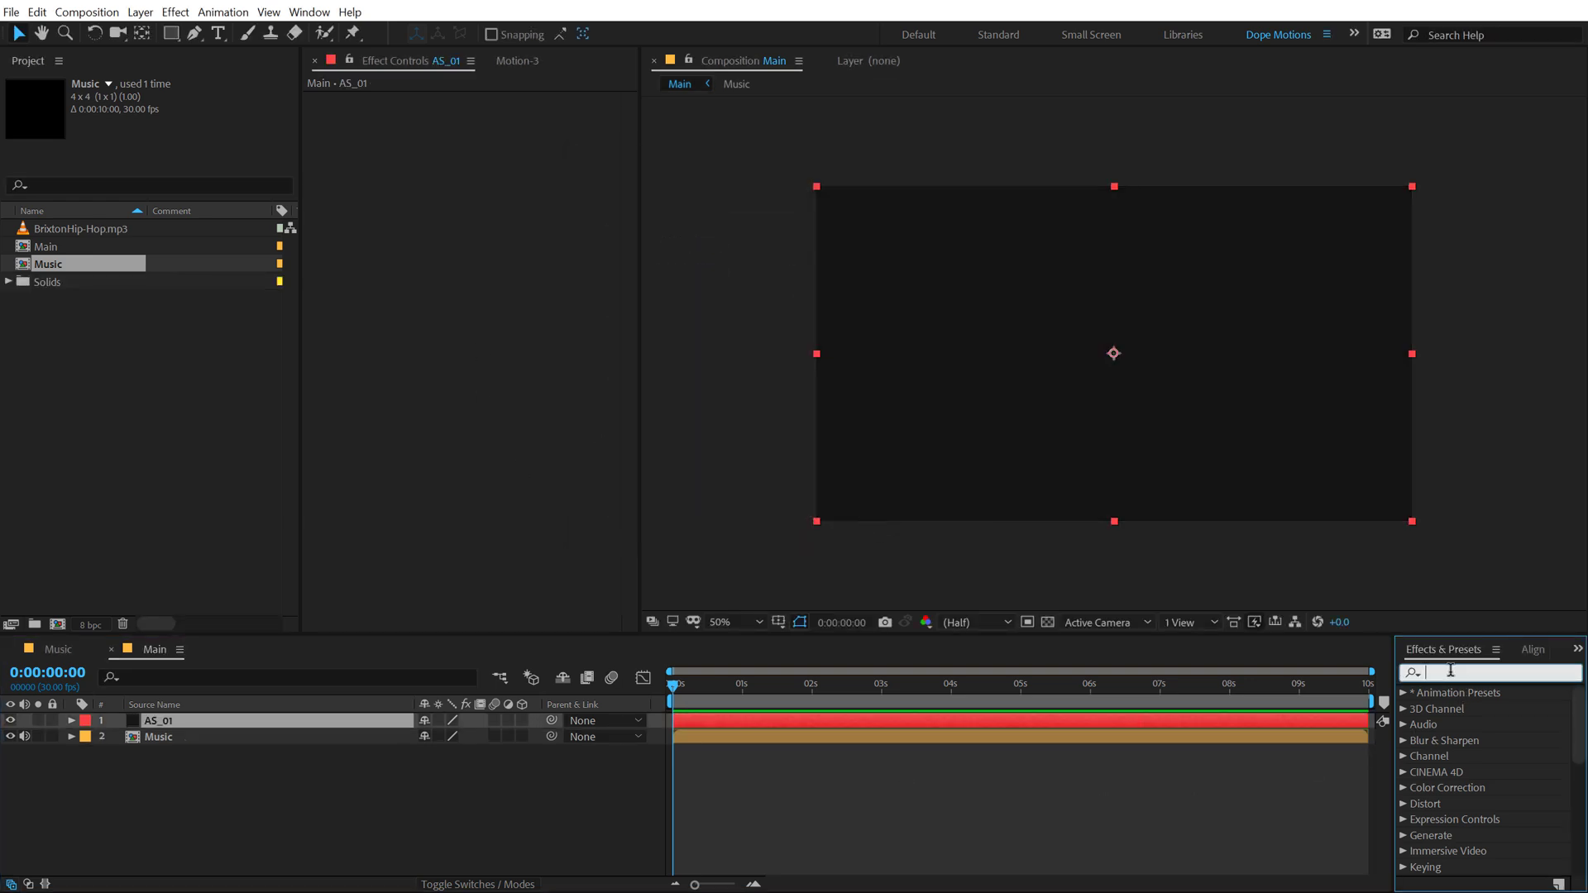
pyautogui.write('audio')
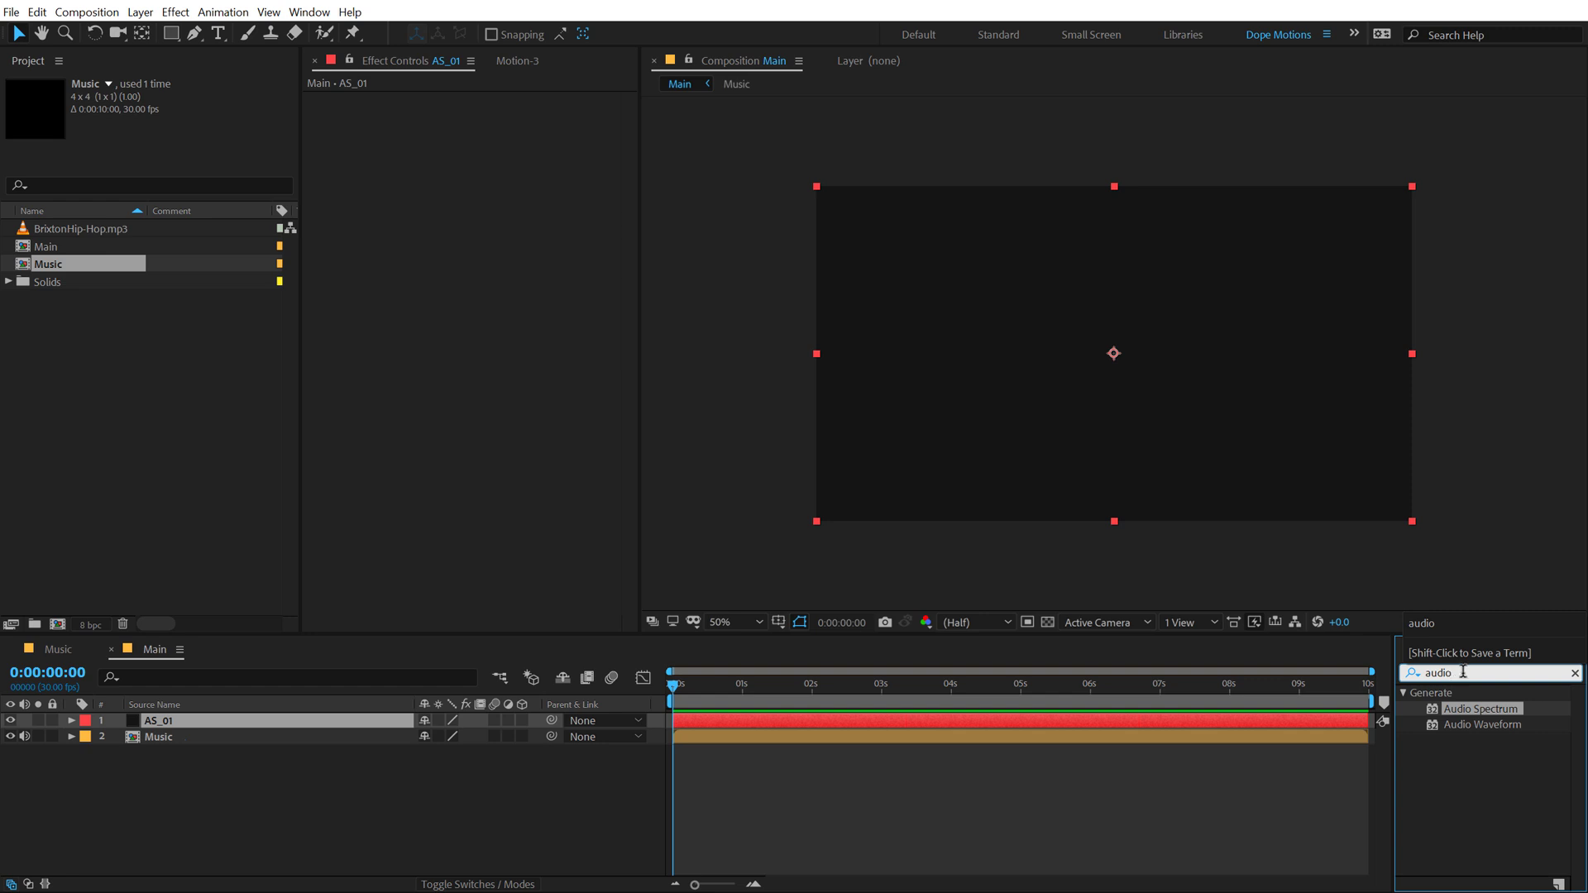
pyautogui.doubleClick(1487, 706)
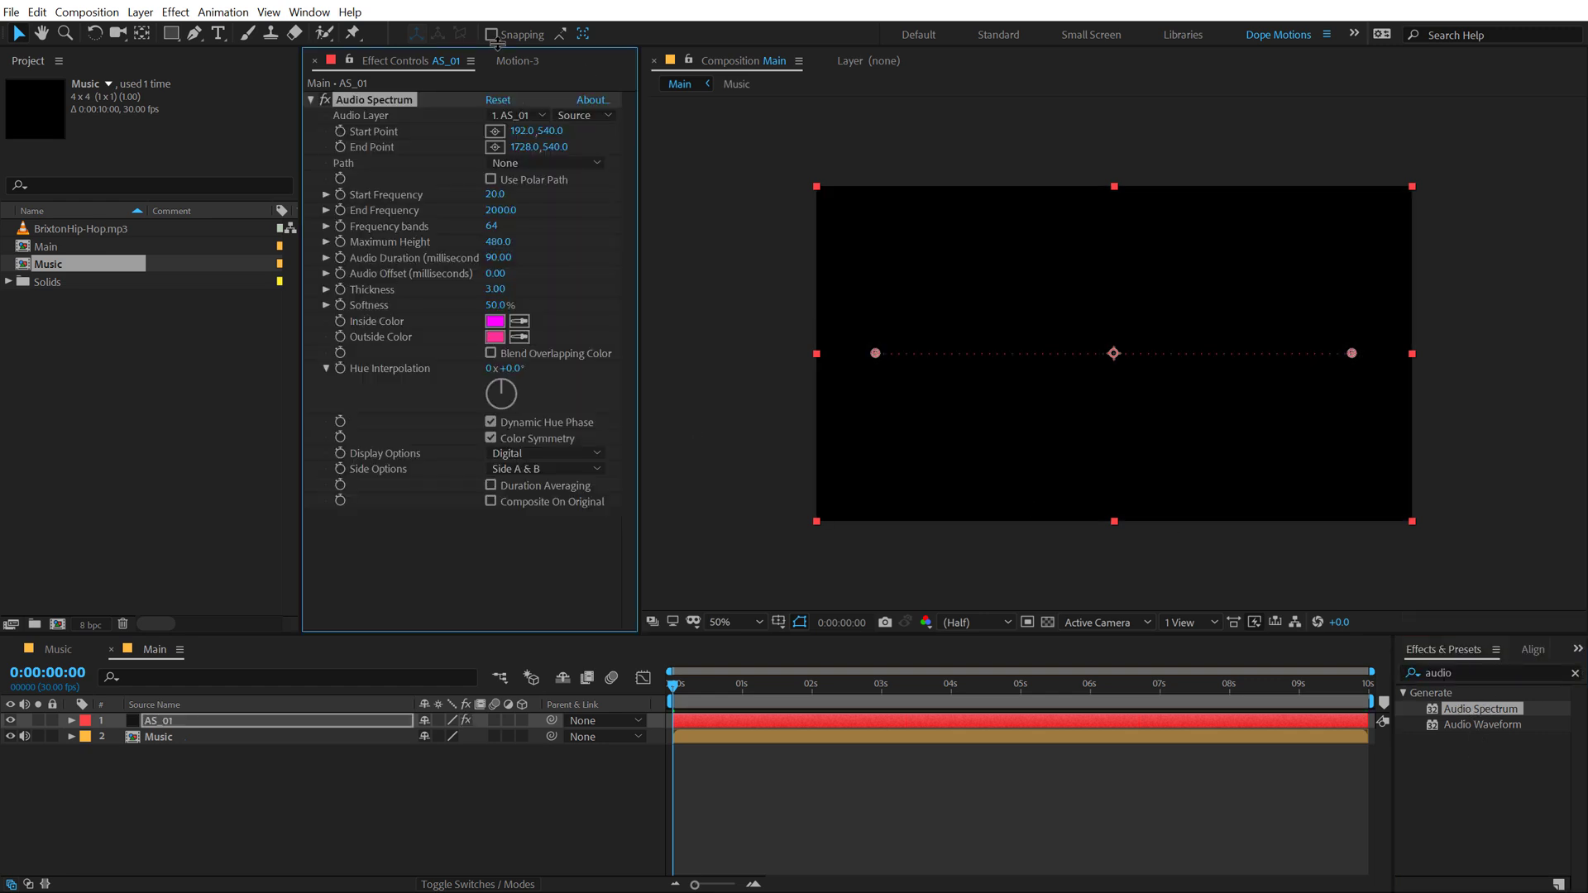
pyautogui.click(536, 116)
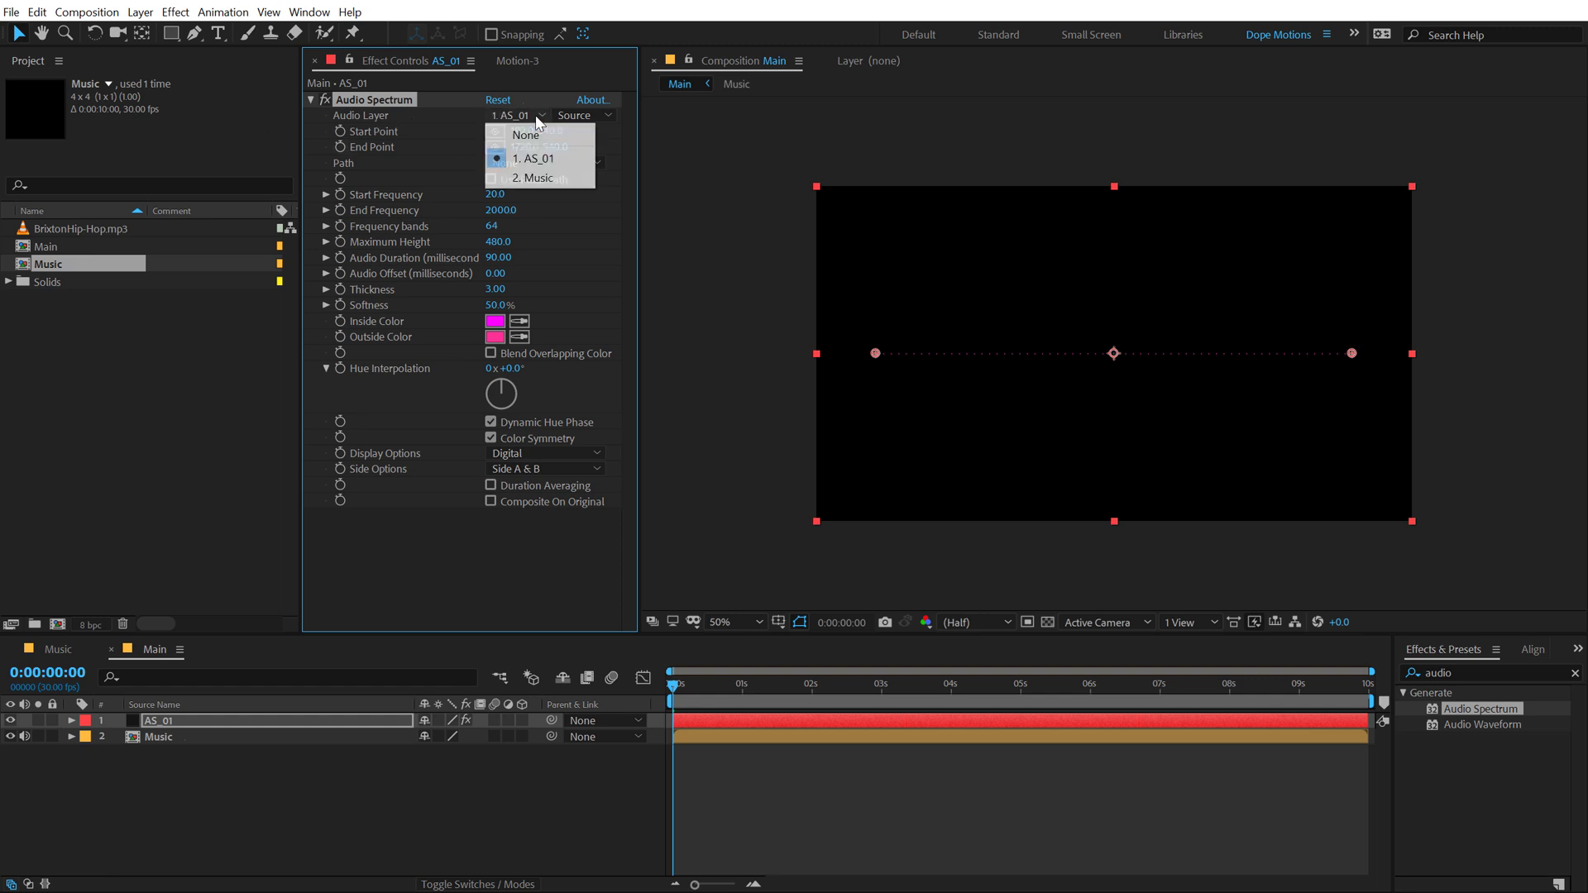
pyautogui.click(539, 178)
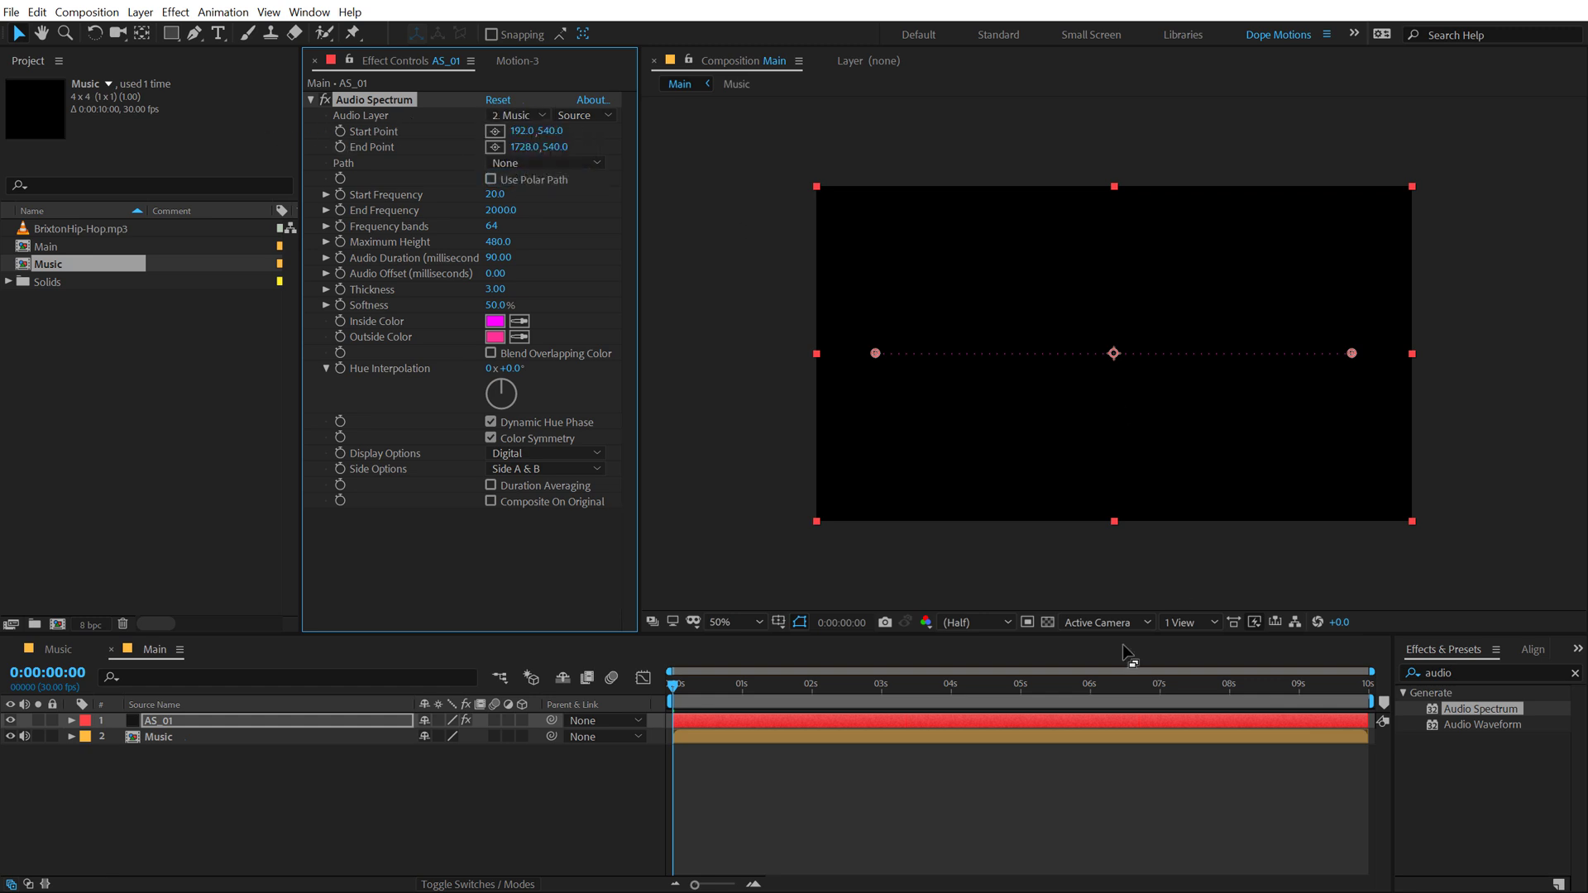
pyautogui.click(703, 691)
pyautogui.press('space')
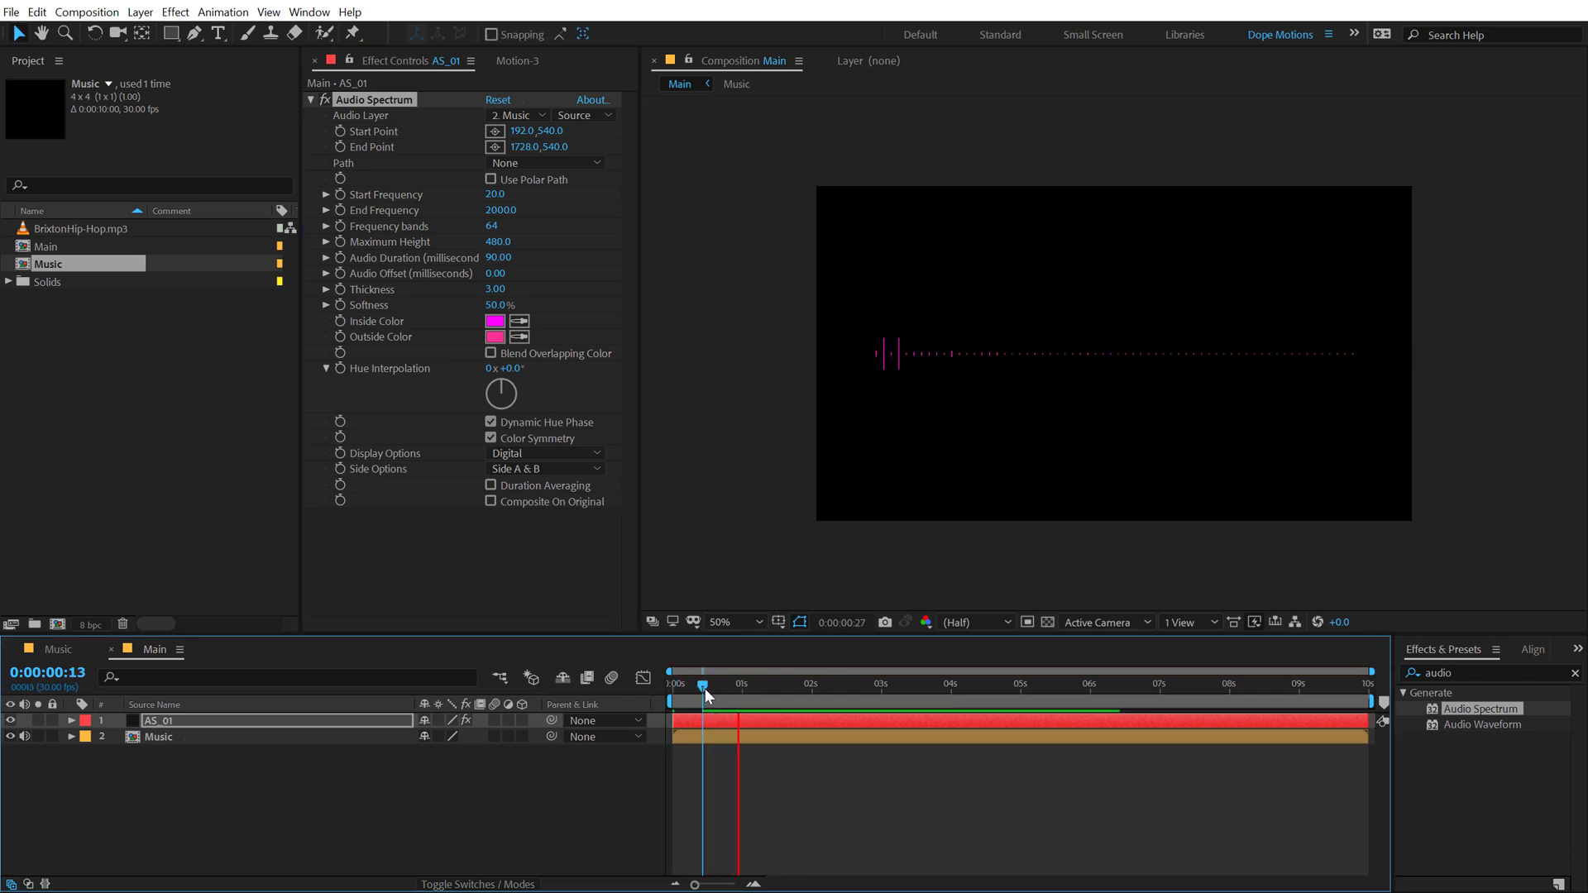
pyautogui.press('space')
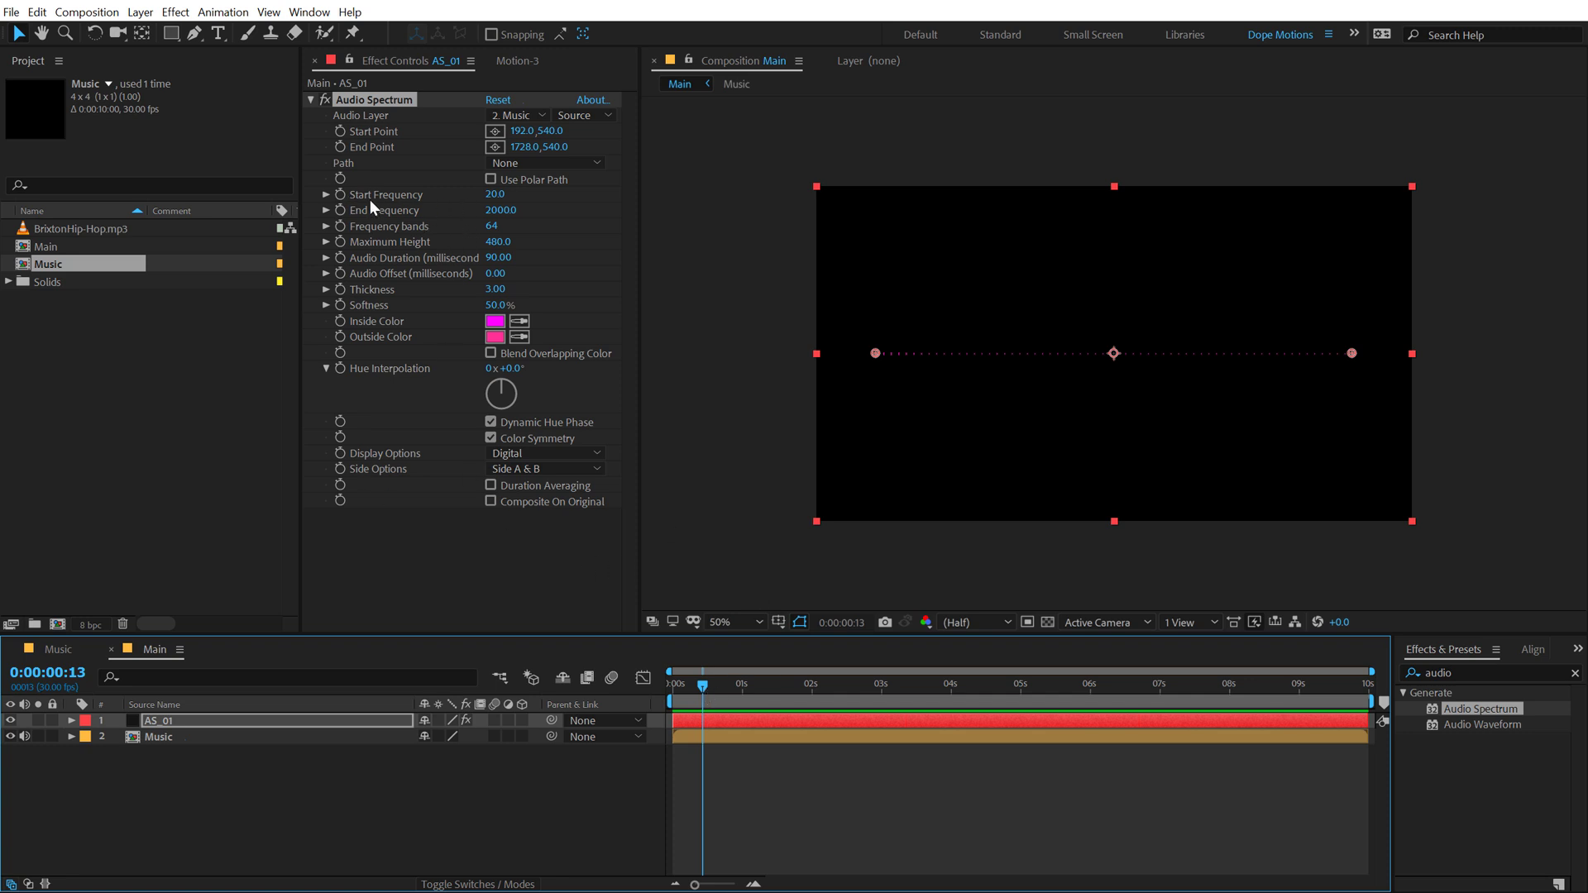
# Set Start Frequency 400, End Frequency 2000 and 50 frequency bands
pyautogui.click(496, 195)
pyautogui.write('400')
pyautogui.click(501, 210)
pyautogui.write('2000')
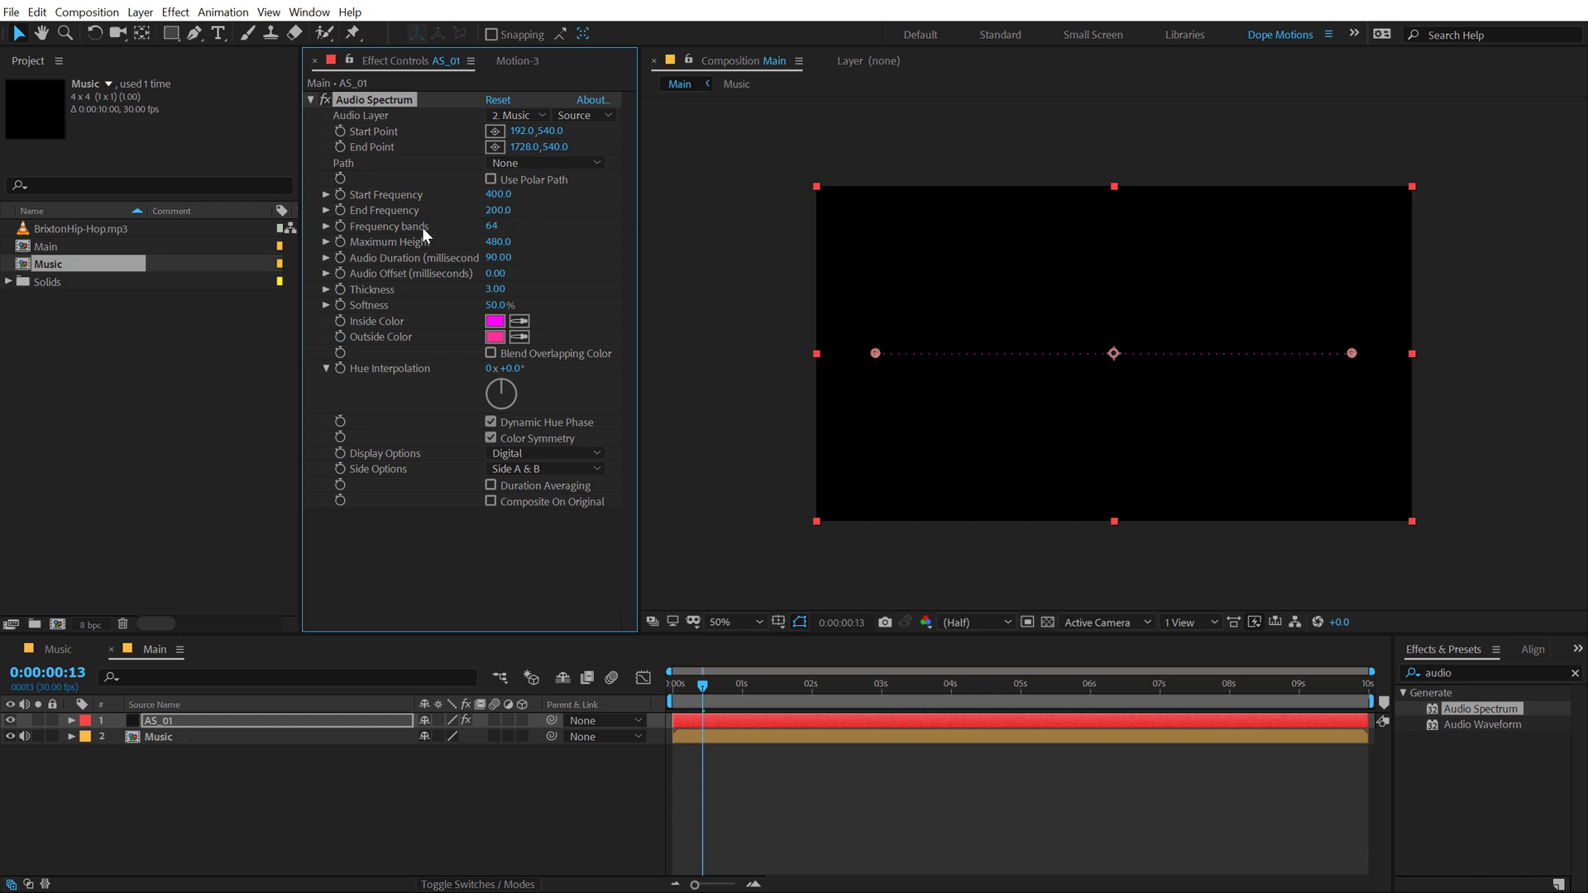
pyautogui.moveTo(486, 231); pyautogui.dragTo(453, 234)
pyautogui.click(493, 227)
pyautogui.write('10')
pyautogui.press('Return')
# Set the spectrum's Maximum Height to 1500, checked around 0:00:01:05
pyautogui.moveTo(713, 682); pyautogui.dragTo(769, 682)
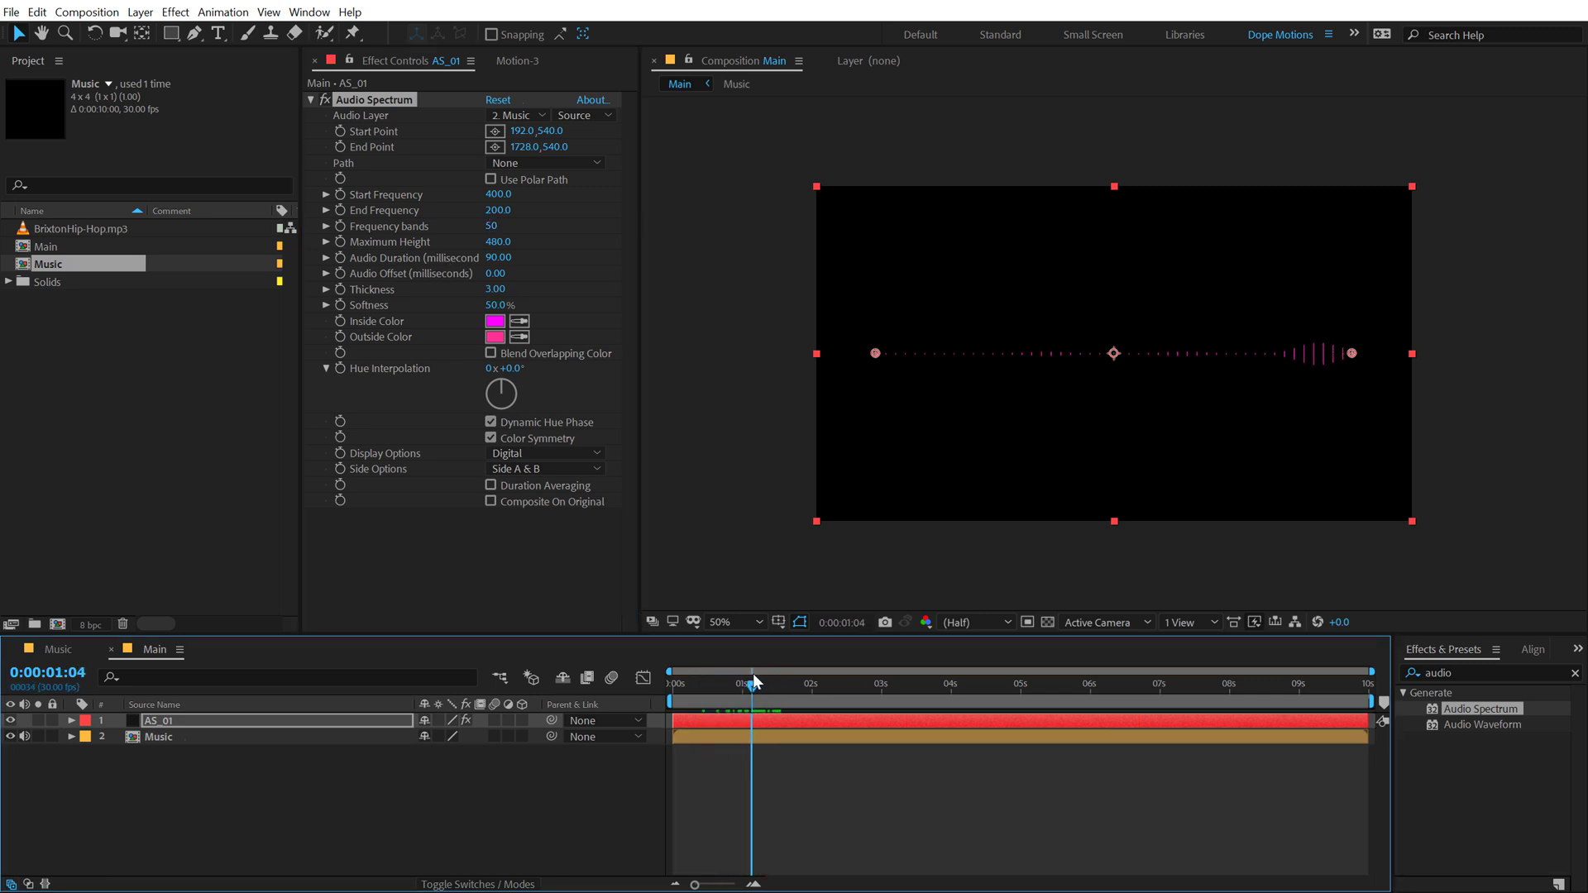
pyautogui.moveTo(753, 673); pyautogui.dragTo(754, 674)
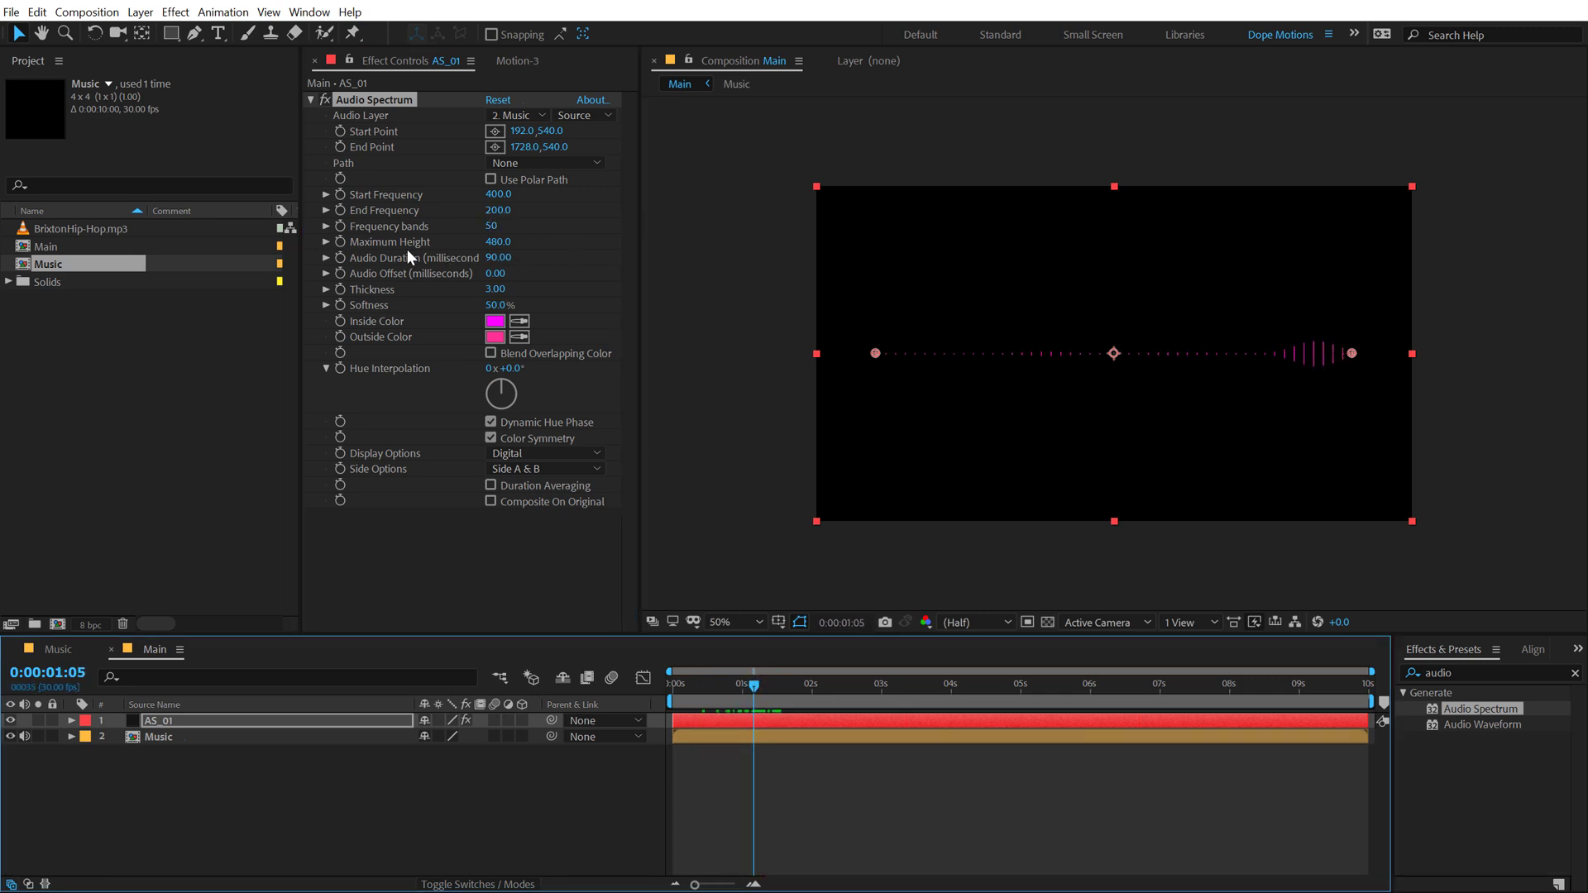
pyautogui.moveTo(495, 241)
pyautogui.mouseDown()
pyautogui.moveTo(546, 250)
pyautogui.moveTo(519, 257)
pyautogui.moveTo(546, 245)
pyautogui.moveTo(500, 249)
pyautogui.mouseUp()
pyautogui.click(499, 244)
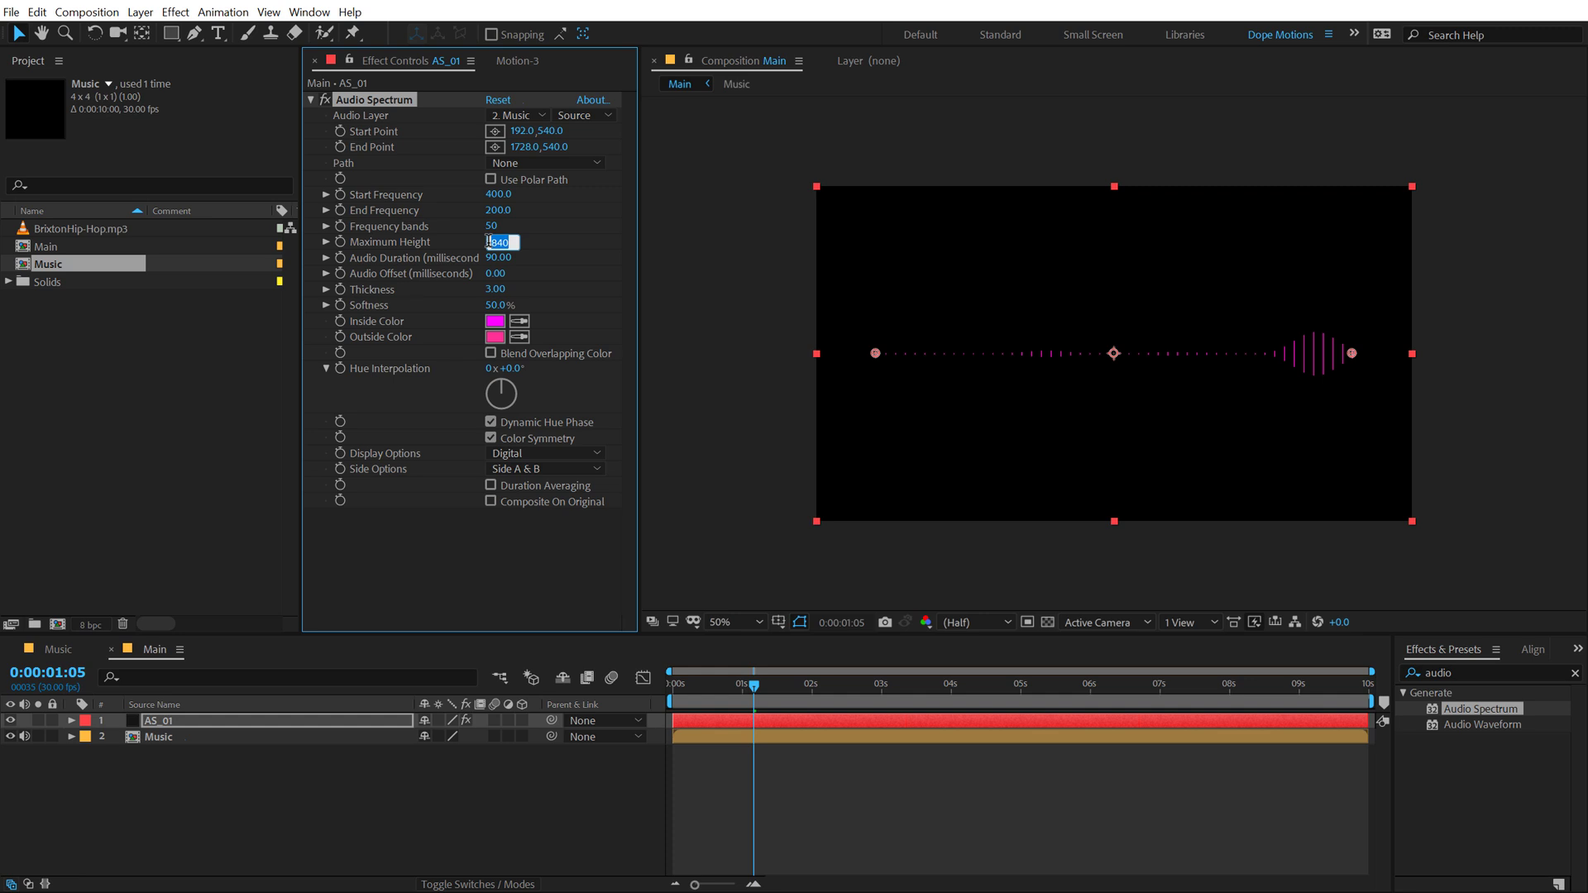
pyautogui.write('1500')
pyautogui.press('Return')
# Set Thickness to 8 and Softness to 0%, then preview from the start
pyautogui.moveTo(494, 289); pyautogui.dragTo(536, 290)
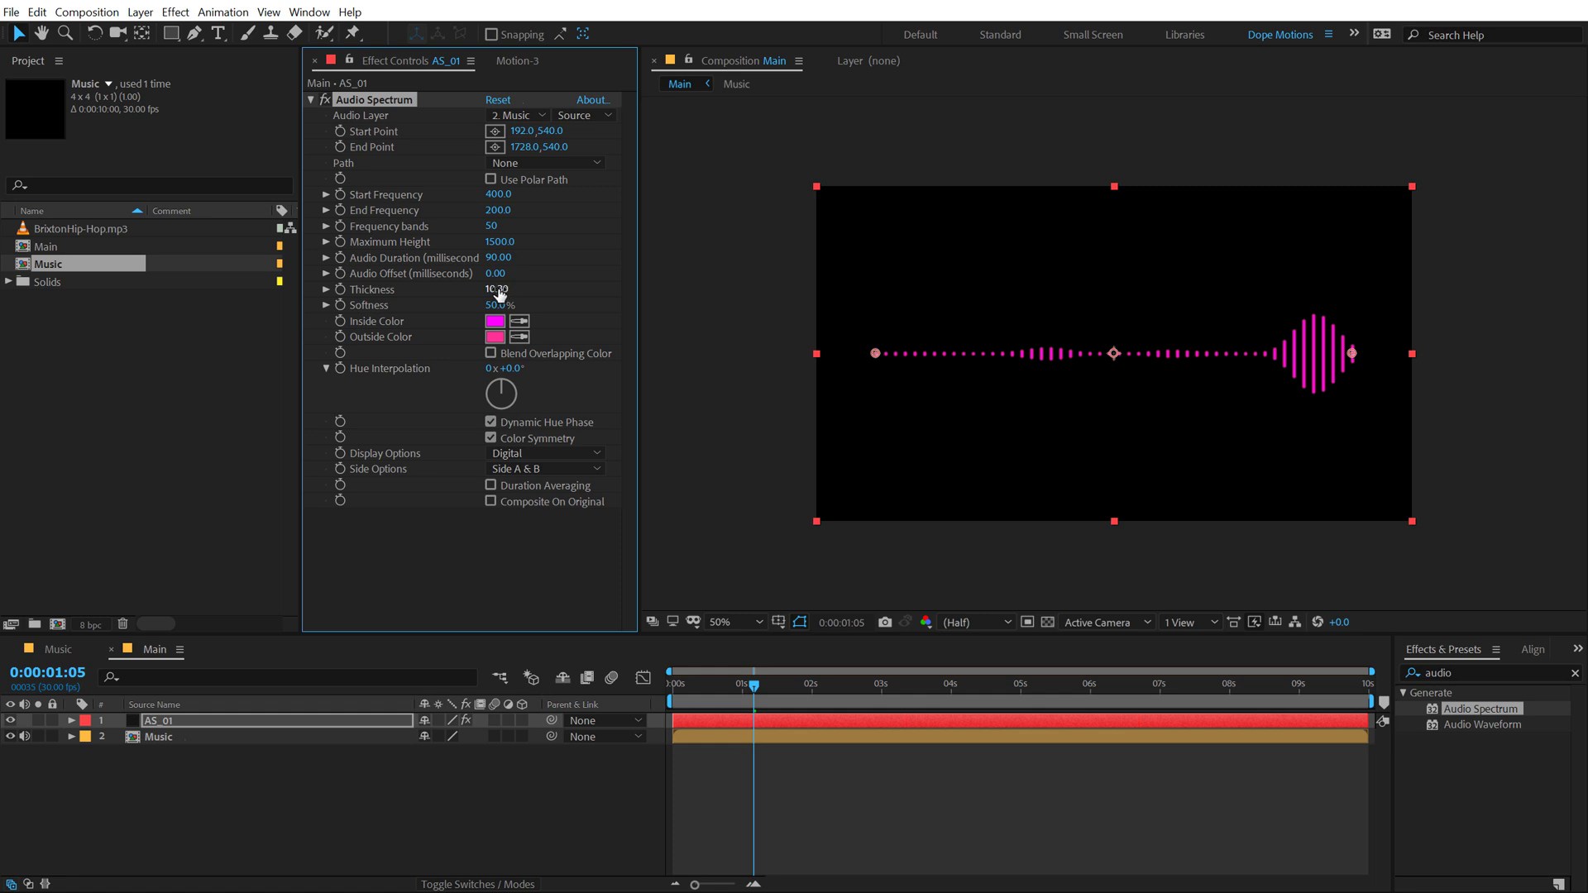
pyautogui.click(499, 291)
pyautogui.write('8')
pyautogui.press('Return')
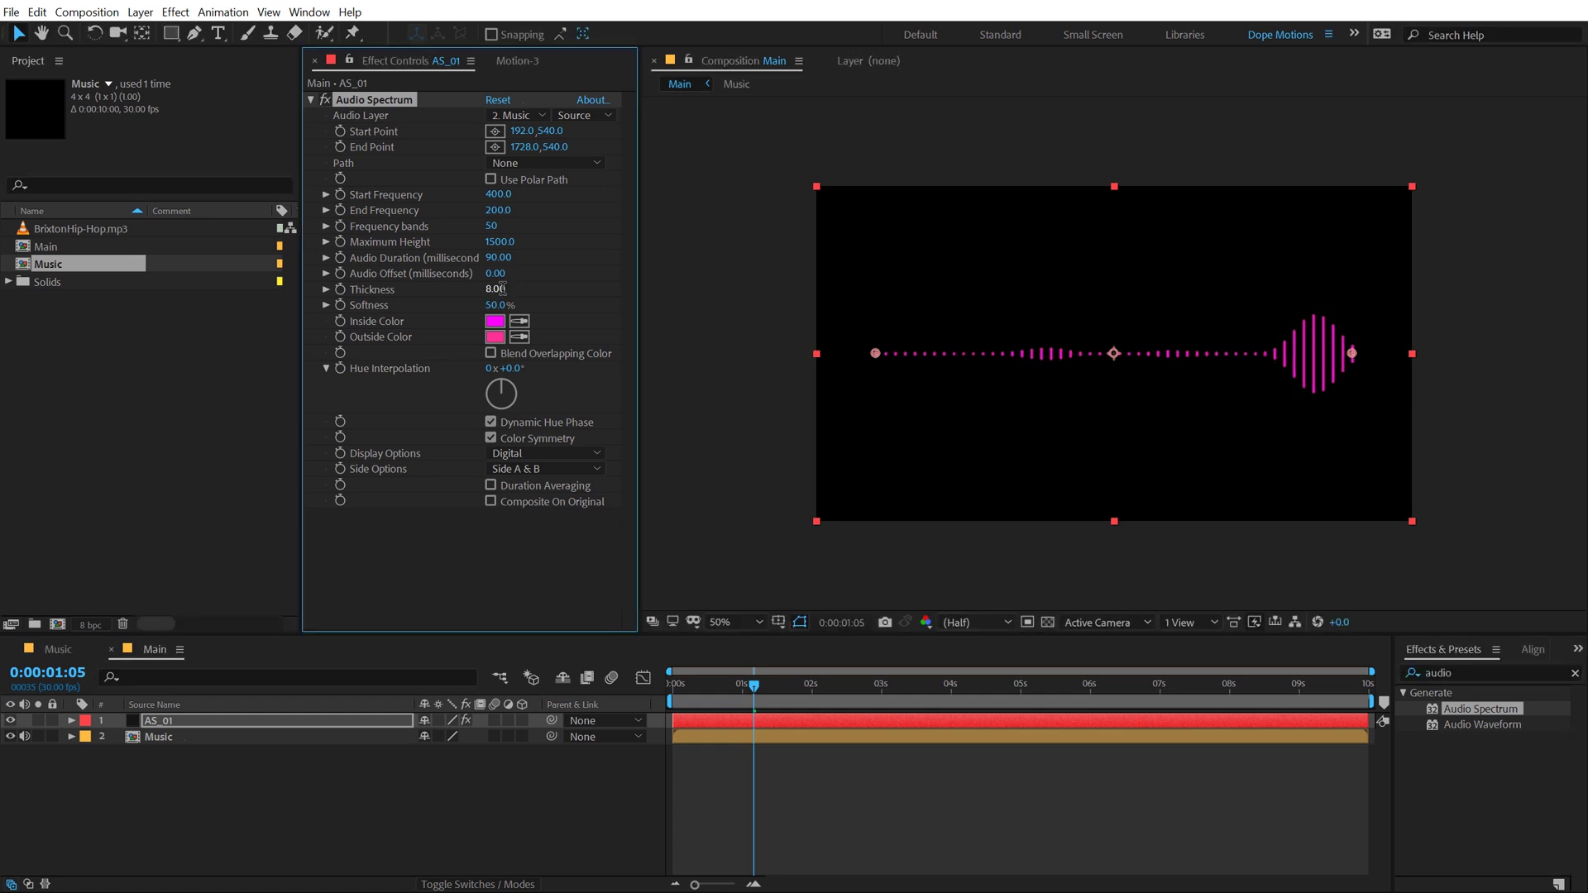
pyautogui.moveTo(503, 309); pyautogui.dragTo(313, 314)
pyautogui.moveTo(755, 683); pyautogui.dragTo(697, 687)
pyautogui.press('space')
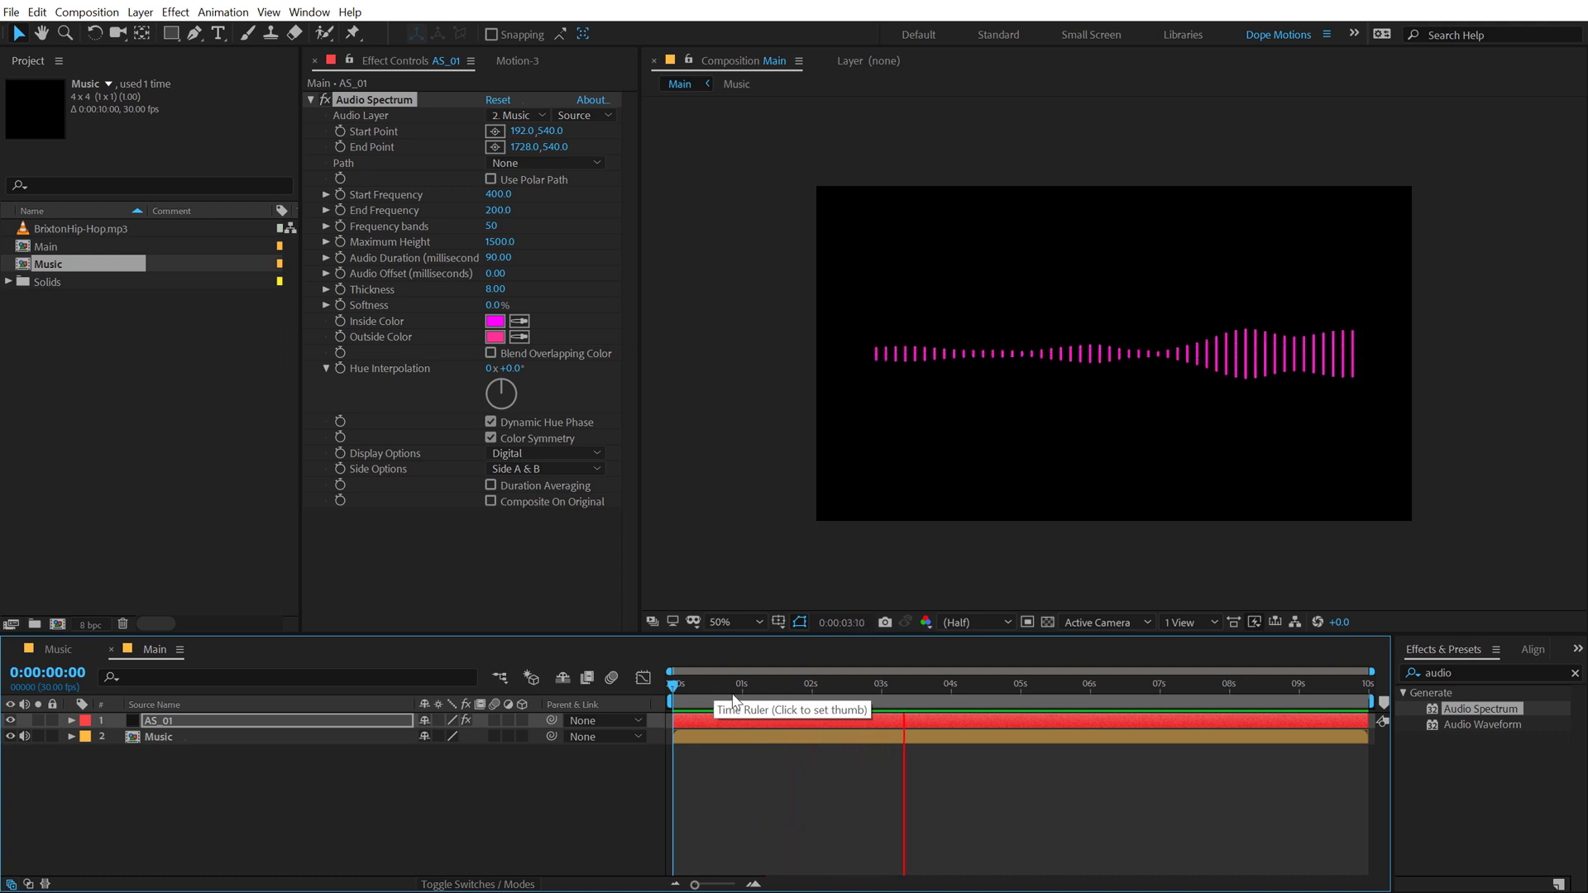
# Try the Analog lines and Analog dots display options, then return to Digital
pyautogui.moveTo(740, 693)
pyautogui.mouseDown()
pyautogui.moveTo(788, 693)
pyautogui.moveTo(763, 694)
pyautogui.mouseUp()
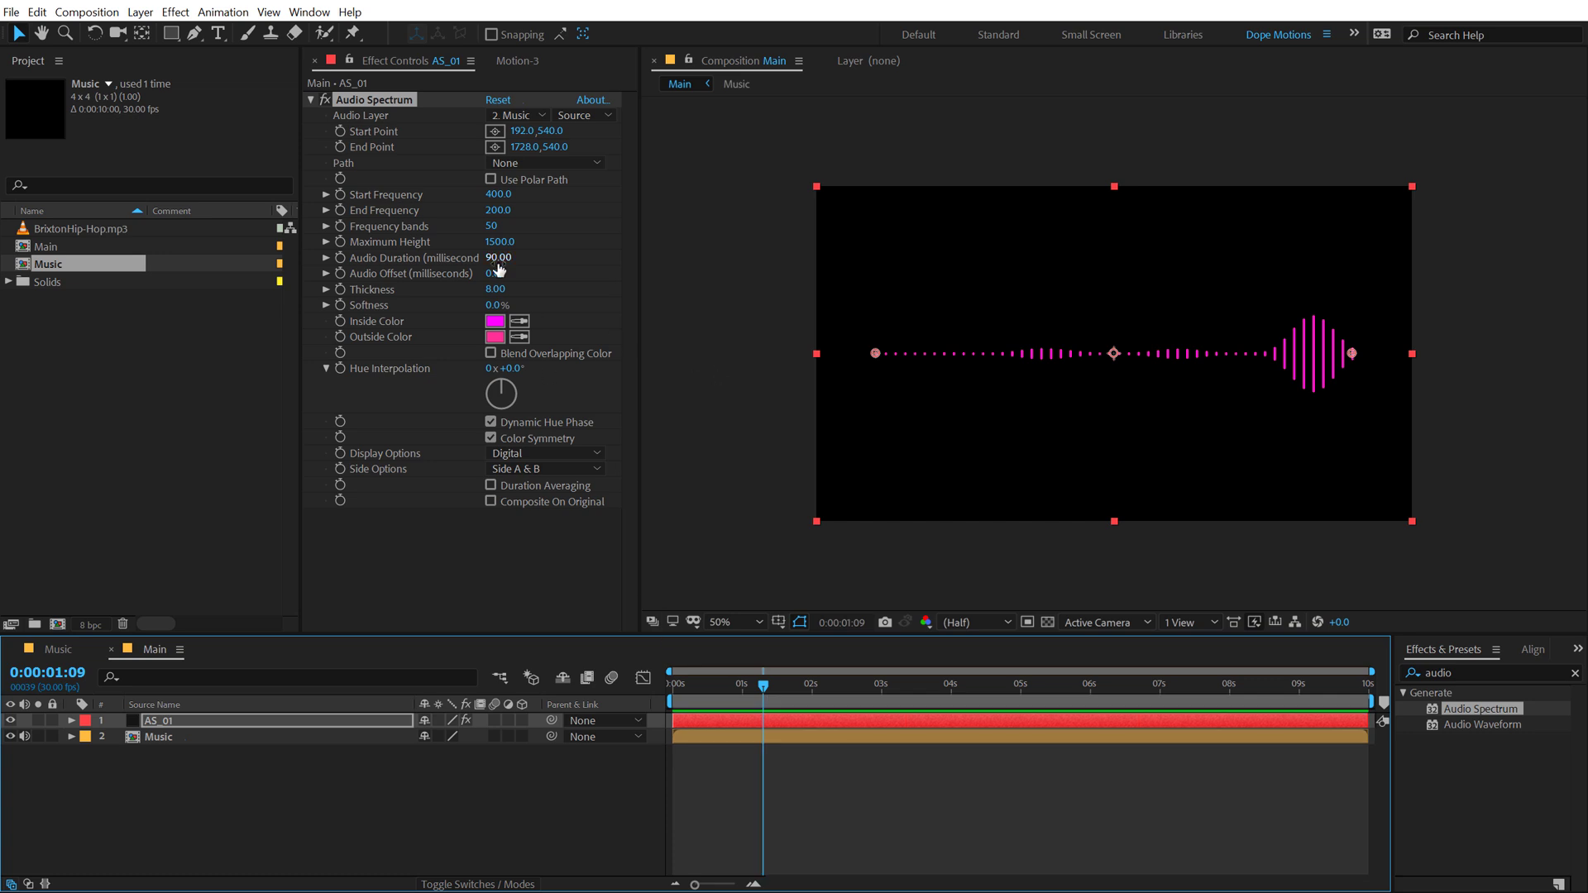
pyautogui.click(526, 454)
pyautogui.click(538, 493)
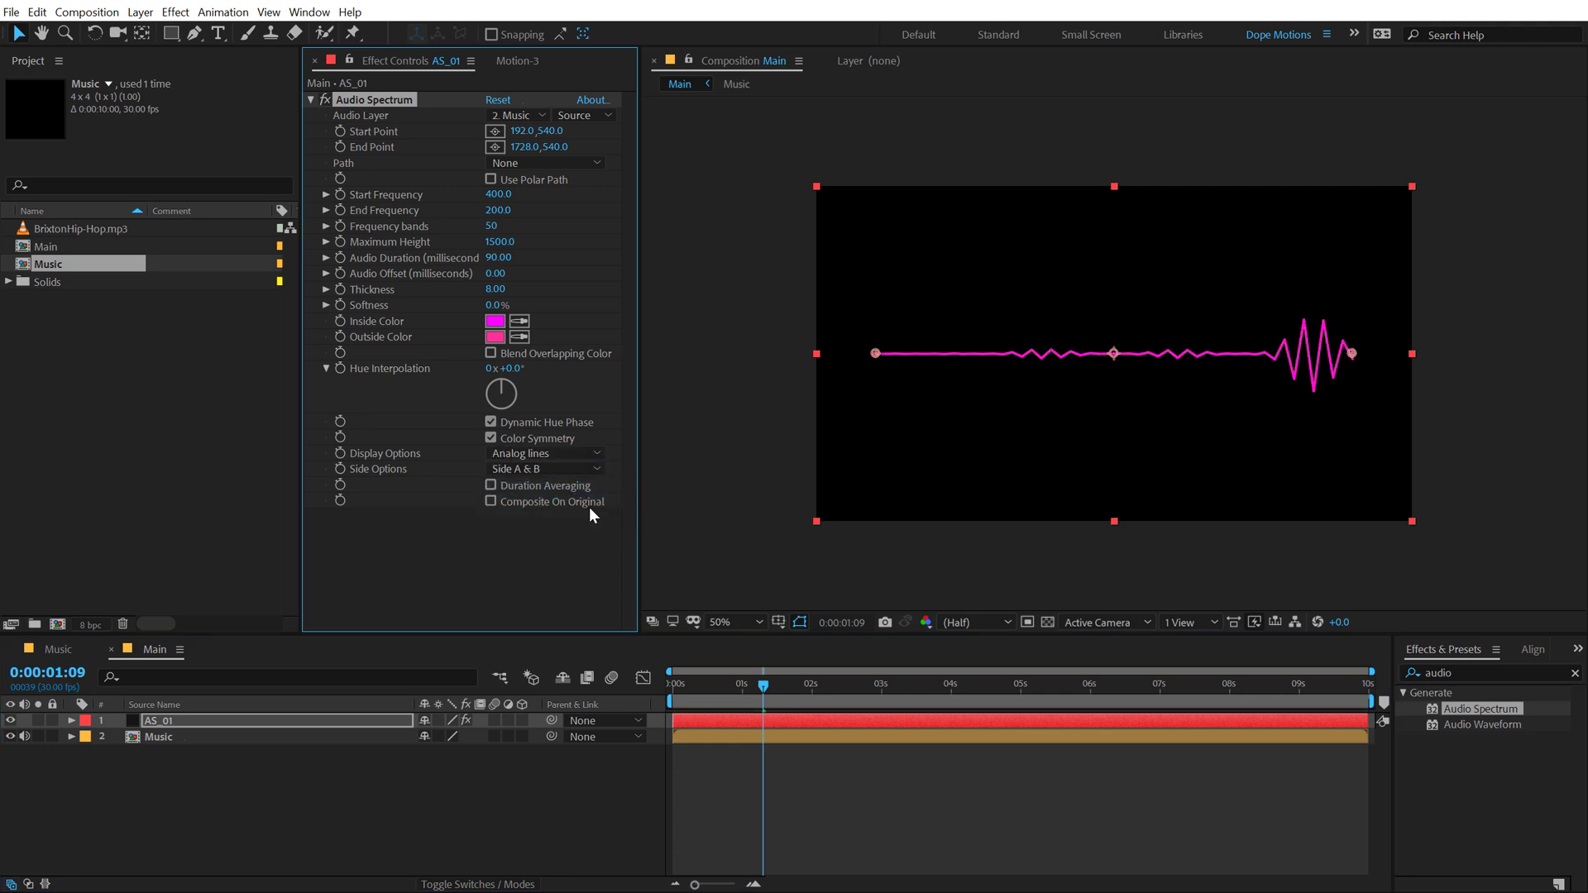
pyautogui.moveTo(774, 680)
pyautogui.mouseDown()
pyautogui.moveTo(842, 678)
pyautogui.moveTo(750, 668)
pyautogui.mouseUp()
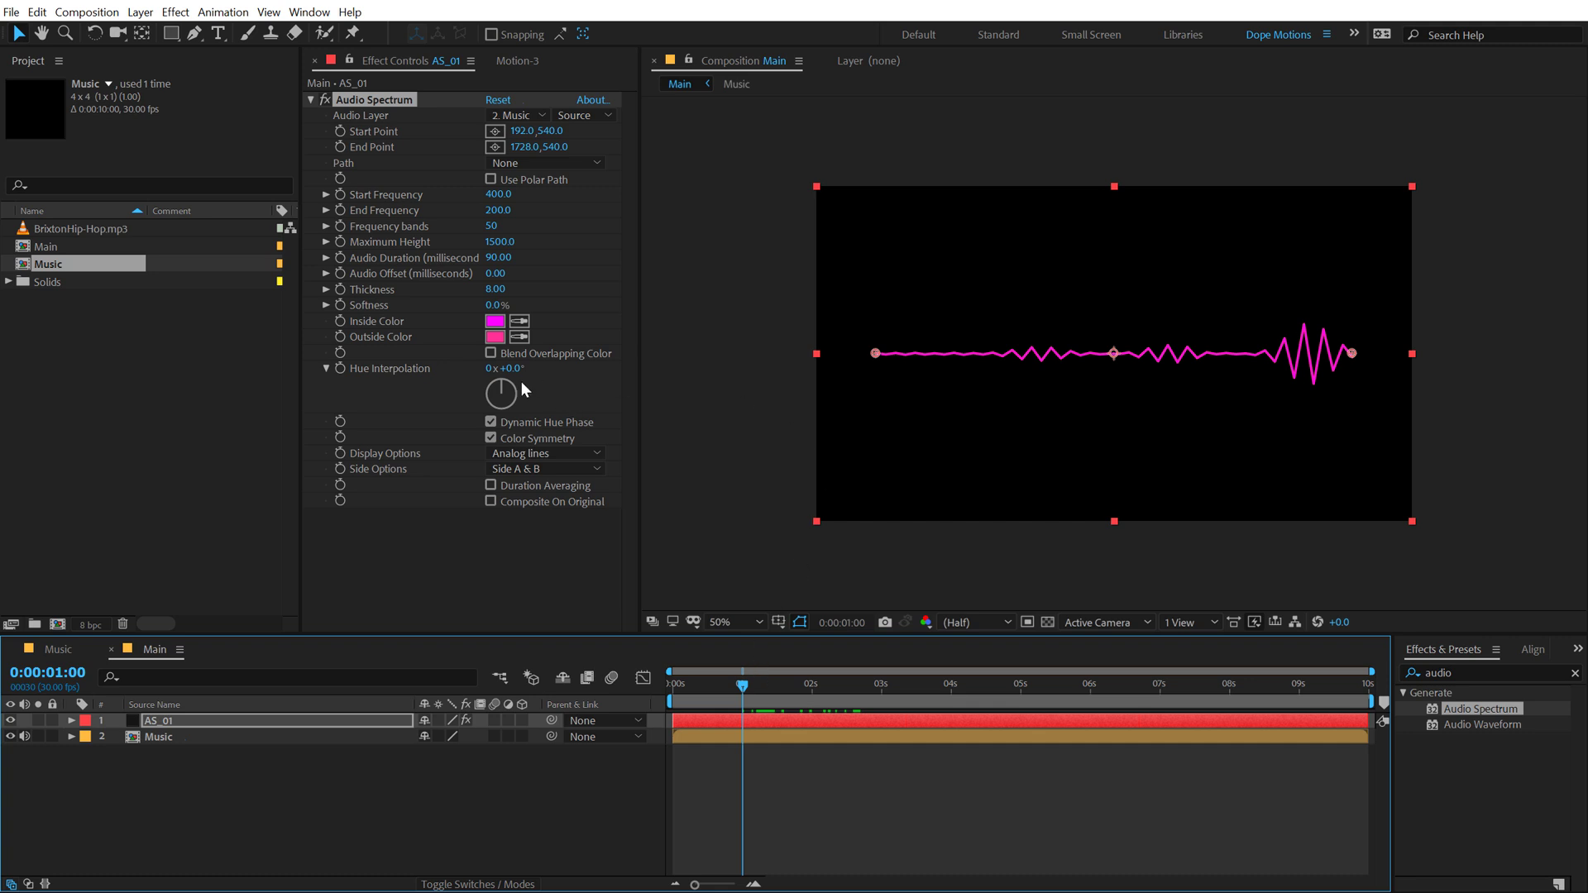
pyautogui.click(521, 453)
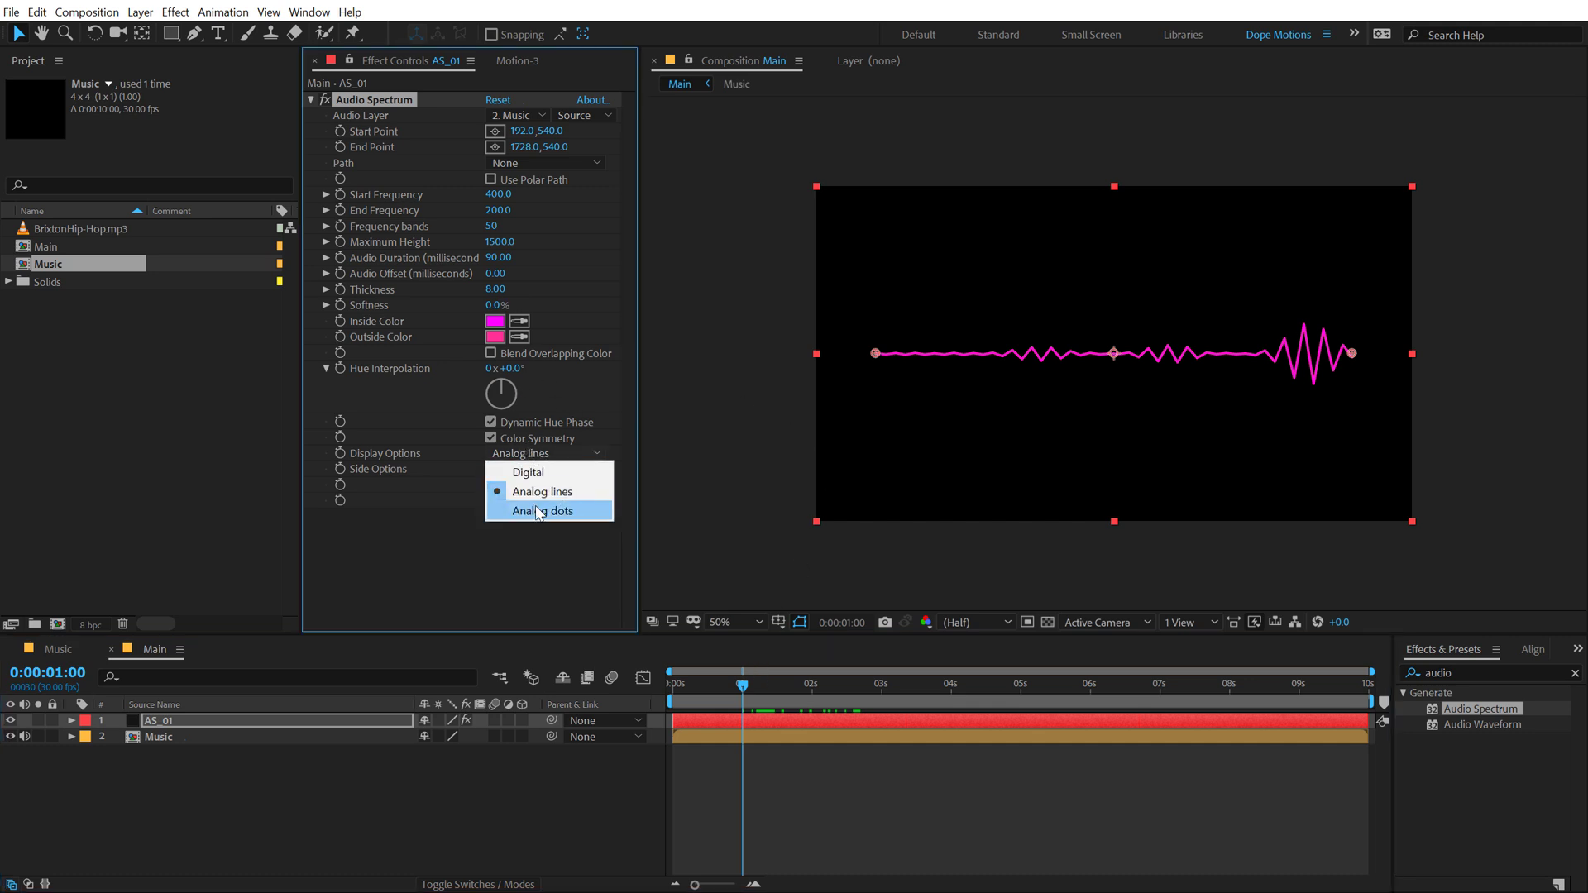
pyautogui.click(539, 512)
pyautogui.moveTo(700, 687)
pyautogui.mouseDown()
pyautogui.moveTo(819, 692)
pyautogui.moveTo(718, 692)
pyautogui.moveTo(815, 691)
pyautogui.moveTo(754, 692)
pyautogui.moveTo(773, 690)
pyautogui.mouseUp()
pyautogui.click(546, 454)
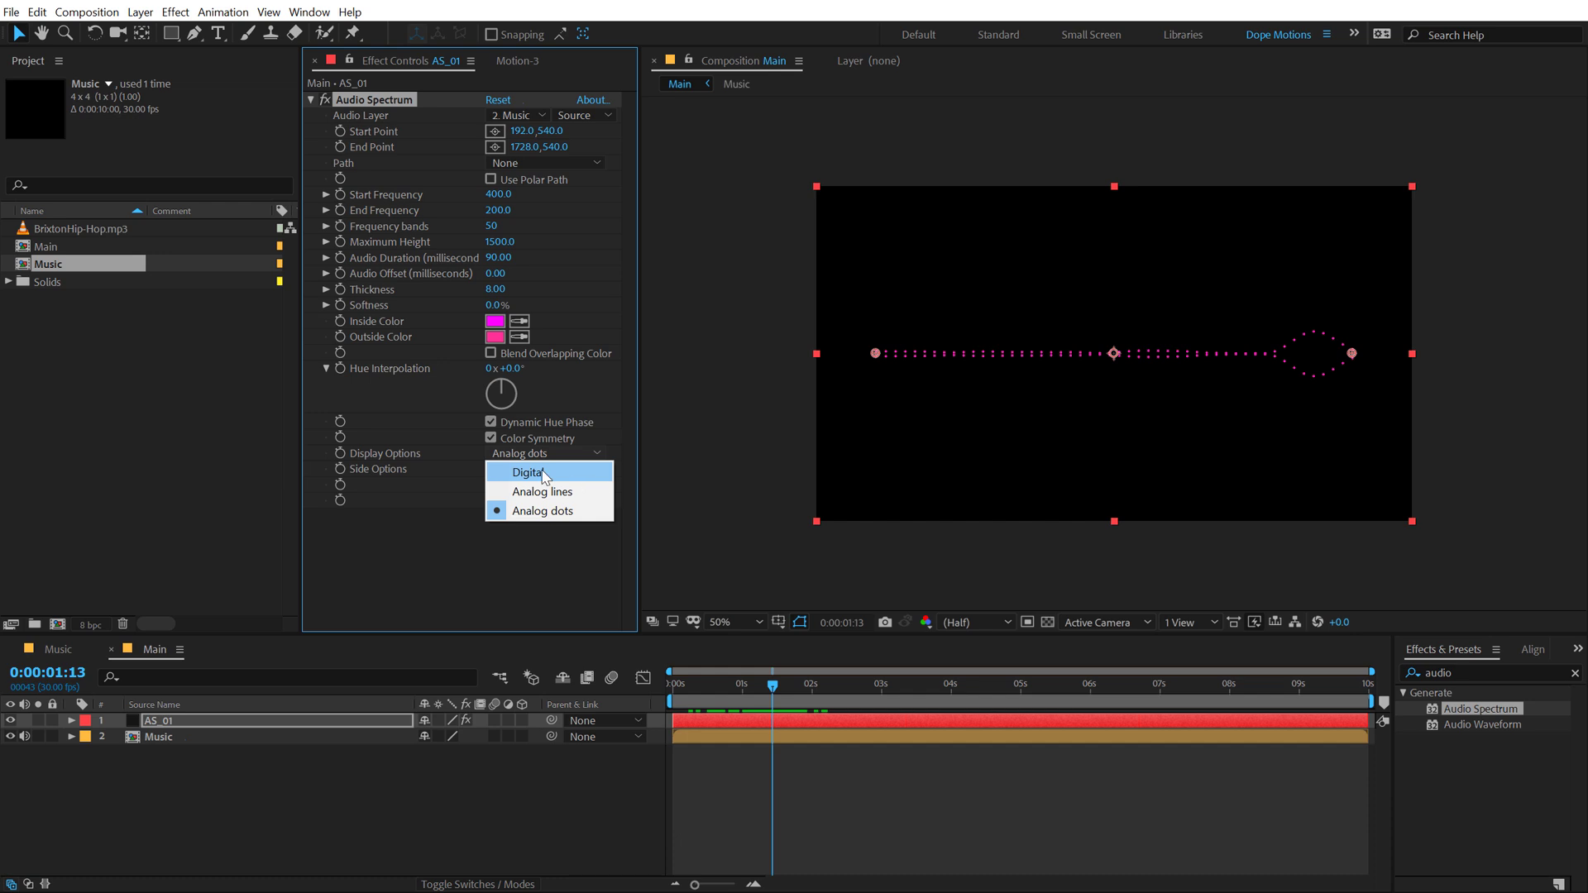
pyautogui.click(545, 473)
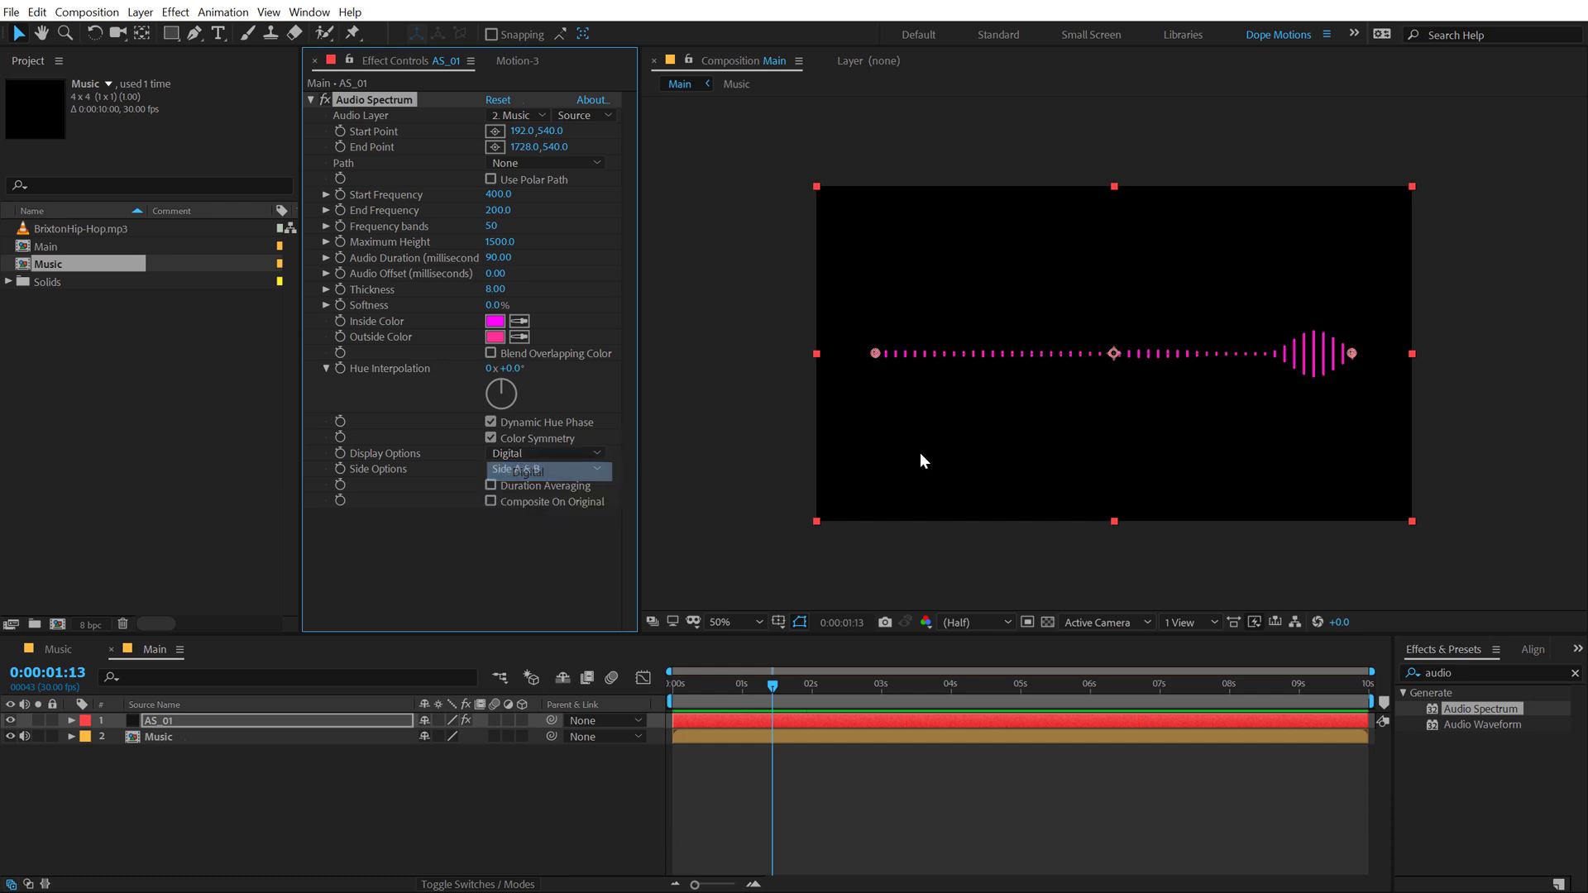
# Make the spectrum's Inside and Outside Color the same green
pyautogui.click(495, 322)
pyautogui.moveTo(343, 172); pyautogui.dragTo(405, 202)
pyautogui.click(372, 362)
pyautogui.moveTo(374, 366); pyautogui.dragTo(374, 382)
pyautogui.click(516, 239)
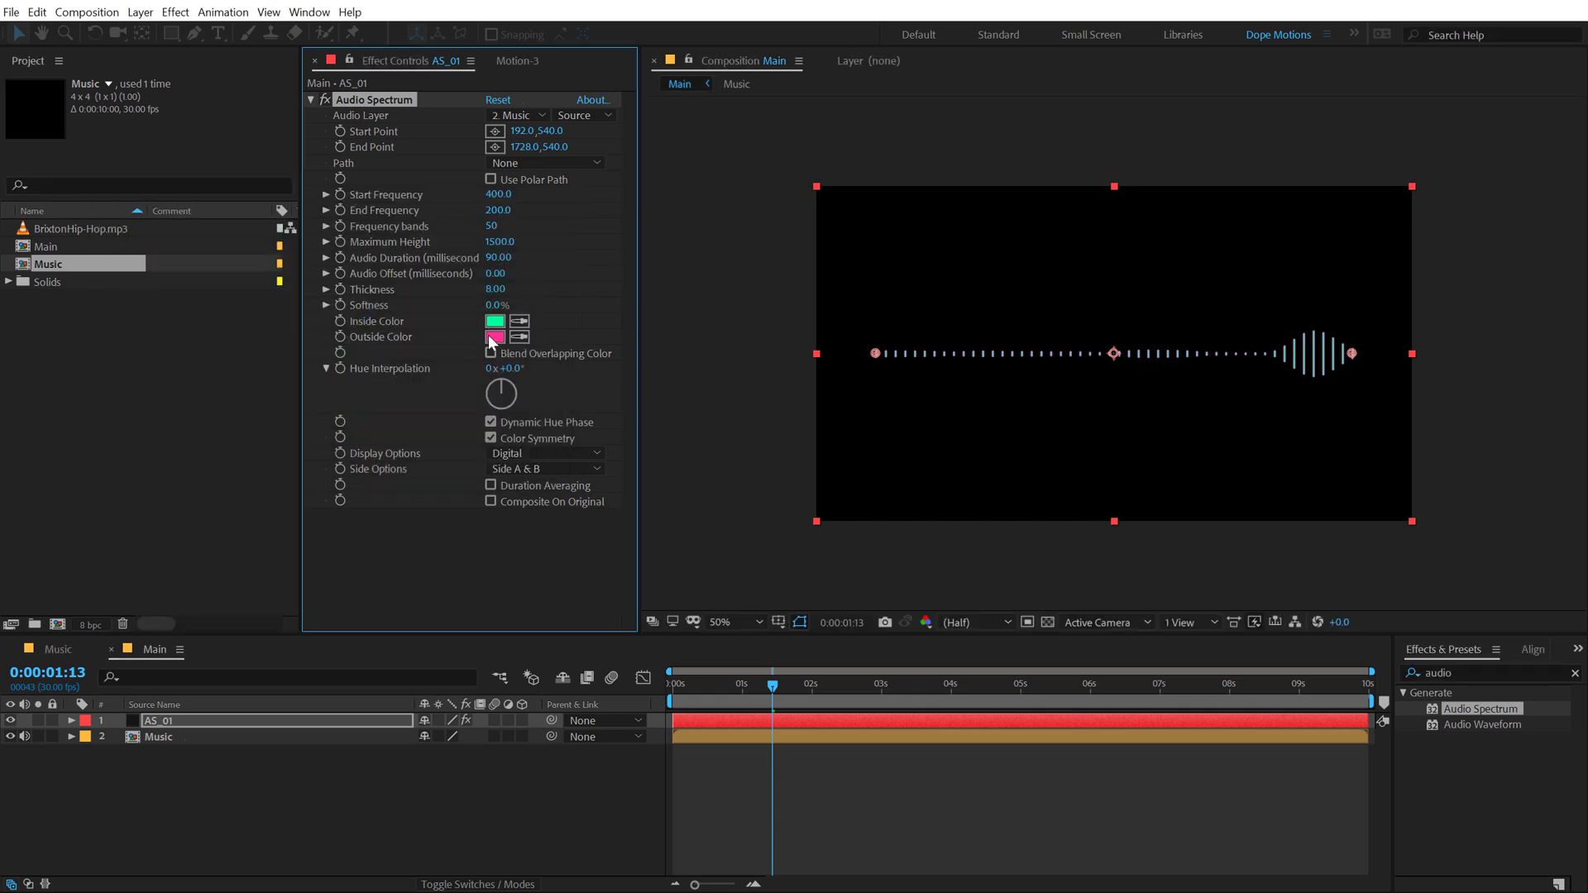
pyautogui.click(501, 318)
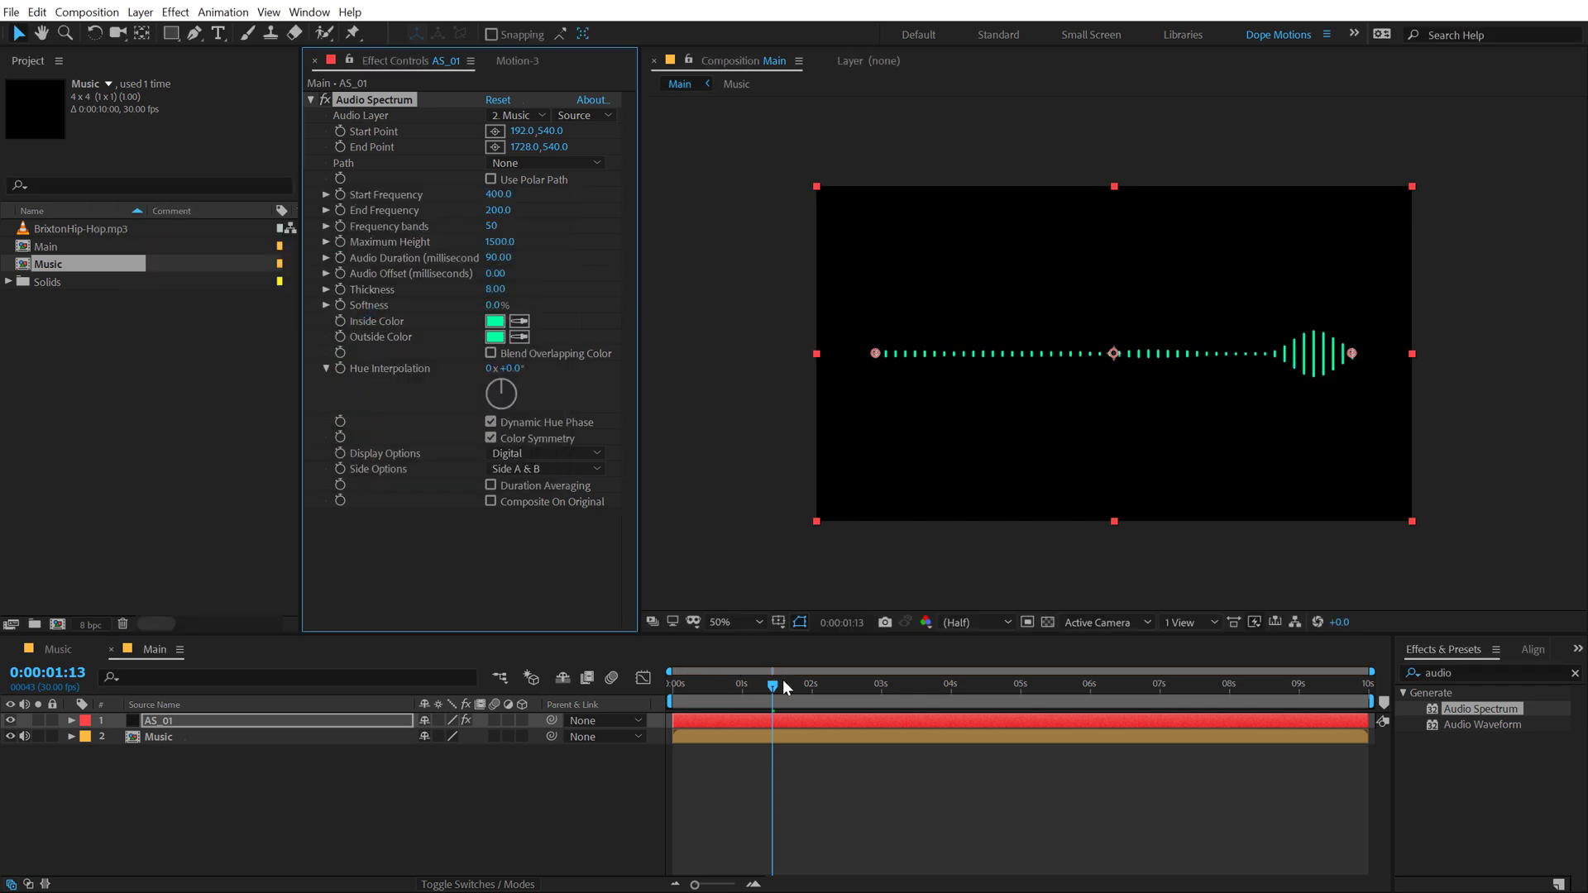
pyautogui.moveTo(782, 685); pyautogui.dragTo(746, 684)
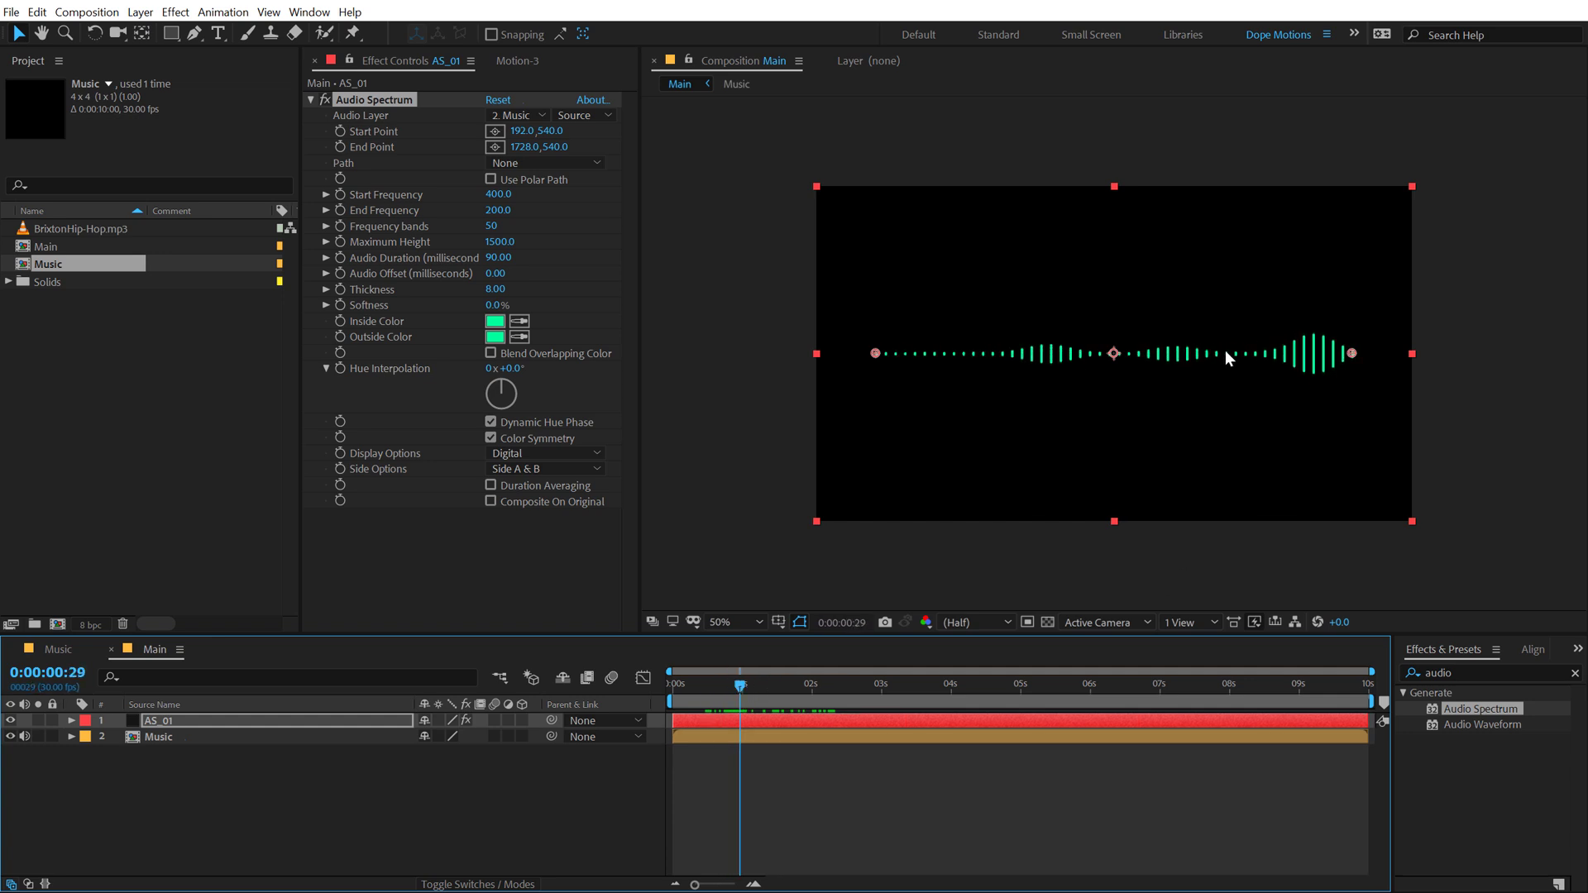
# Duplicate AS_01 and make the copy's inside and outside colours pink
pyautogui.click(182, 721)
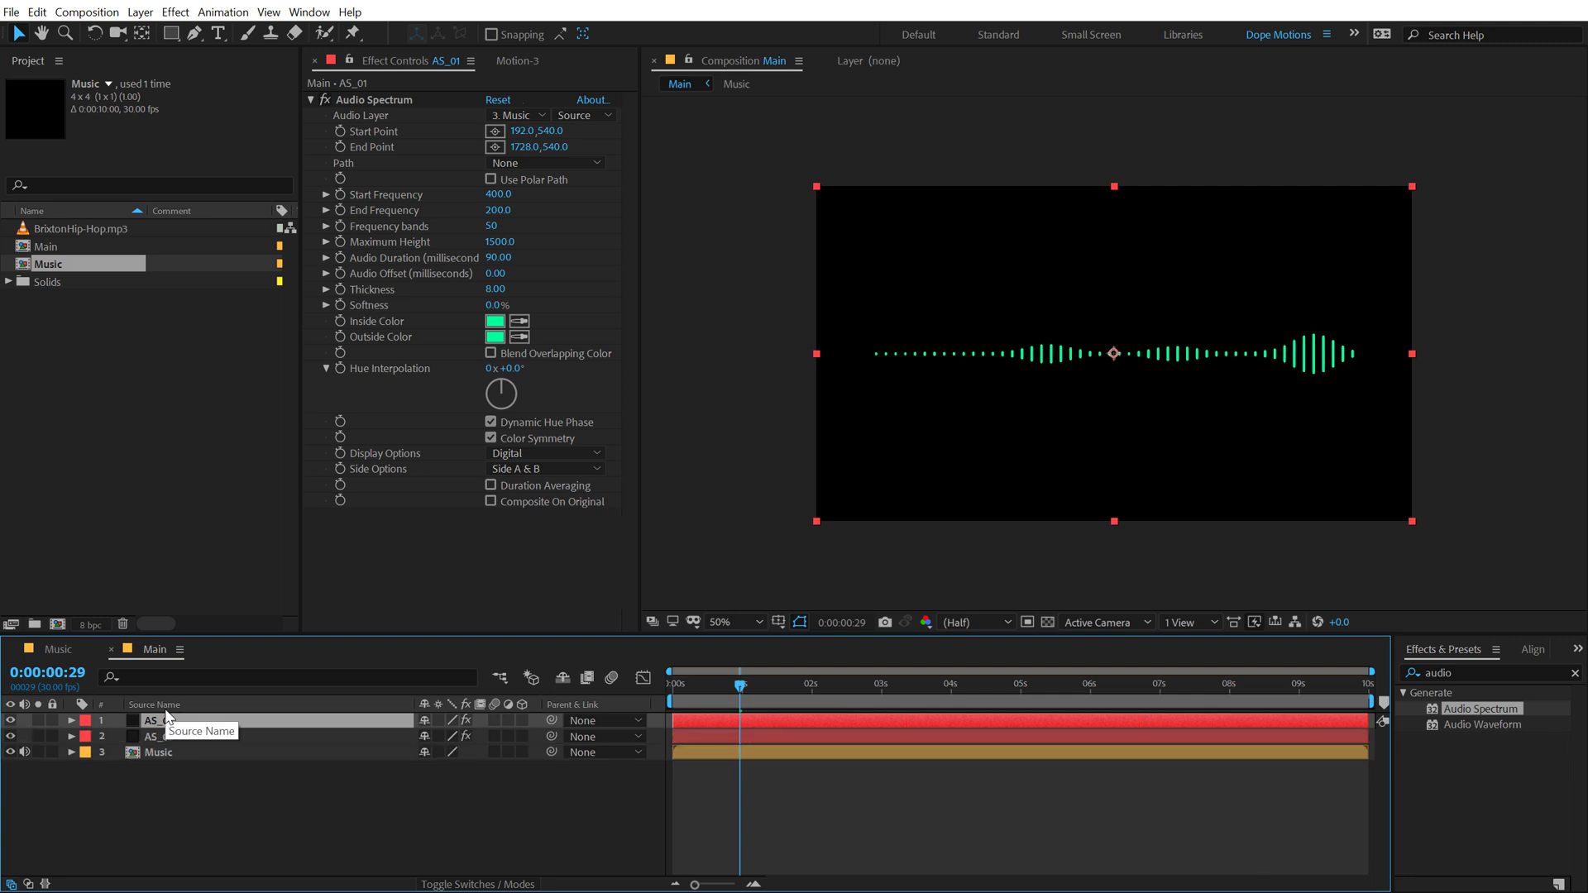
pyautogui.hotkey('ctrl', 'd')
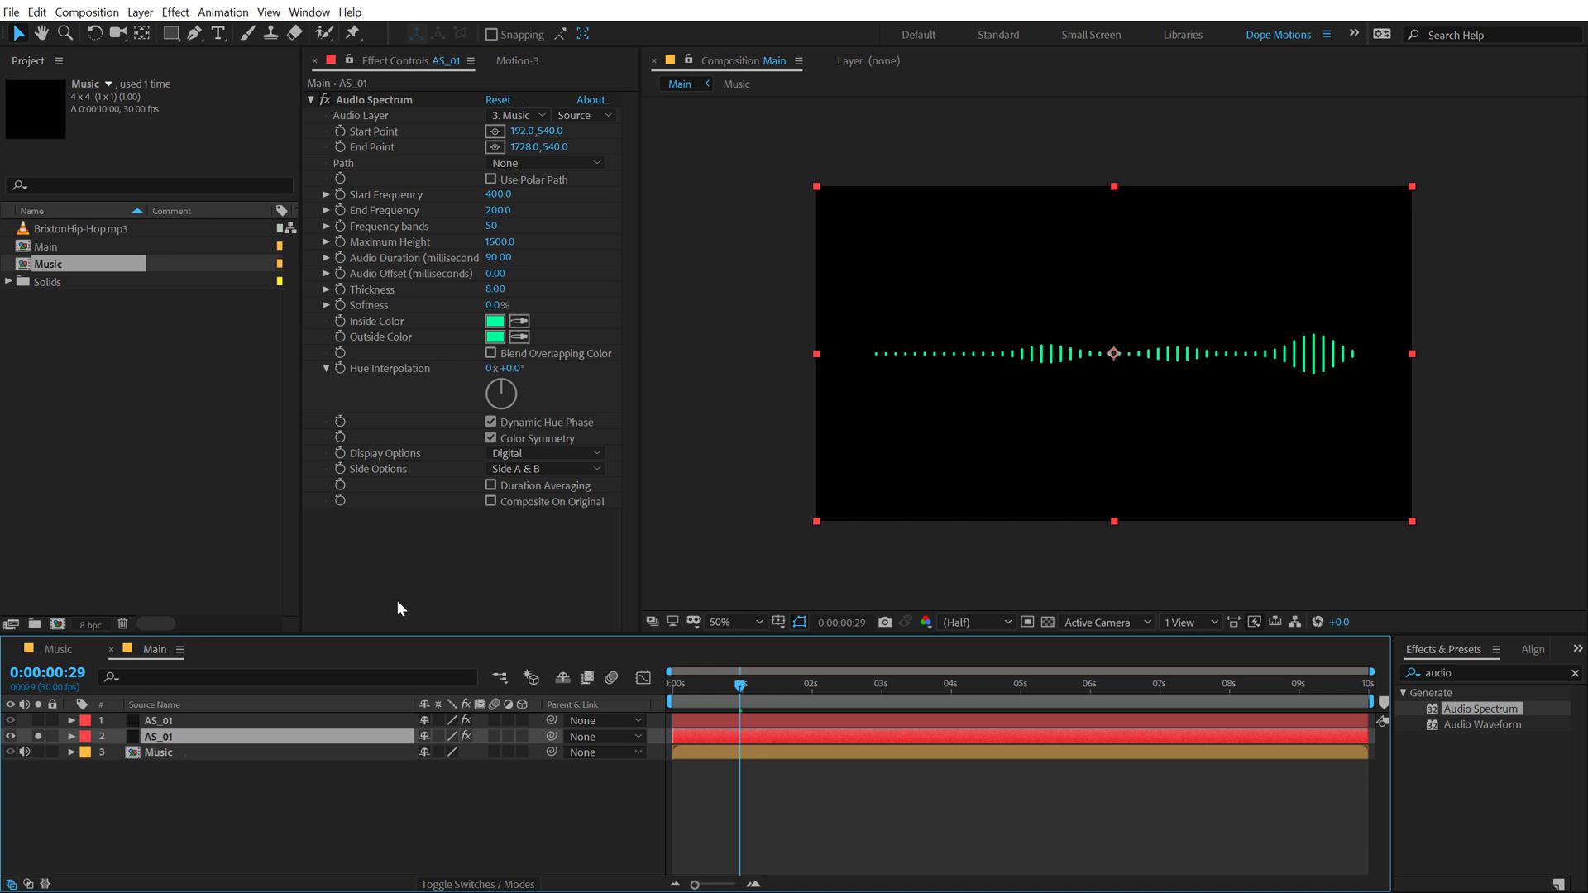
pyautogui.click(496, 326)
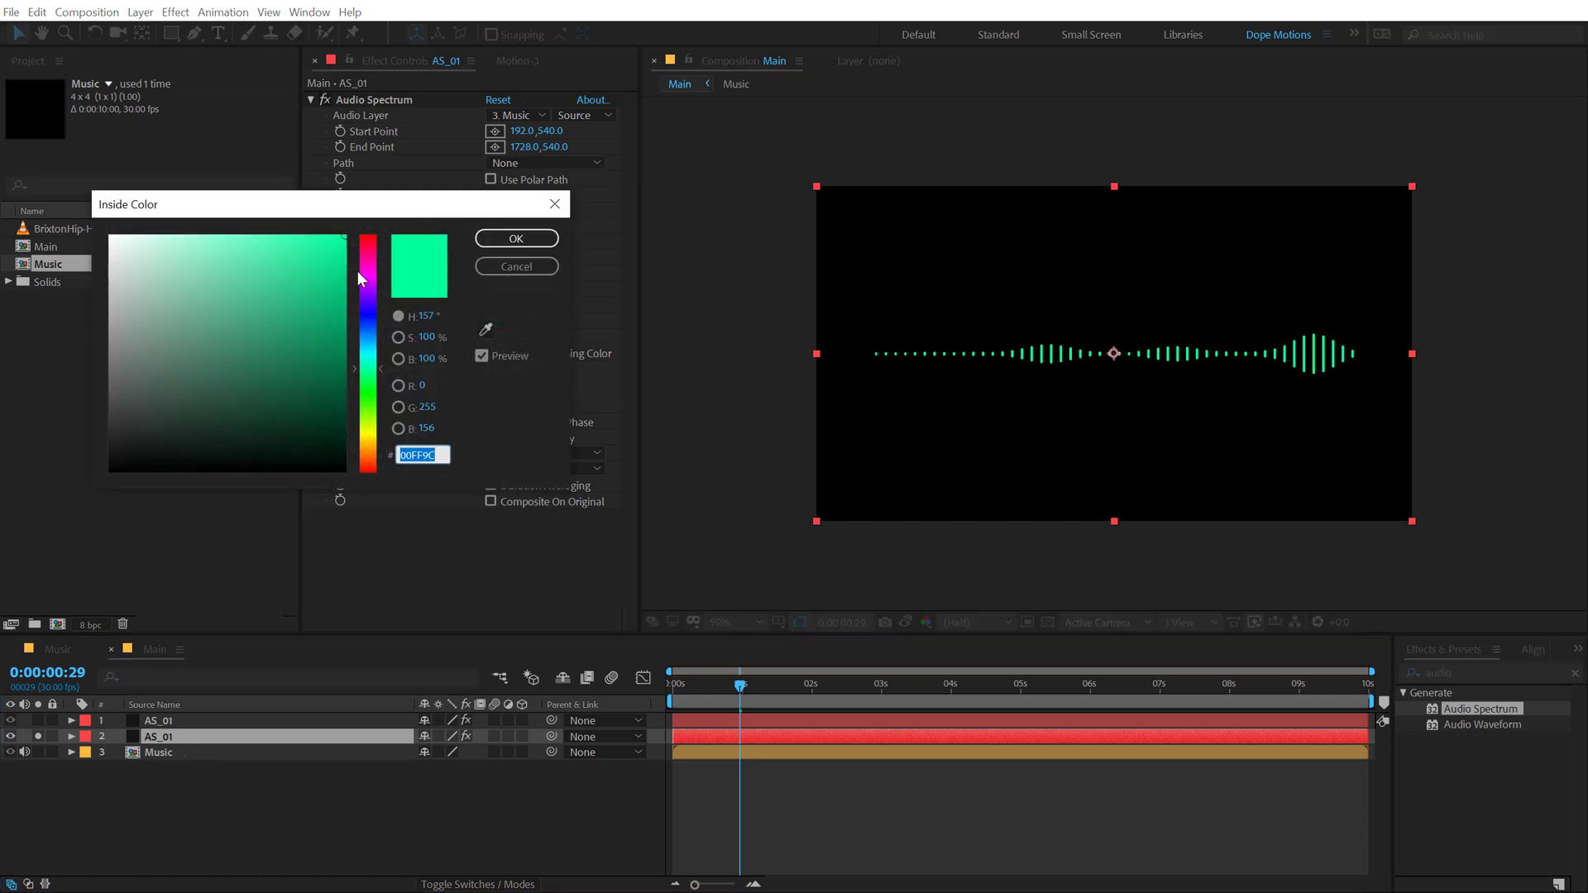
pyautogui.moveTo(357, 270); pyautogui.dragTo(368, 246)
pyautogui.click(302, 238)
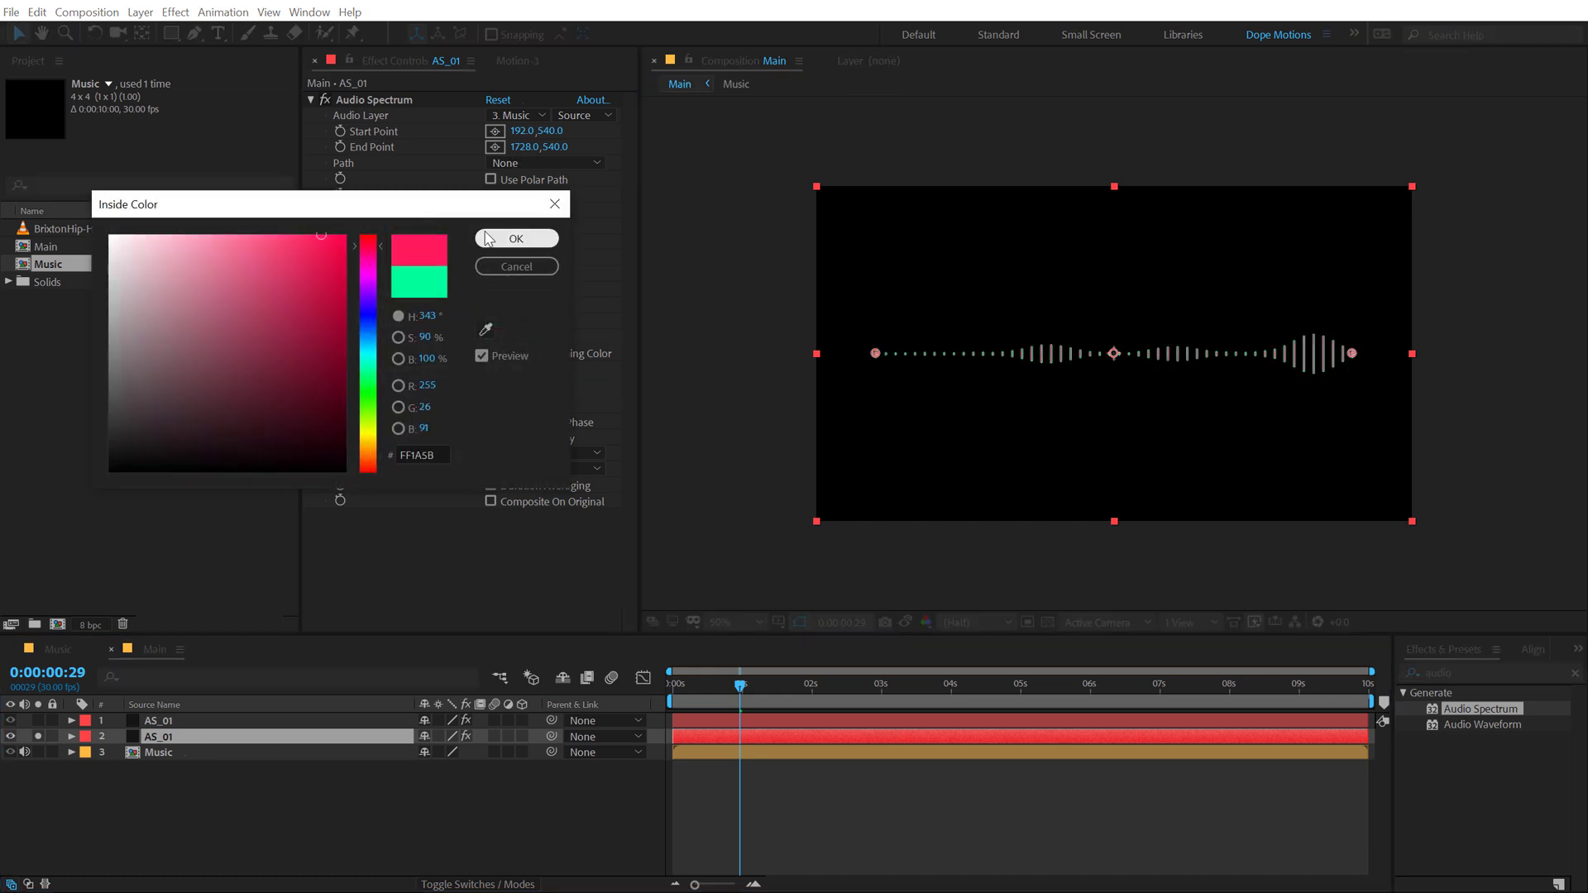
pyautogui.click(517, 238)
pyautogui.click(520, 339)
pyautogui.click(496, 321)
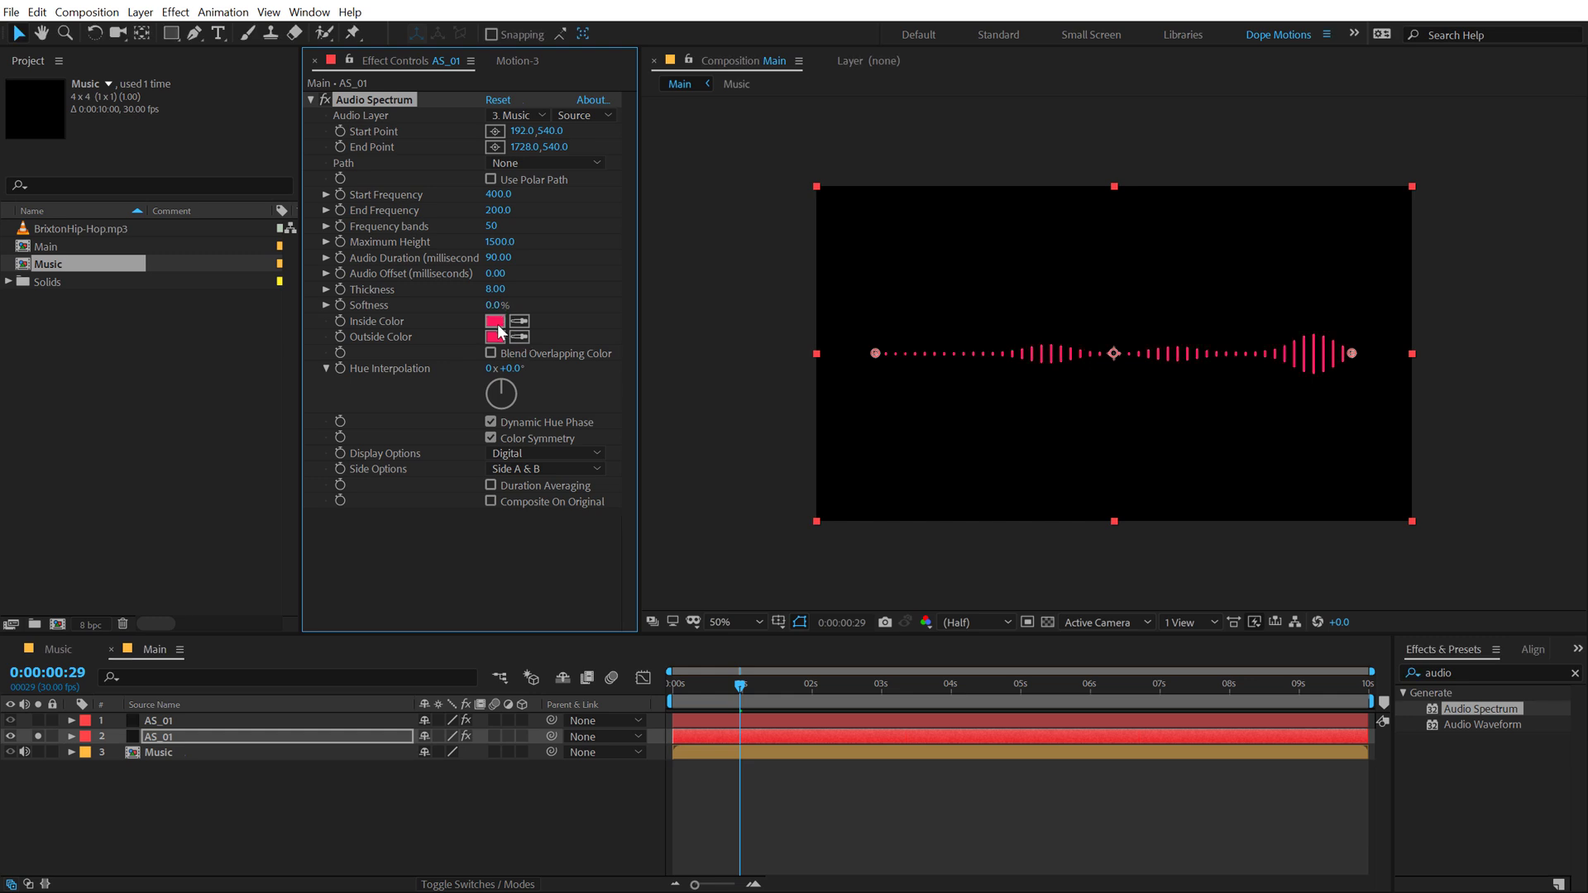
# Switch the copy to Analog lines with Start Frequency 1 and End Frequency 2000
pyautogui.click(530, 454)
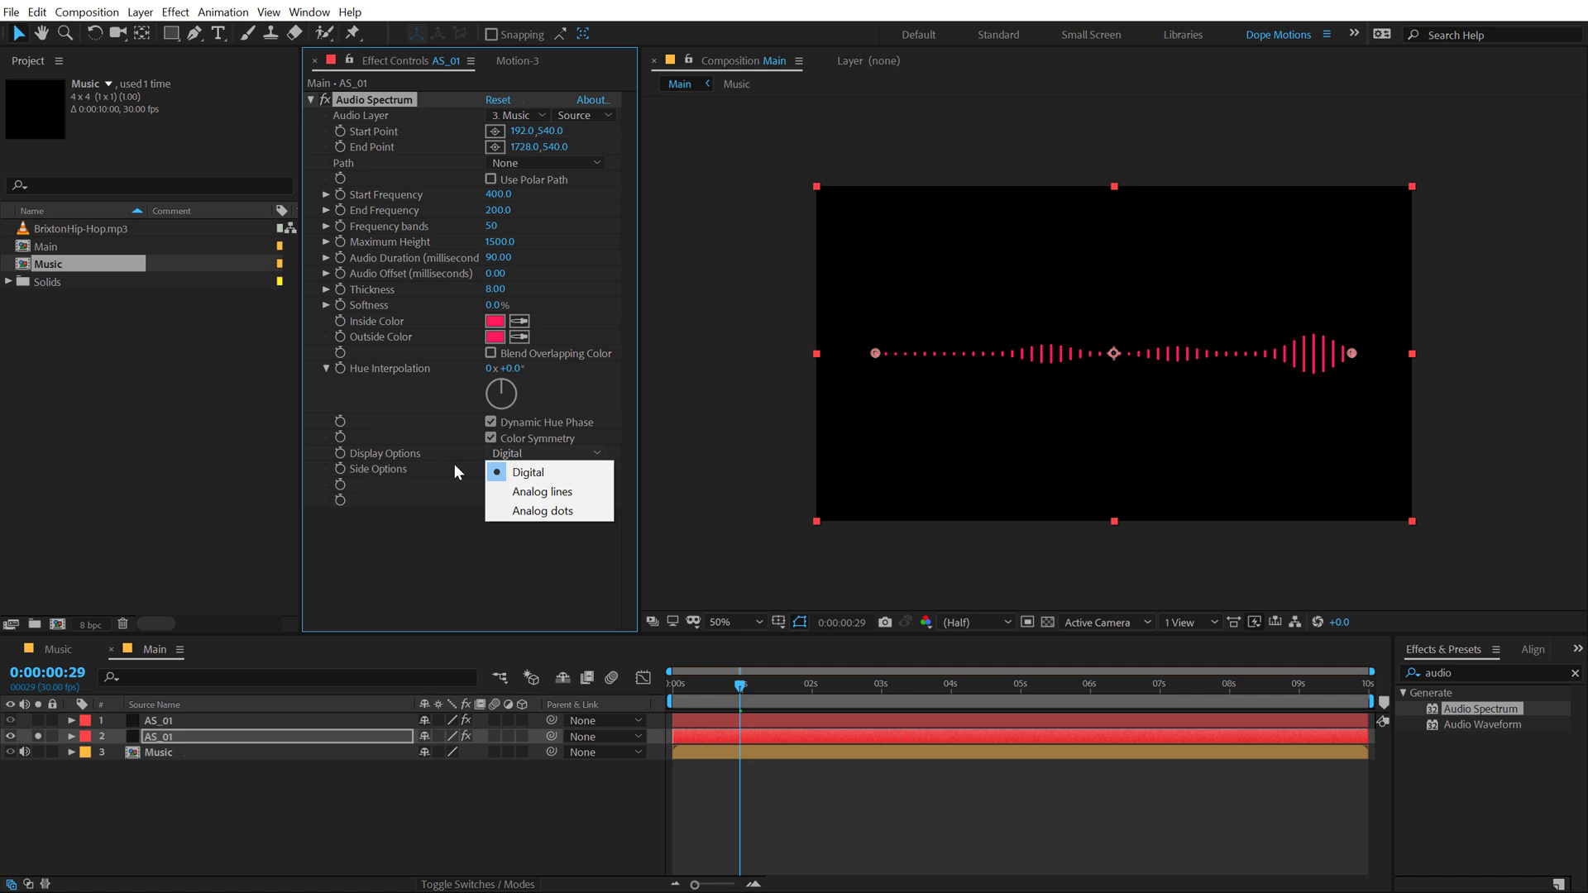
pyautogui.click(543, 492)
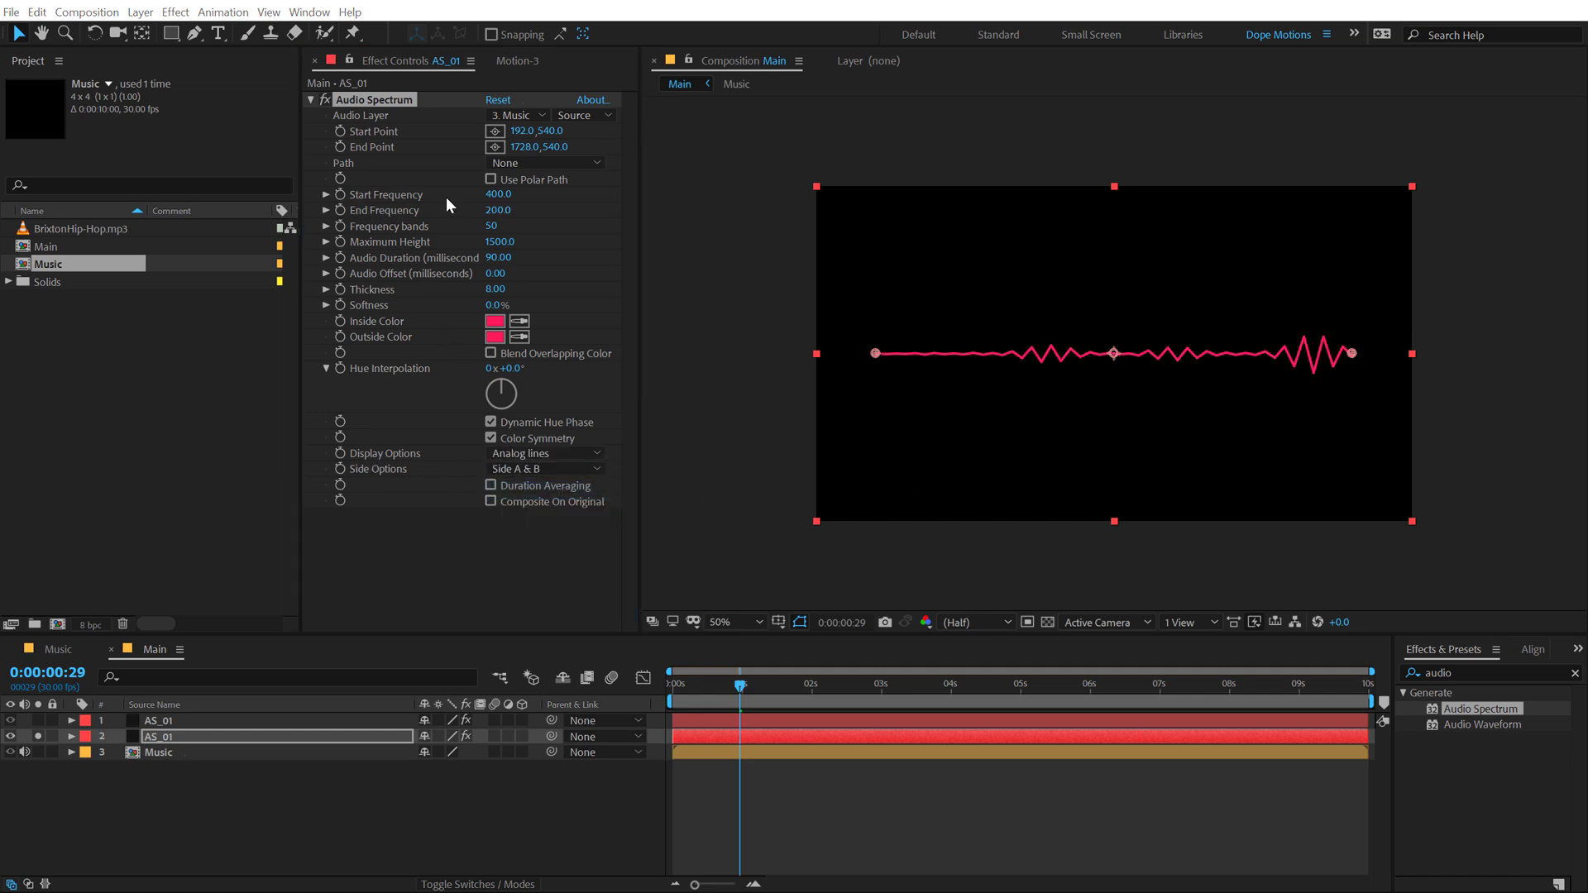
pyautogui.click(501, 195)
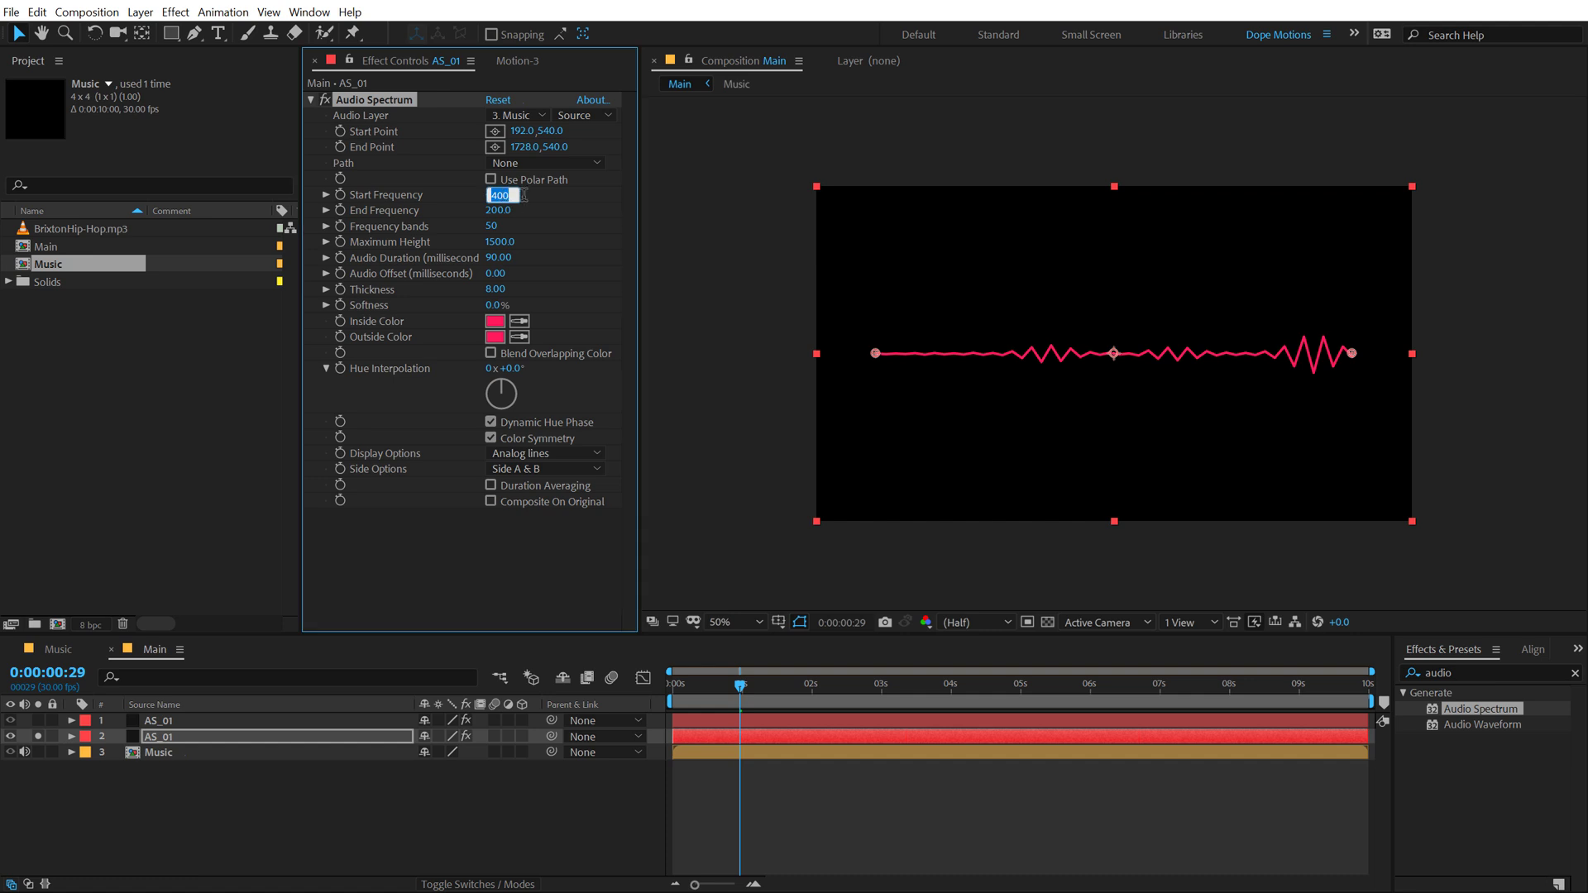
pyautogui.write('1')
pyautogui.press('Return')
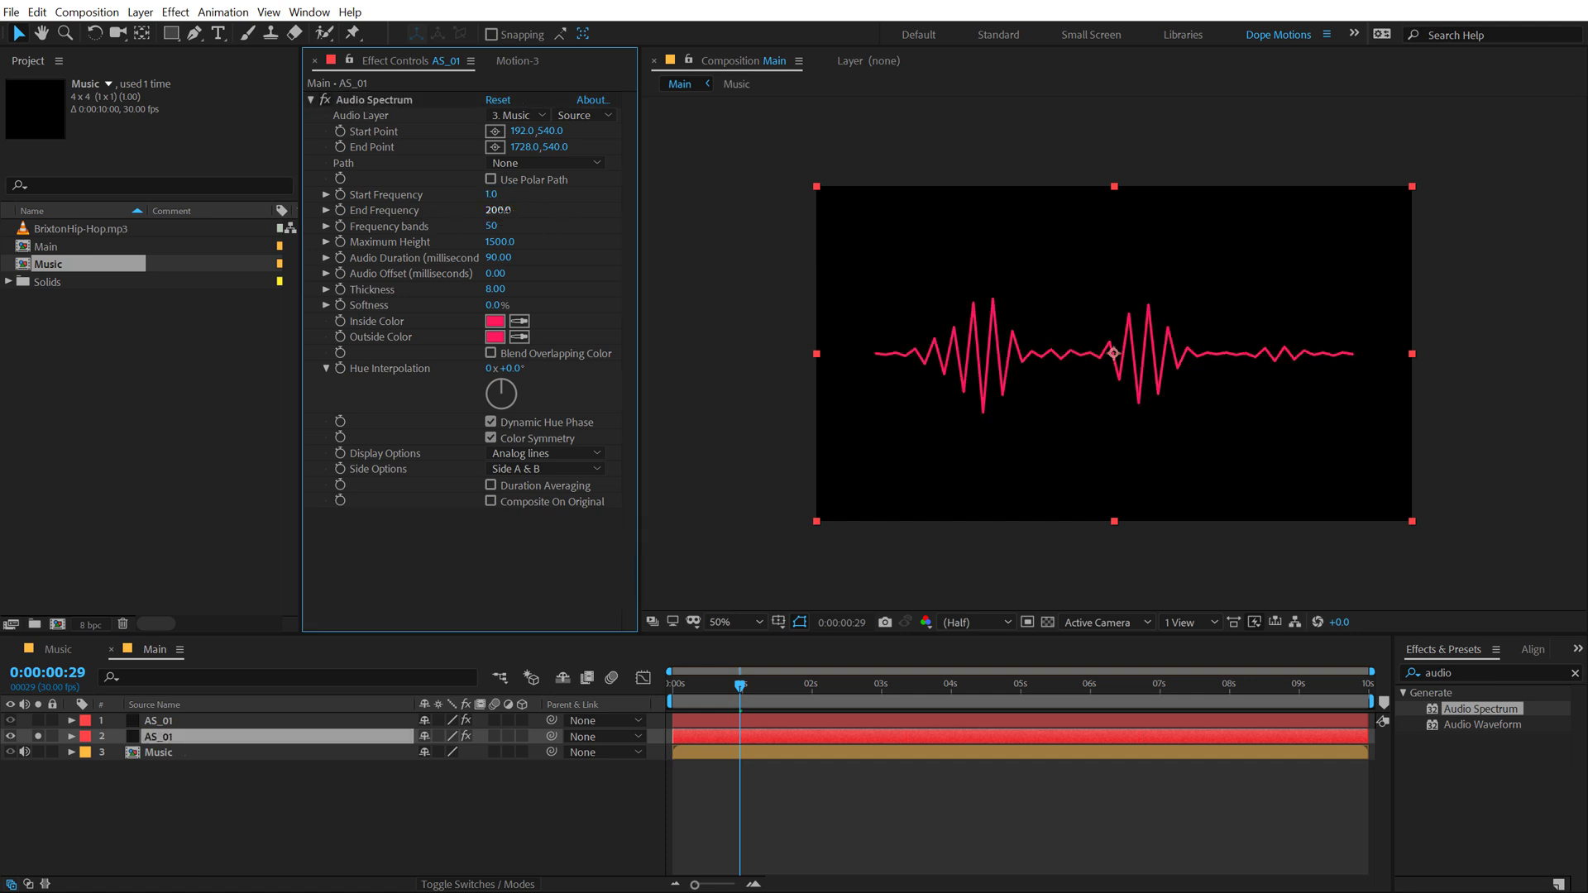
pyautogui.click(501, 210)
pyautogui.write('2000')
pyautogui.press('Return')
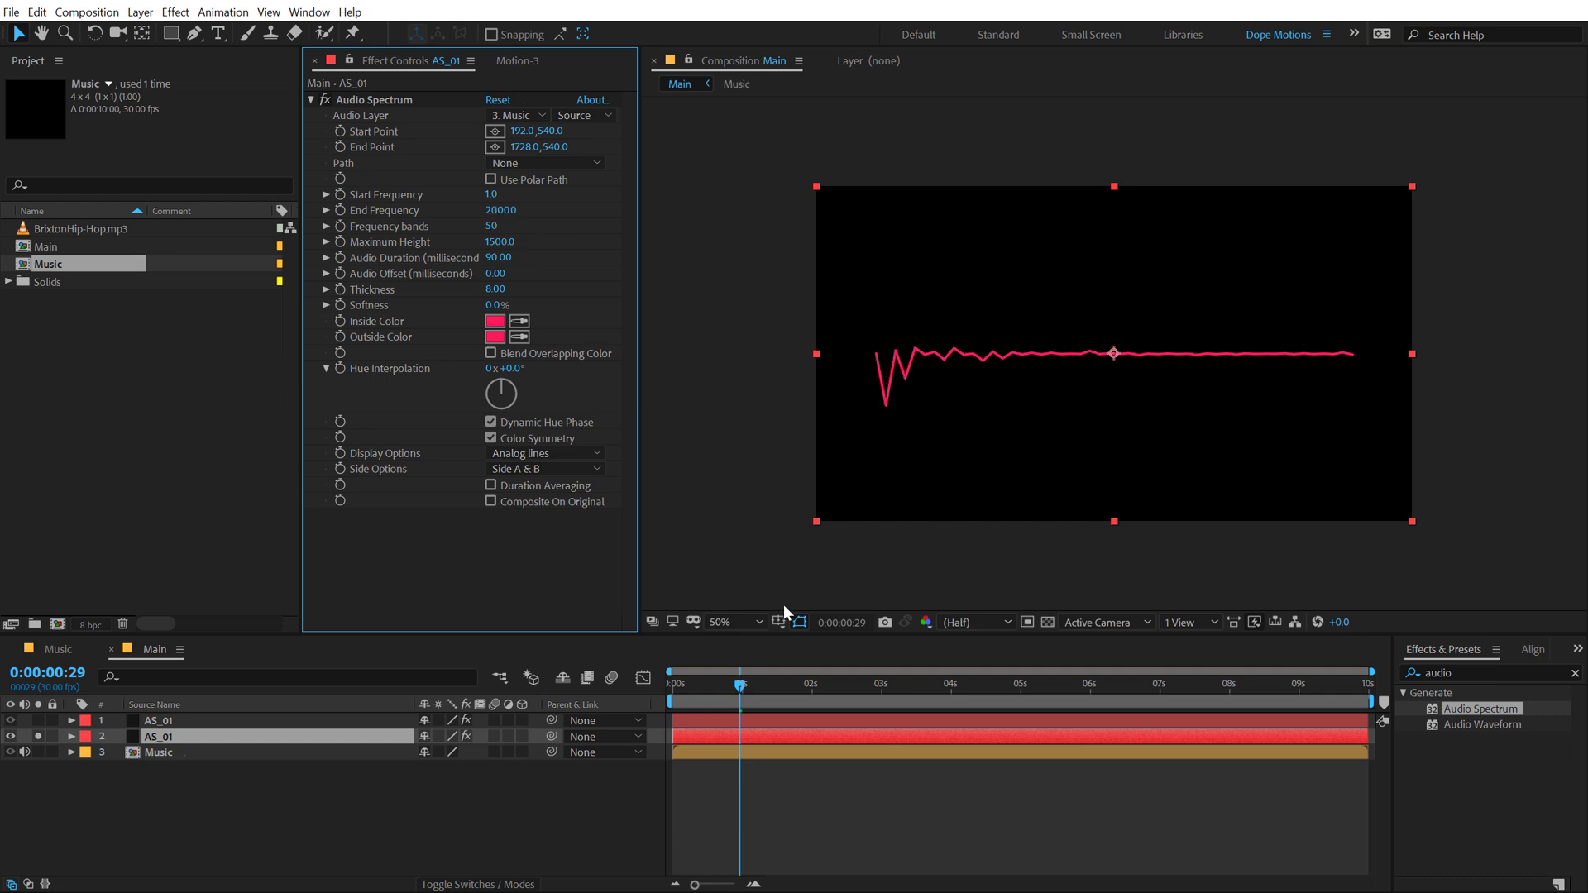
pyautogui.moveTo(733, 689)
pyautogui.mouseDown()
pyautogui.moveTo(701, 687)
pyautogui.moveTo(762, 684)
pyautogui.moveTo(737, 687)
pyautogui.mouseUp()
# Unsolo the pink line layer, set its Thickness to 3, and preview it over the green bars
pyautogui.click(38, 737)
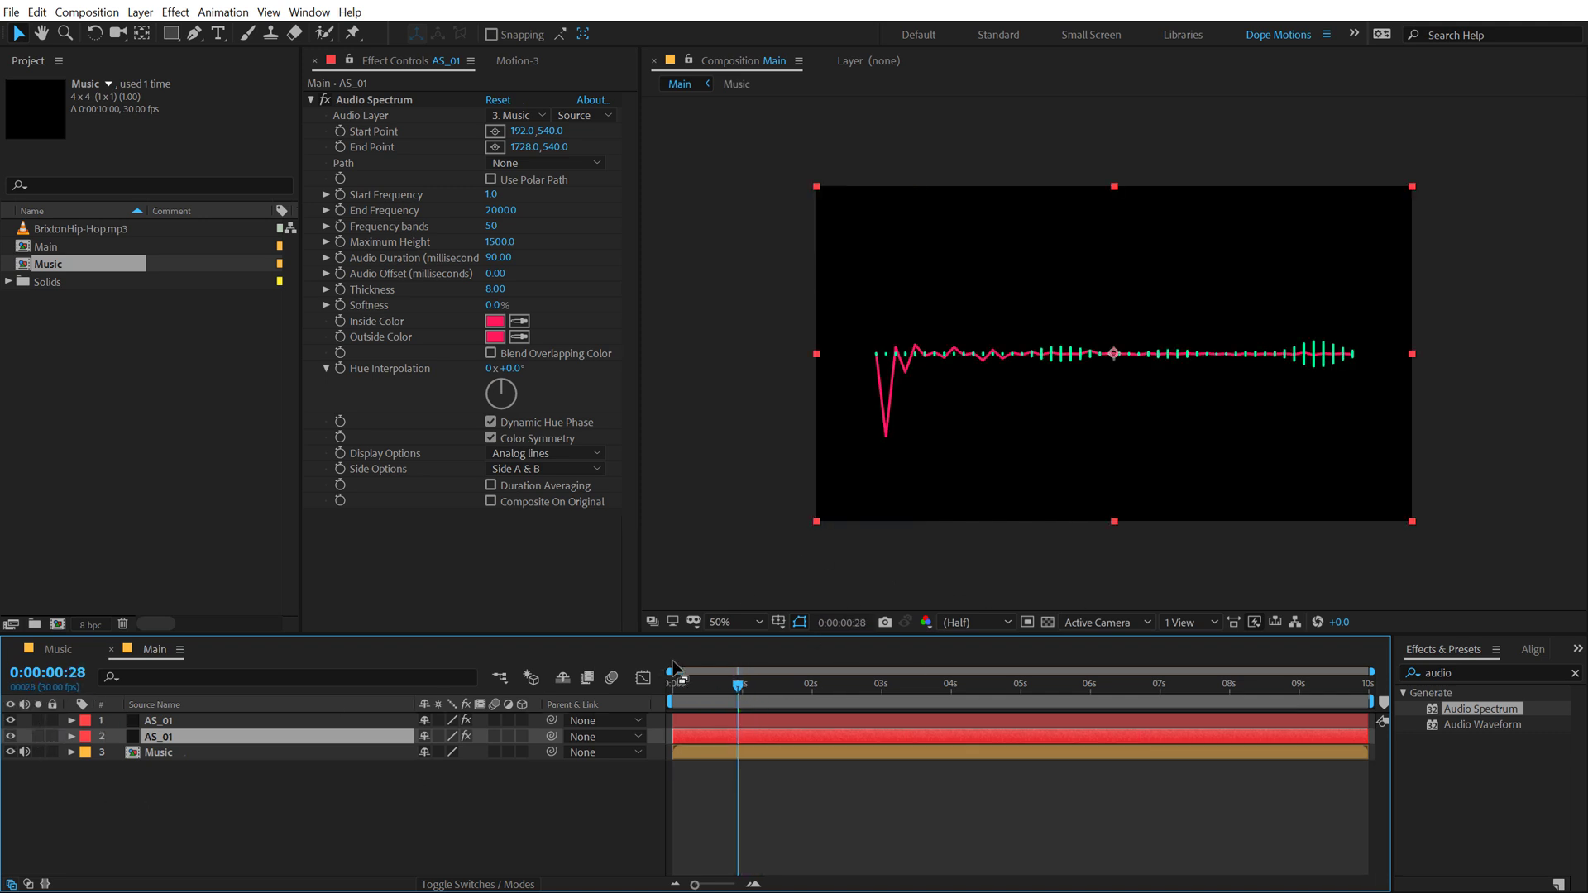
pyautogui.moveTo(743, 682); pyautogui.dragTo(831, 661)
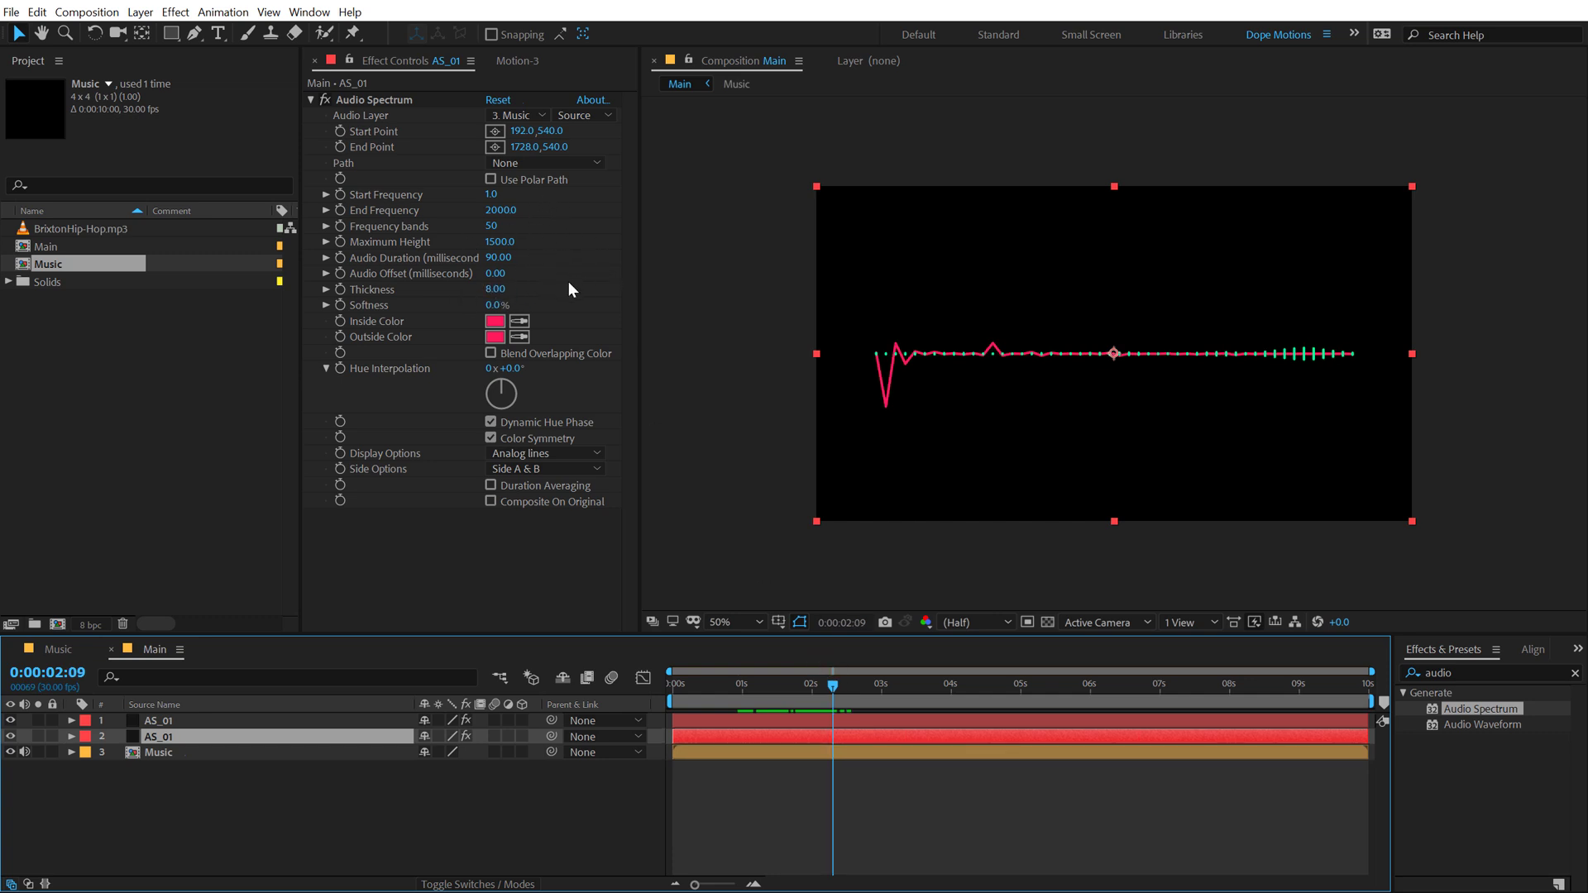
pyautogui.click(494, 288)
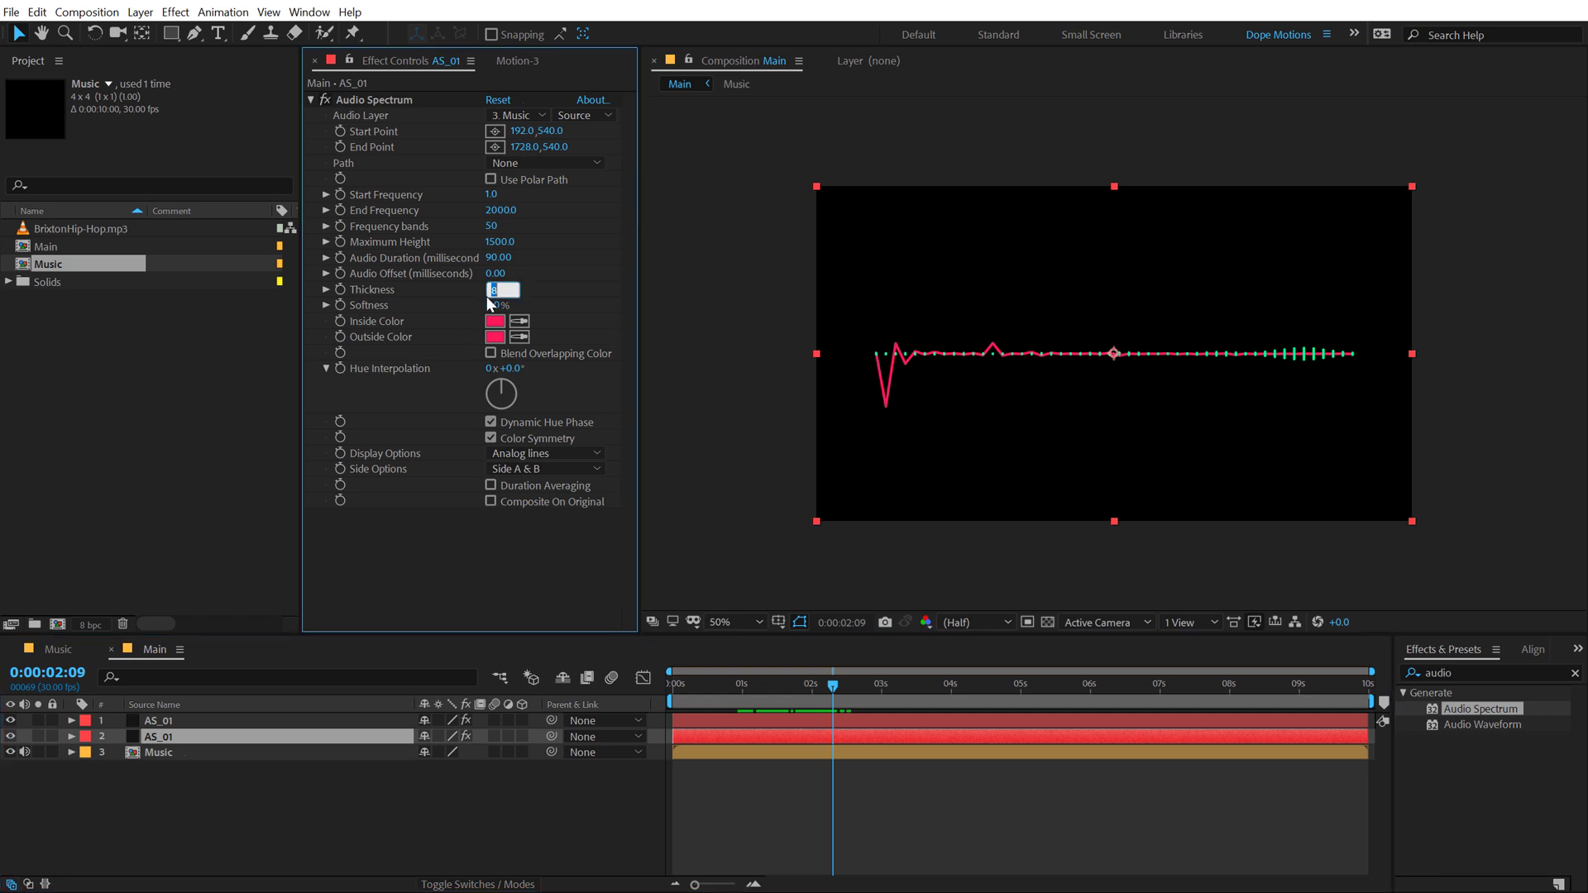
pyautogui.write('2')
pyautogui.press('Return')
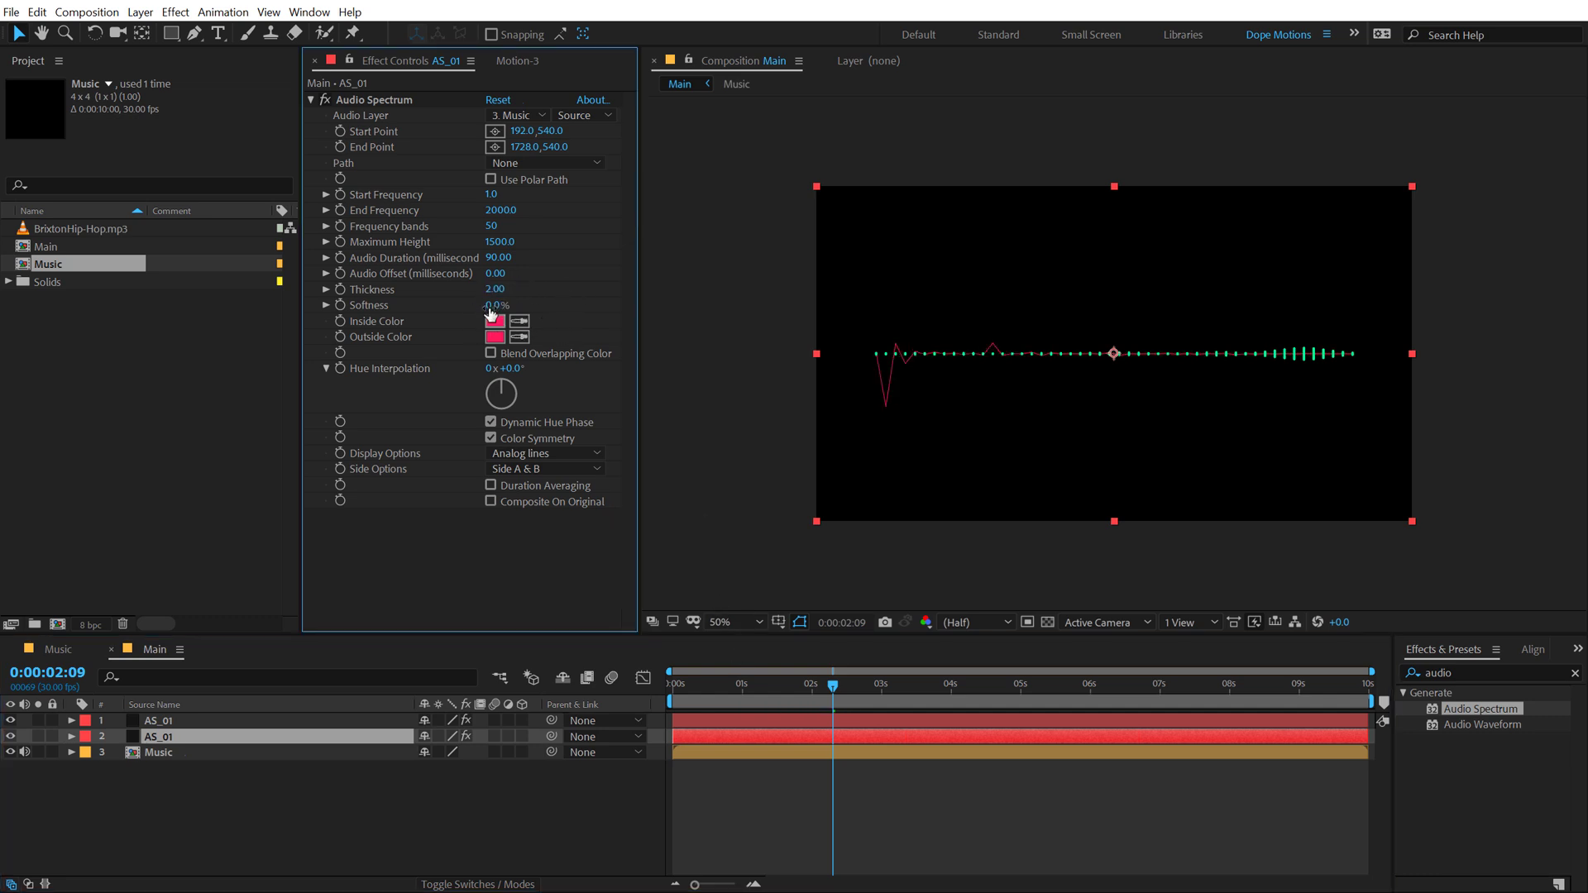
pyautogui.click(494, 288)
pyautogui.press('Return')
pyautogui.moveTo(705, 683); pyautogui.dragTo(576, 695)
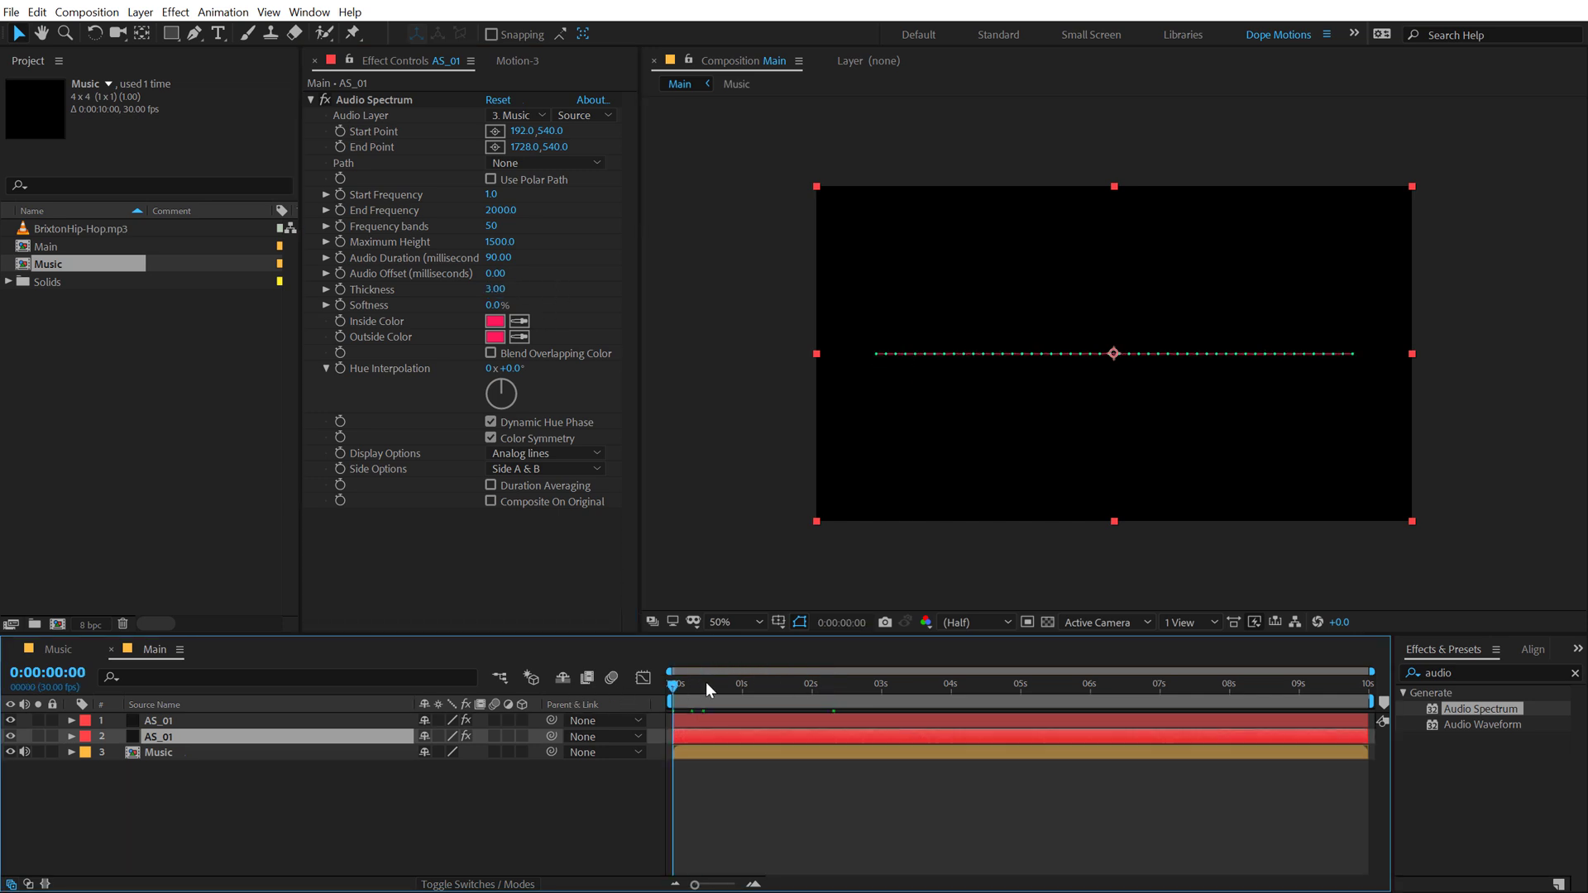
pyautogui.press('space')
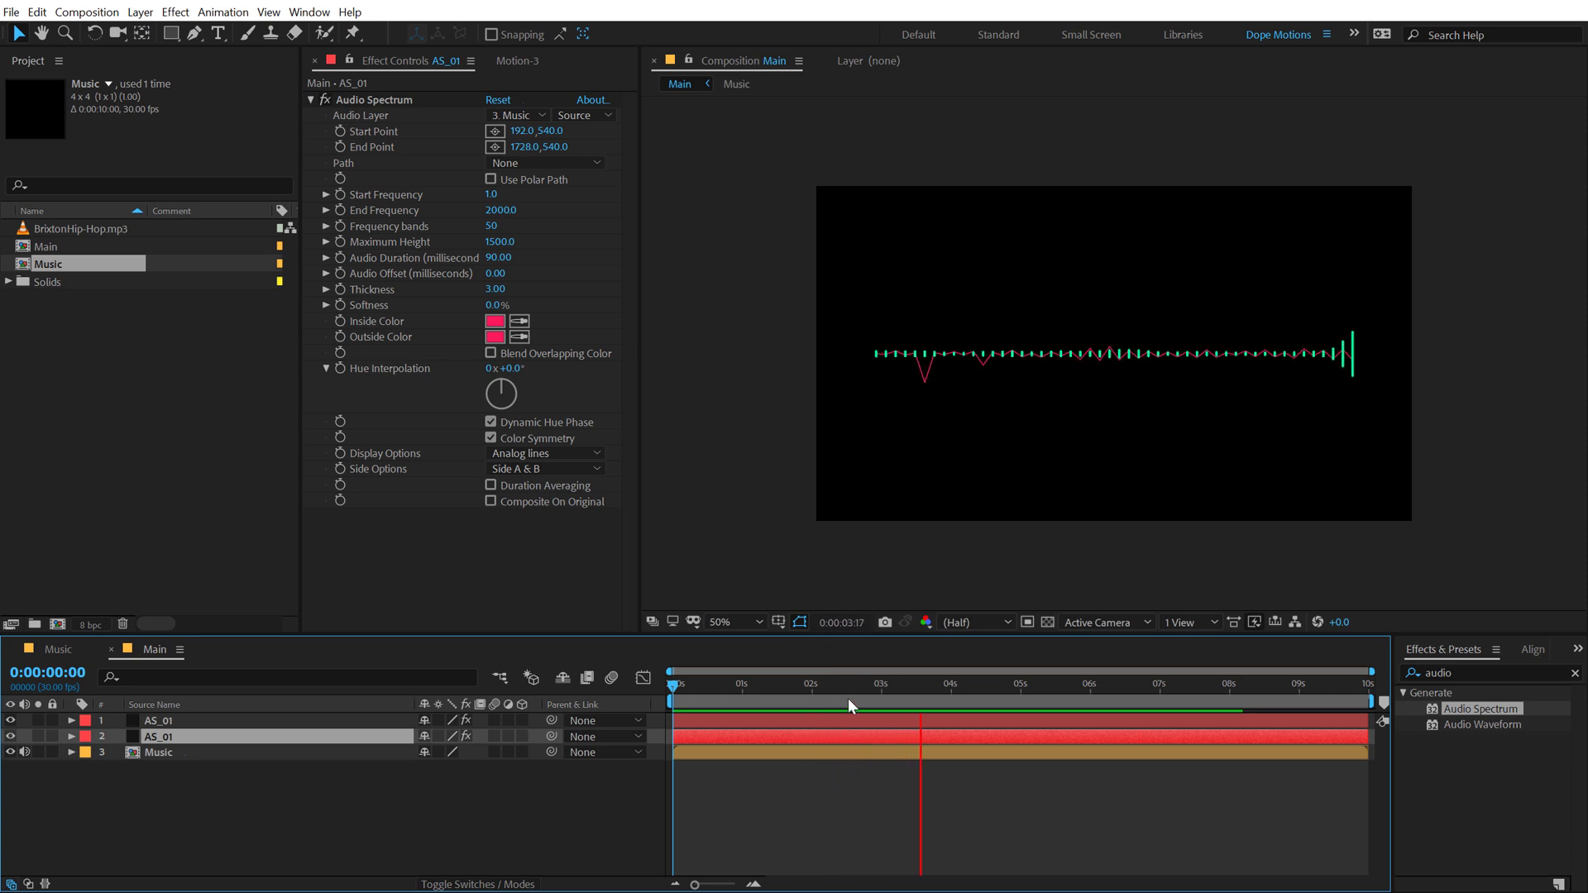
pyautogui.moveTo(862, 688); pyautogui.dragTo(906, 685)
pyautogui.click(472, 811)
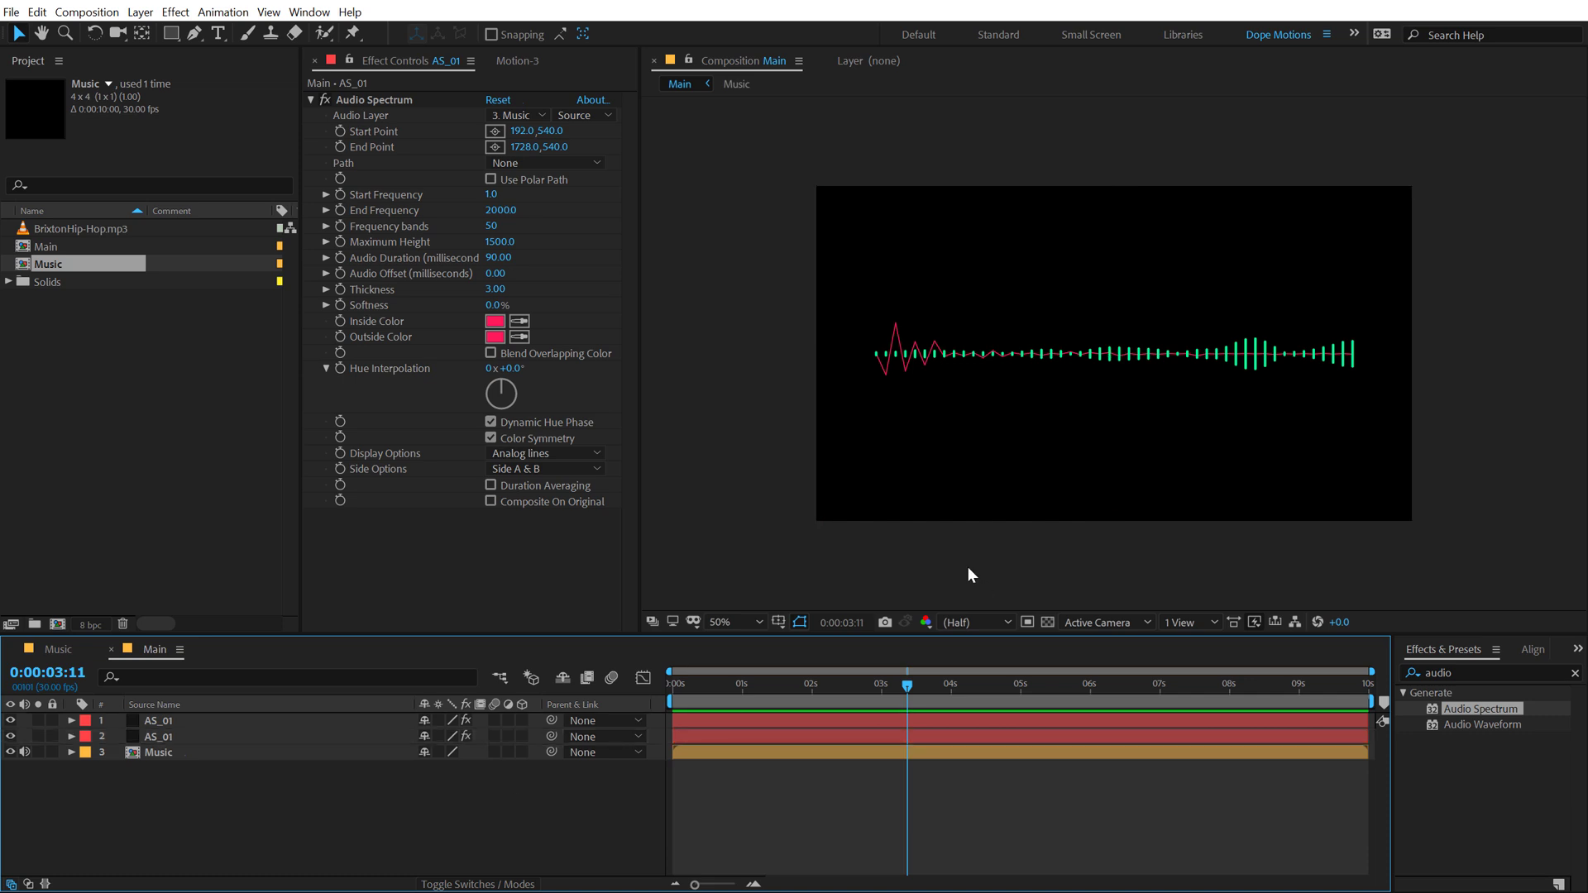
# Duplicate the pink spectrum, solo the copy, and set its frequencies to 400–900
pyautogui.click(164, 735)
pyautogui.hotkey('ctrl', 'd')
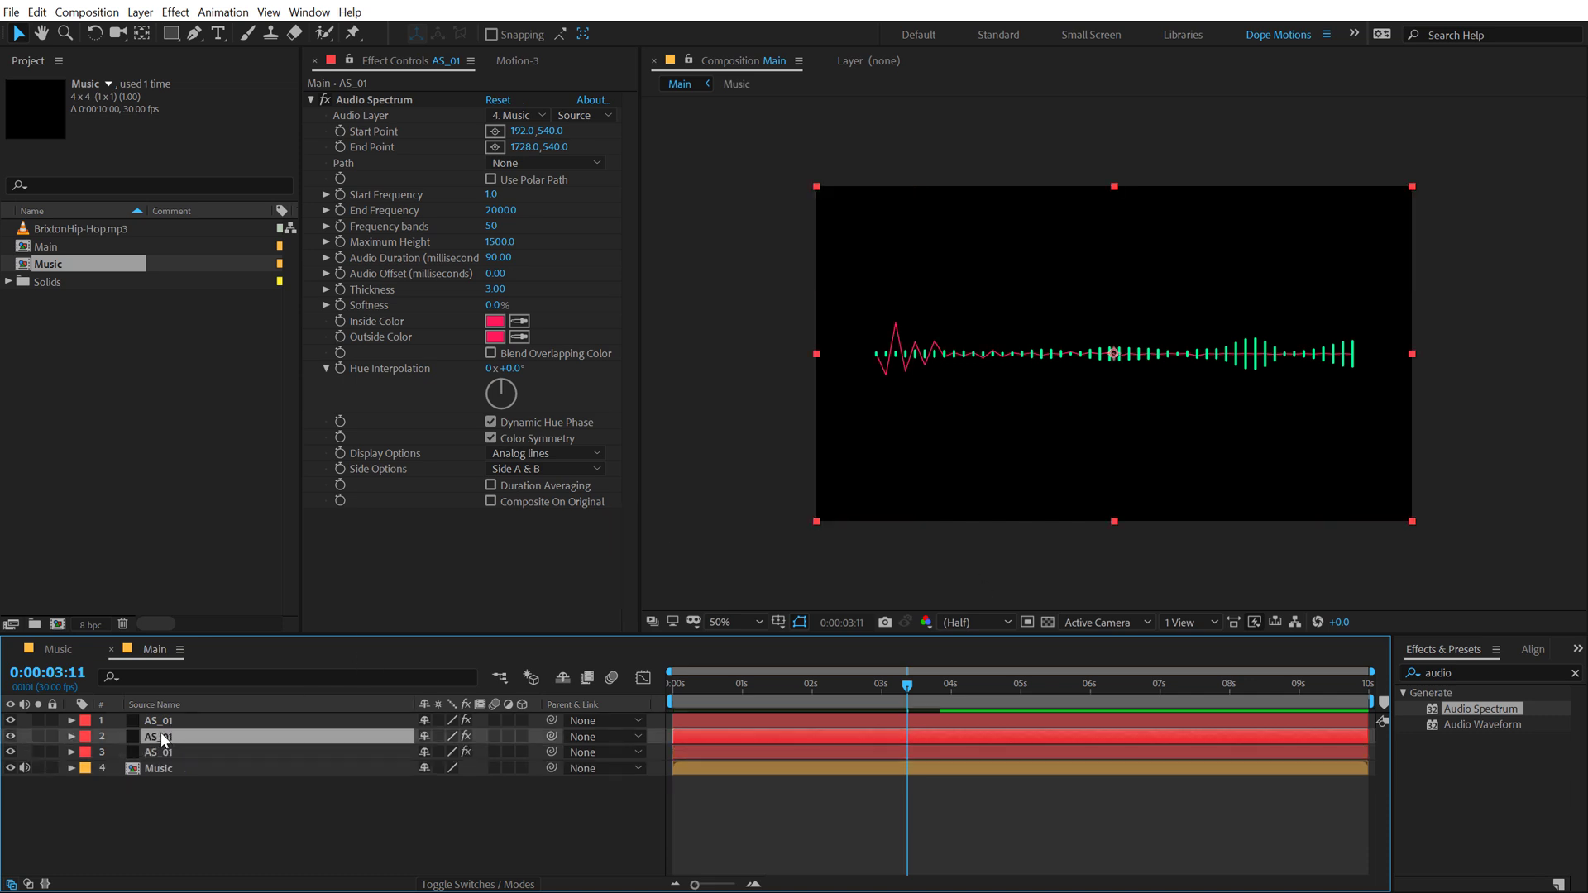
pyautogui.moveTo(164, 733); pyautogui.dragTo(164, 754)
pyautogui.click(39, 752)
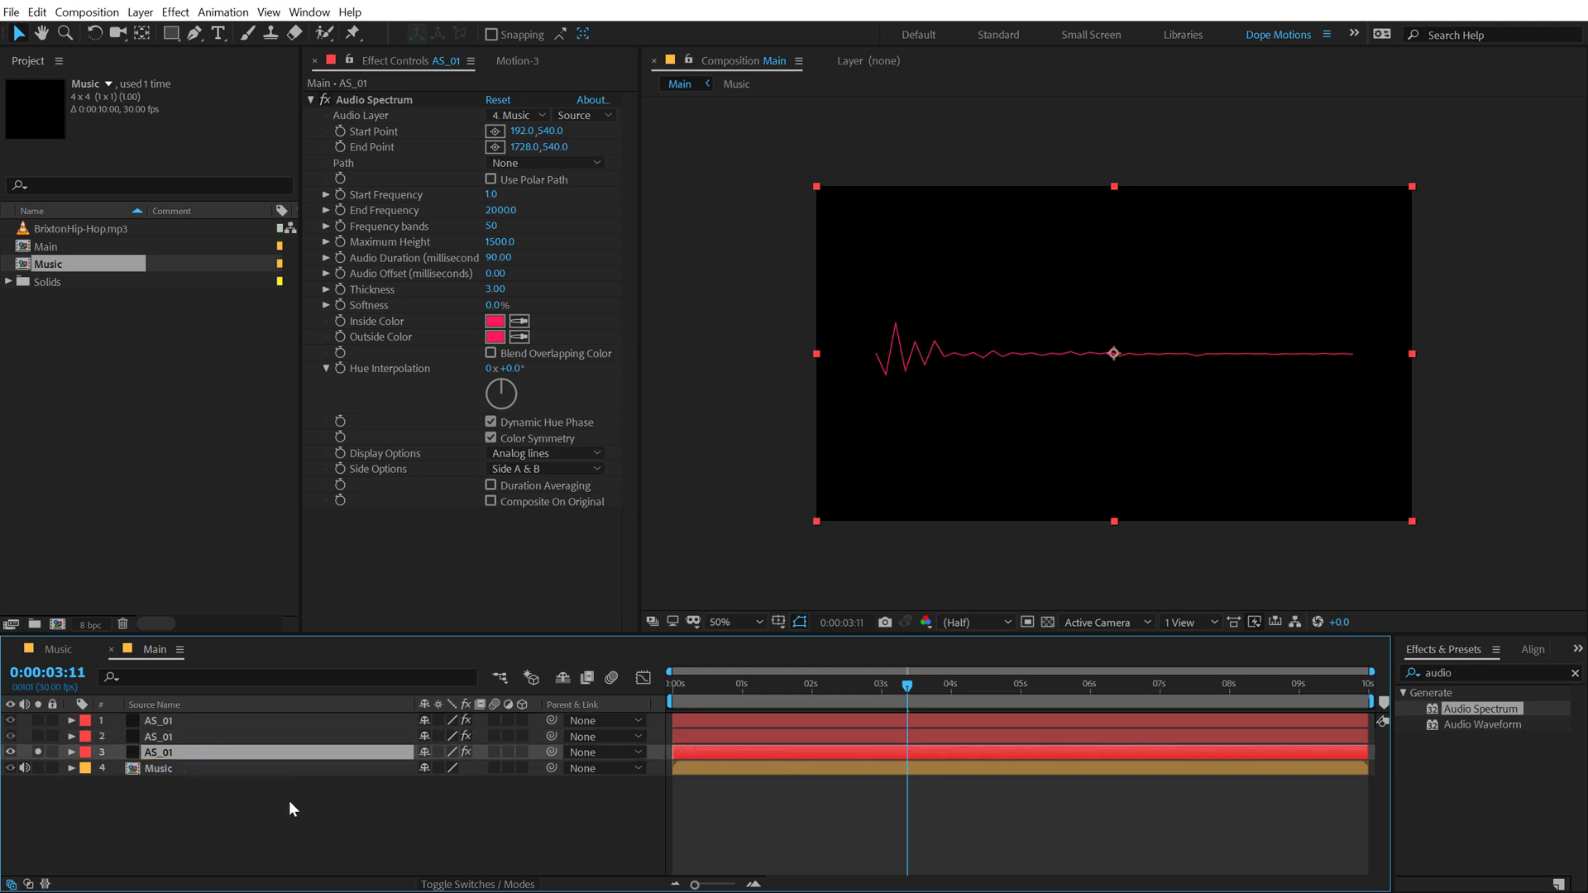
pyautogui.click(494, 197)
pyautogui.write('400')
pyautogui.press('Return')
pyautogui.click(496, 212)
pyautogui.write('900')
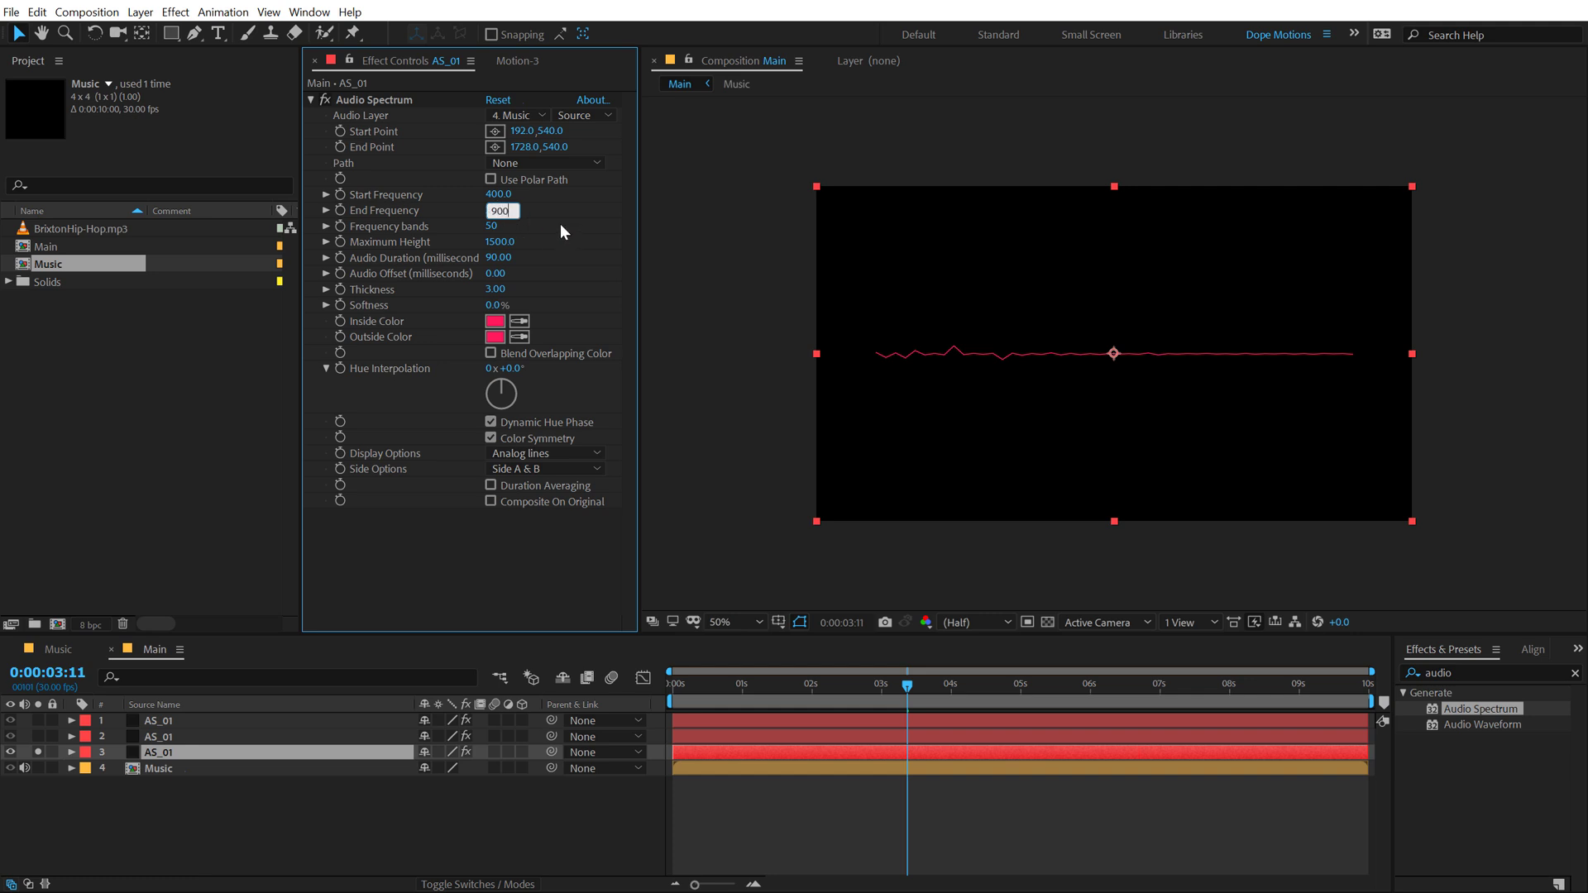
pyautogui.press('Return')
# Change the copy's inside and outside colours to yellow
pyautogui.click(495, 324)
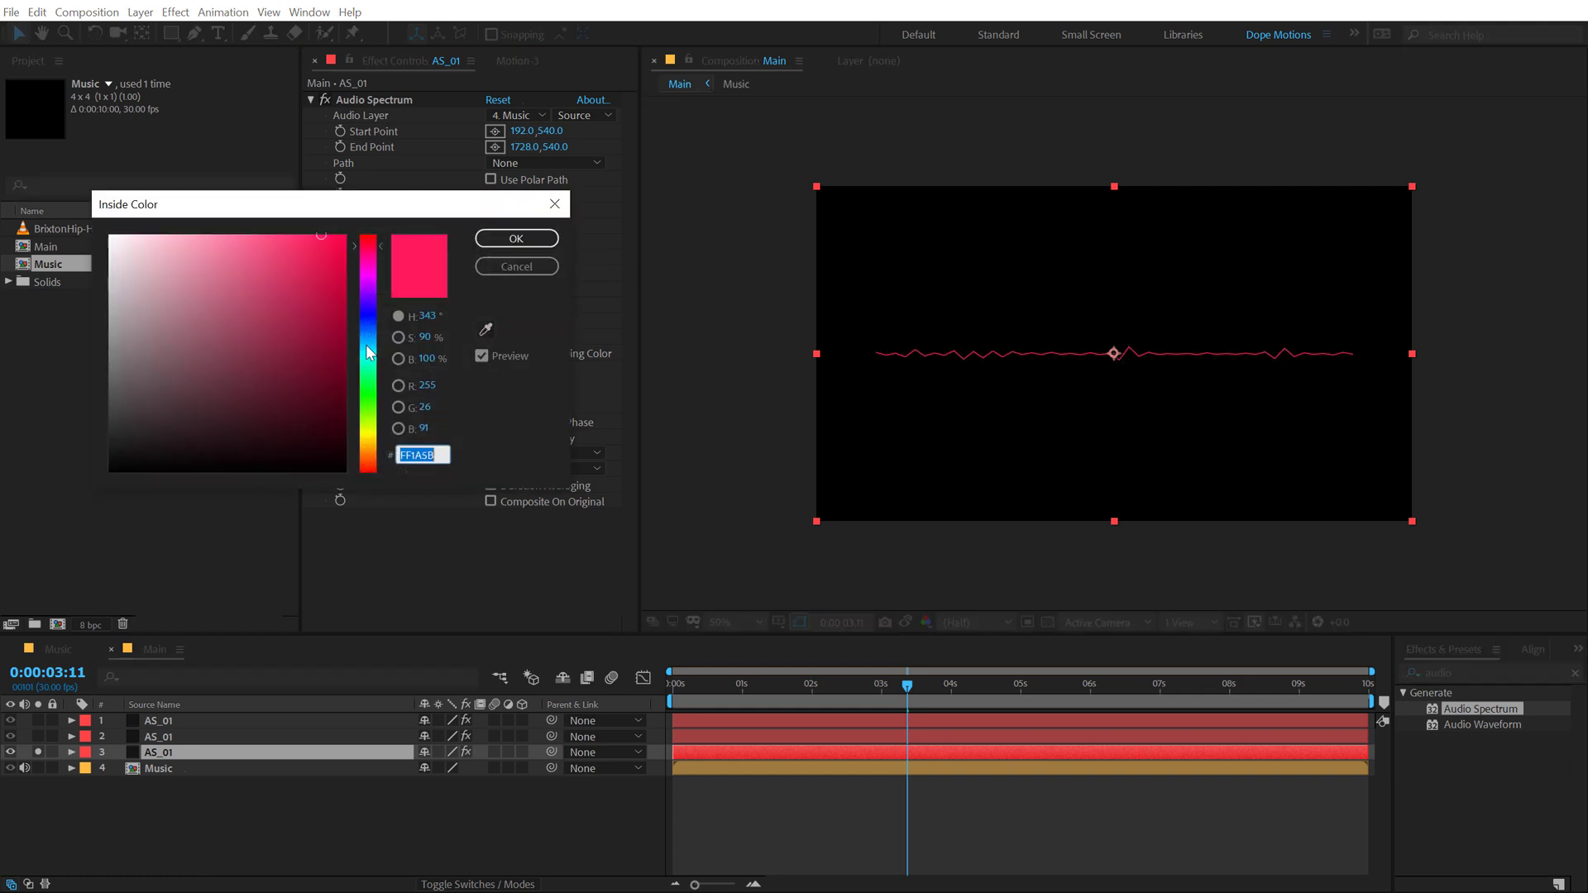
pyautogui.moveTo(369, 379); pyautogui.dragTo(374, 431)
pyautogui.click(514, 239)
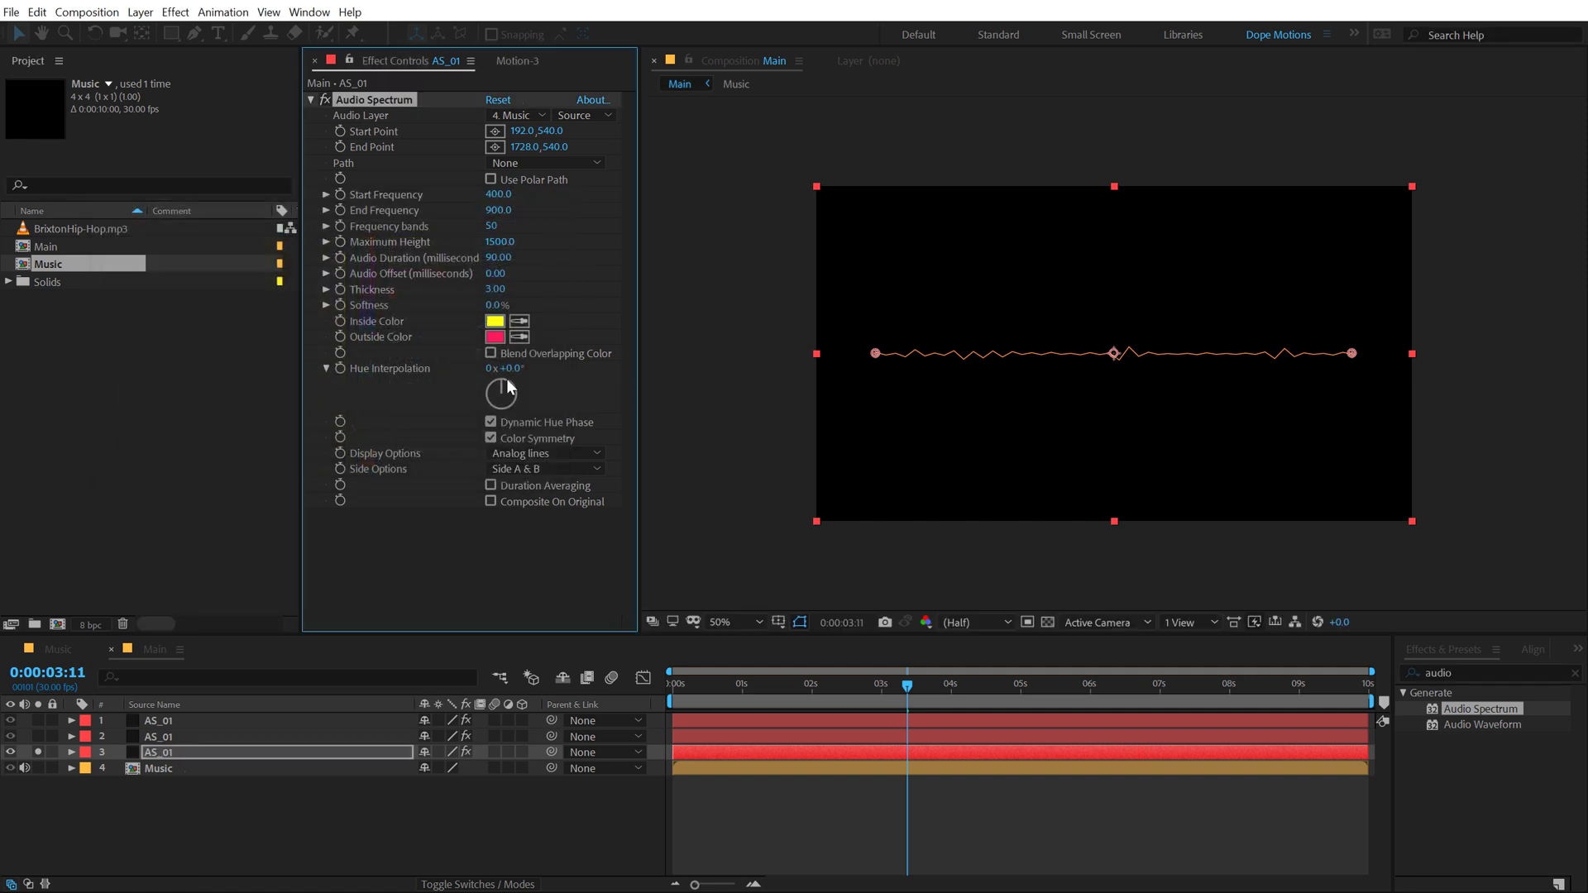
pyautogui.click(502, 317)
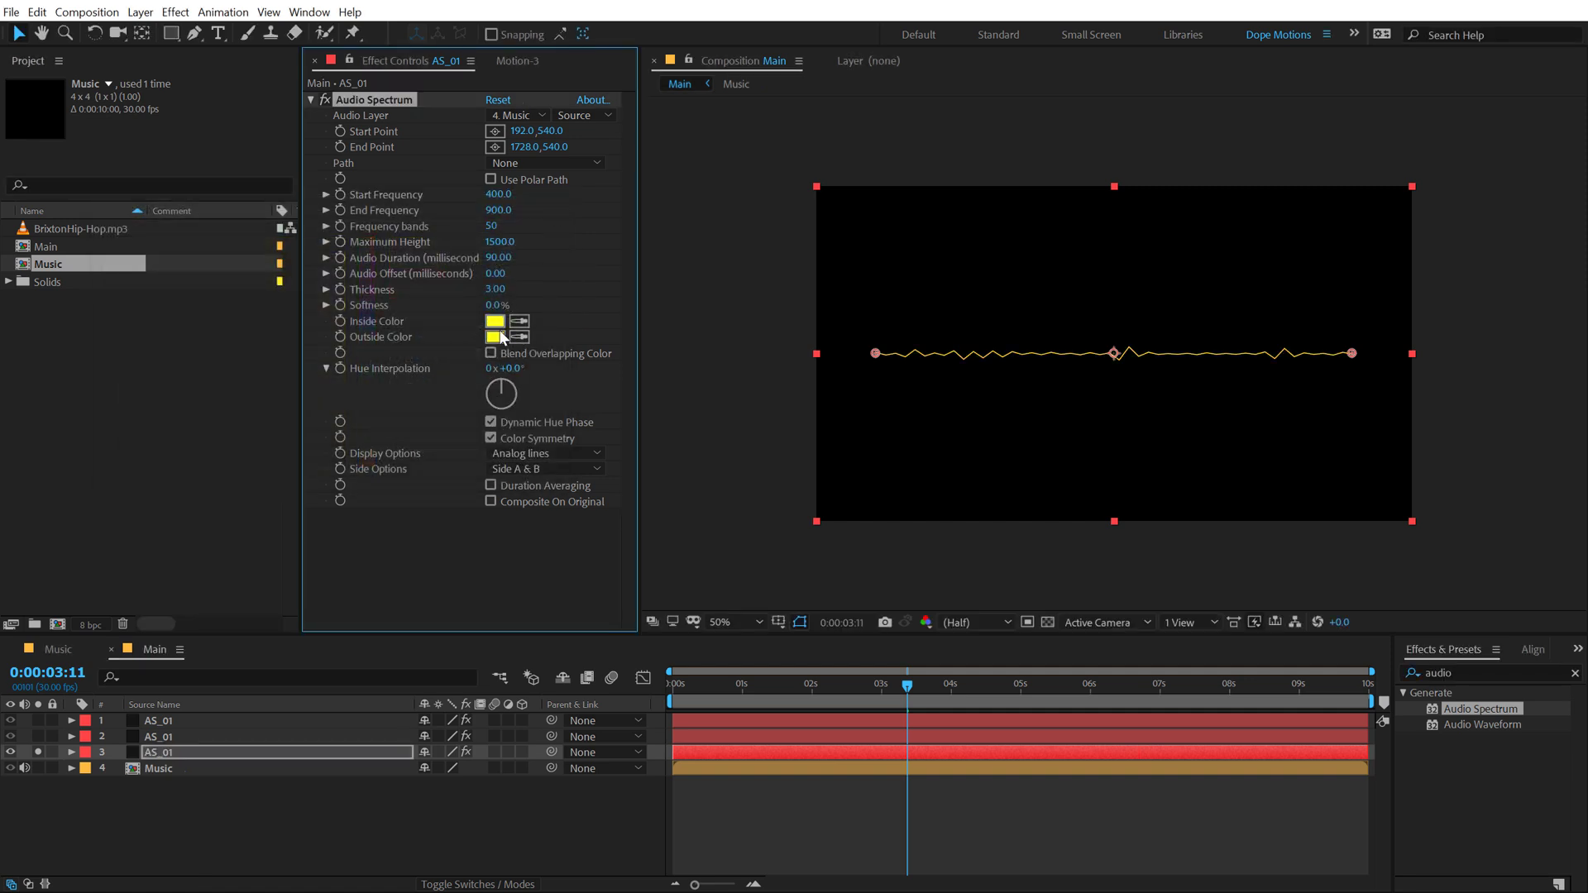
# Draw the yellow spectrum as digital bars with more frequency bands
pyautogui.click(521, 454)
pyautogui.click(523, 473)
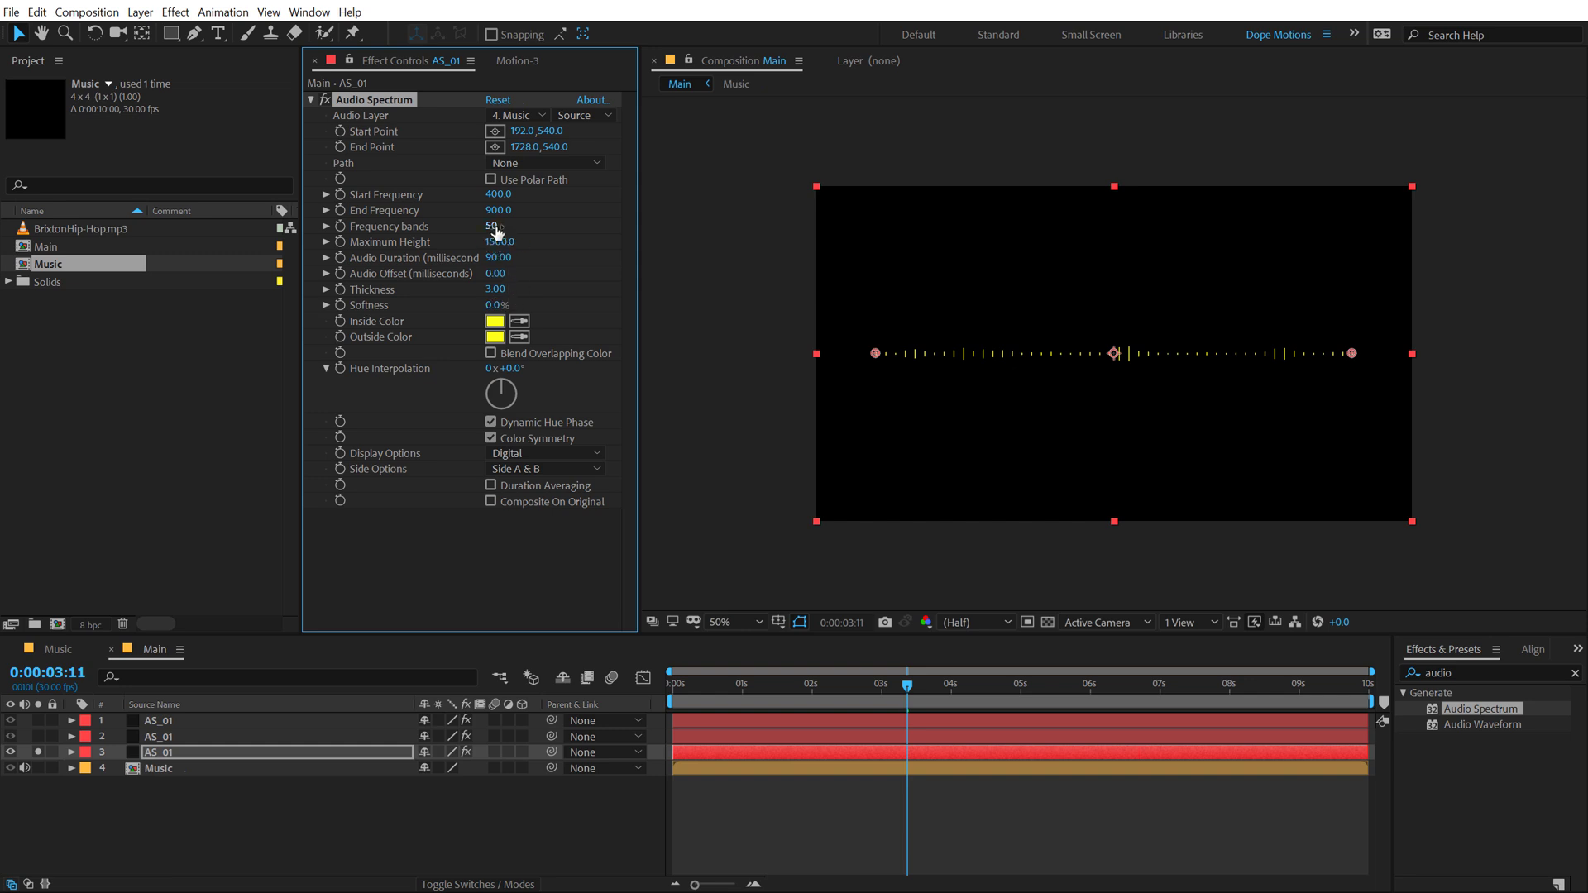
pyautogui.moveTo(495, 227); pyautogui.dragTo(632, 224)
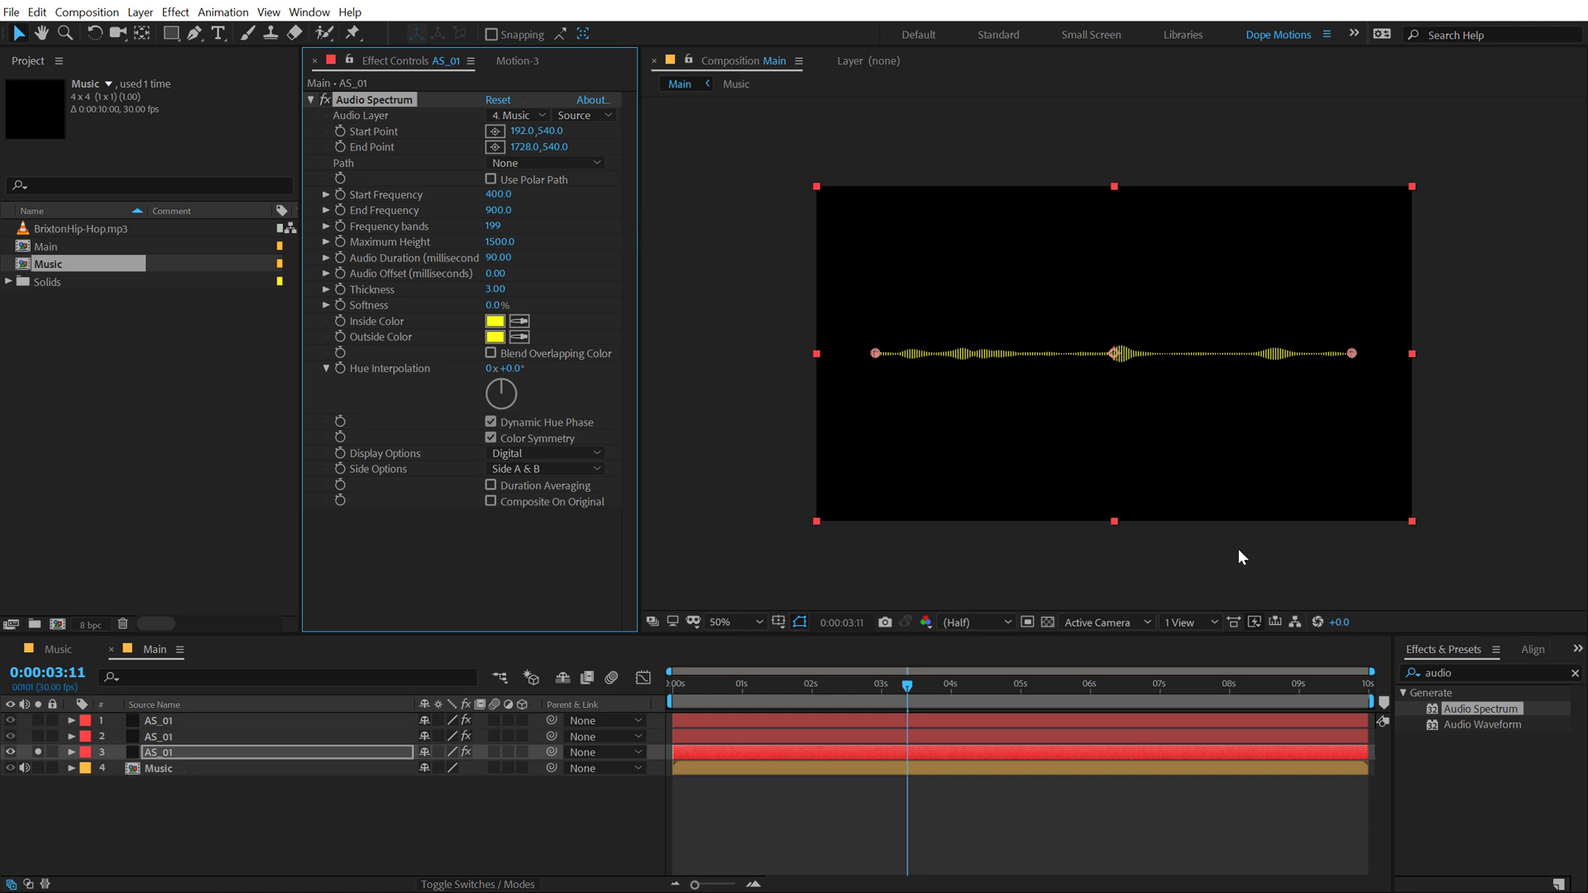
pyautogui.moveTo(938, 684)
pyautogui.mouseDown()
pyautogui.moveTo(985, 685)
pyautogui.moveTo(901, 687)
pyautogui.moveTo(979, 685)
pyautogui.moveTo(937, 684)
pyautogui.mouseUp()
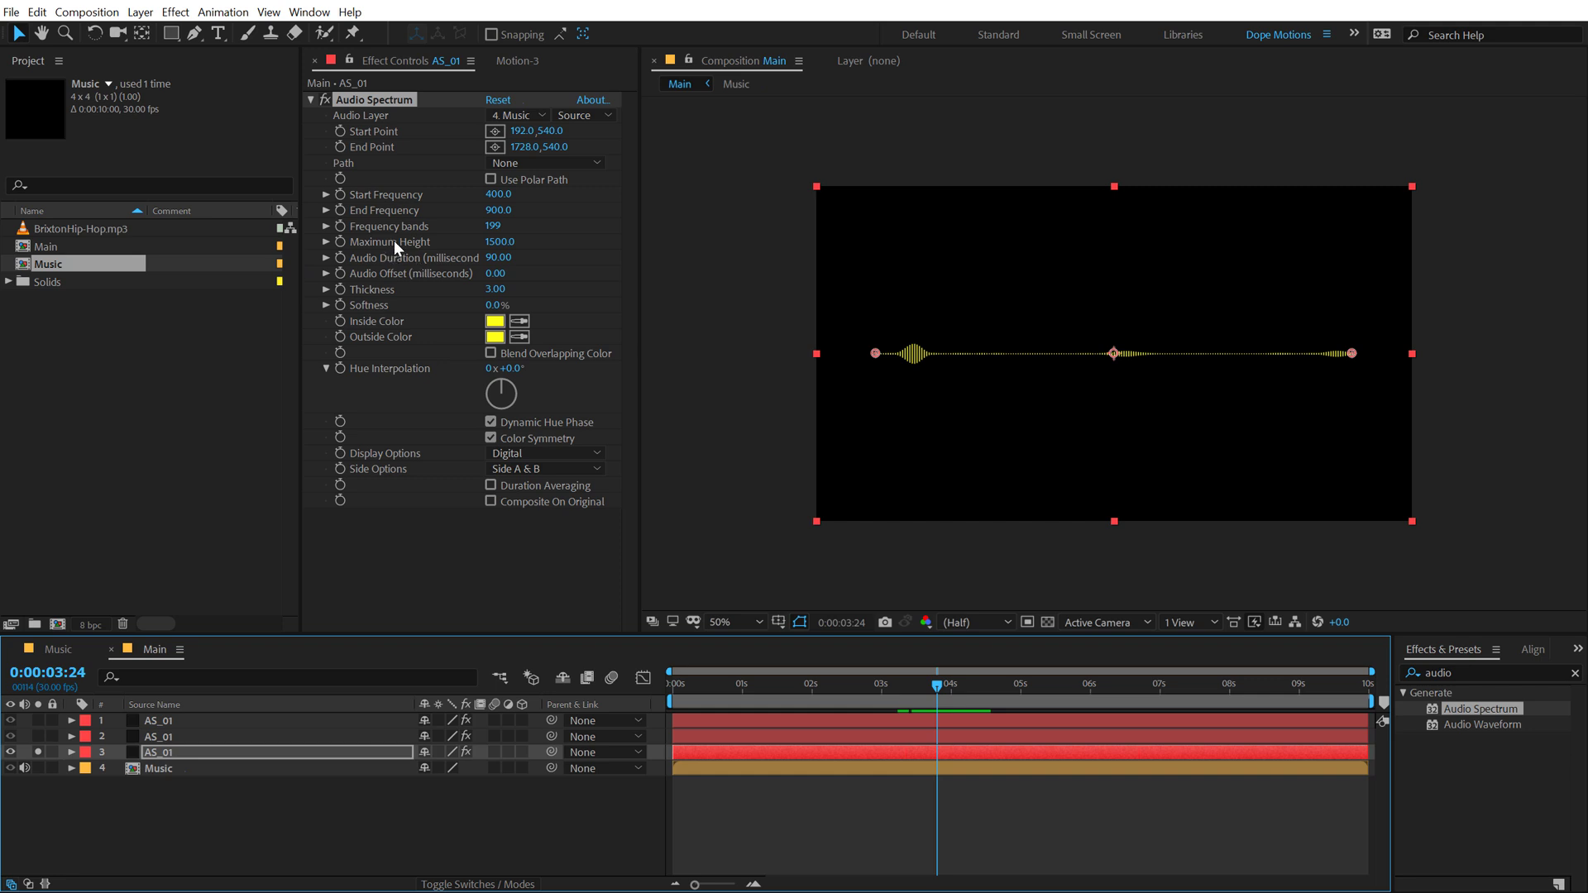
# Set Maximum Height to 1800 and unsolo the layer to view all spectra together
pyautogui.click(502, 242)
pyautogui.write('1')
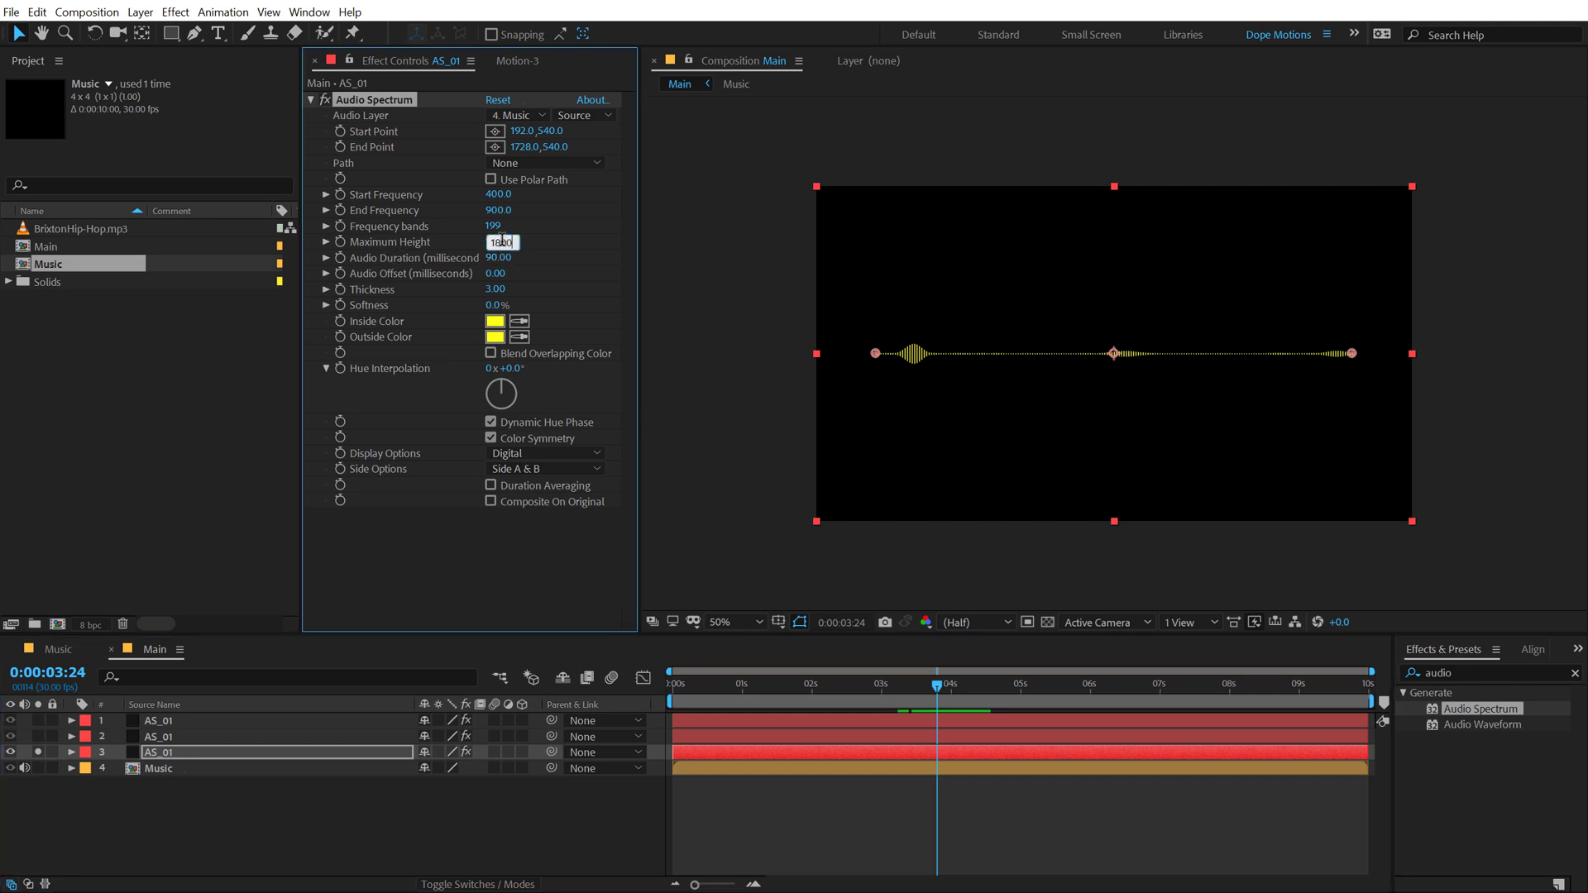
pyautogui.write('800')
pyautogui.click(577, 279)
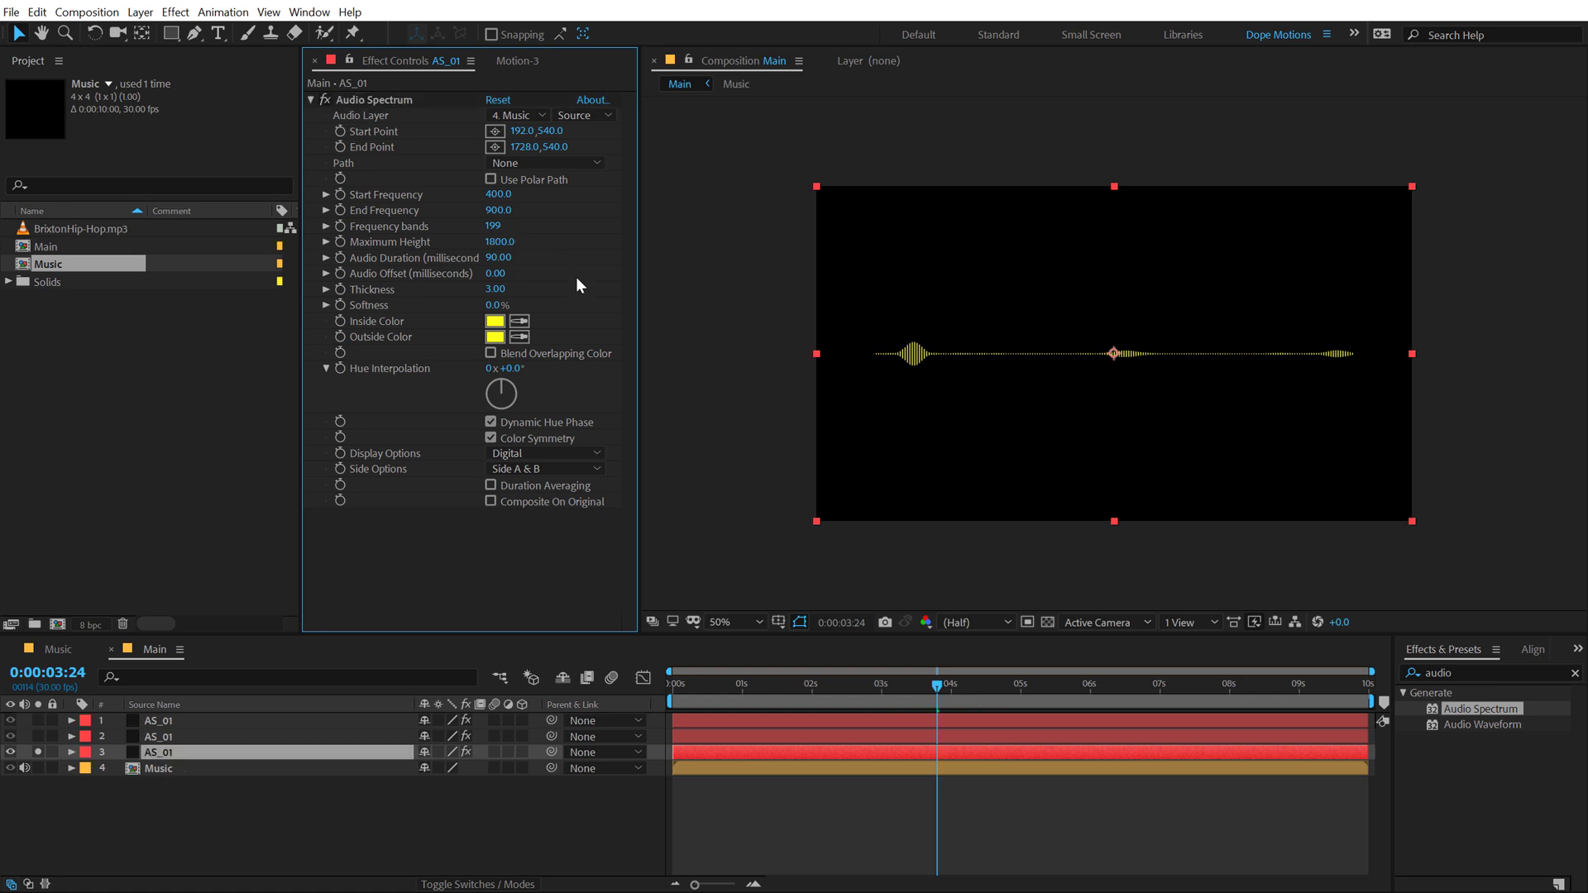
pyautogui.click(38, 752)
pyautogui.moveTo(741, 680); pyautogui.dragTo(877, 676)
# Duplicate the yellow AS_01 spectrum layer and solo the new copy
pyautogui.click(346, 793)
pyautogui.click(162, 753)
pyautogui.hotkey('ctrl', 'd')
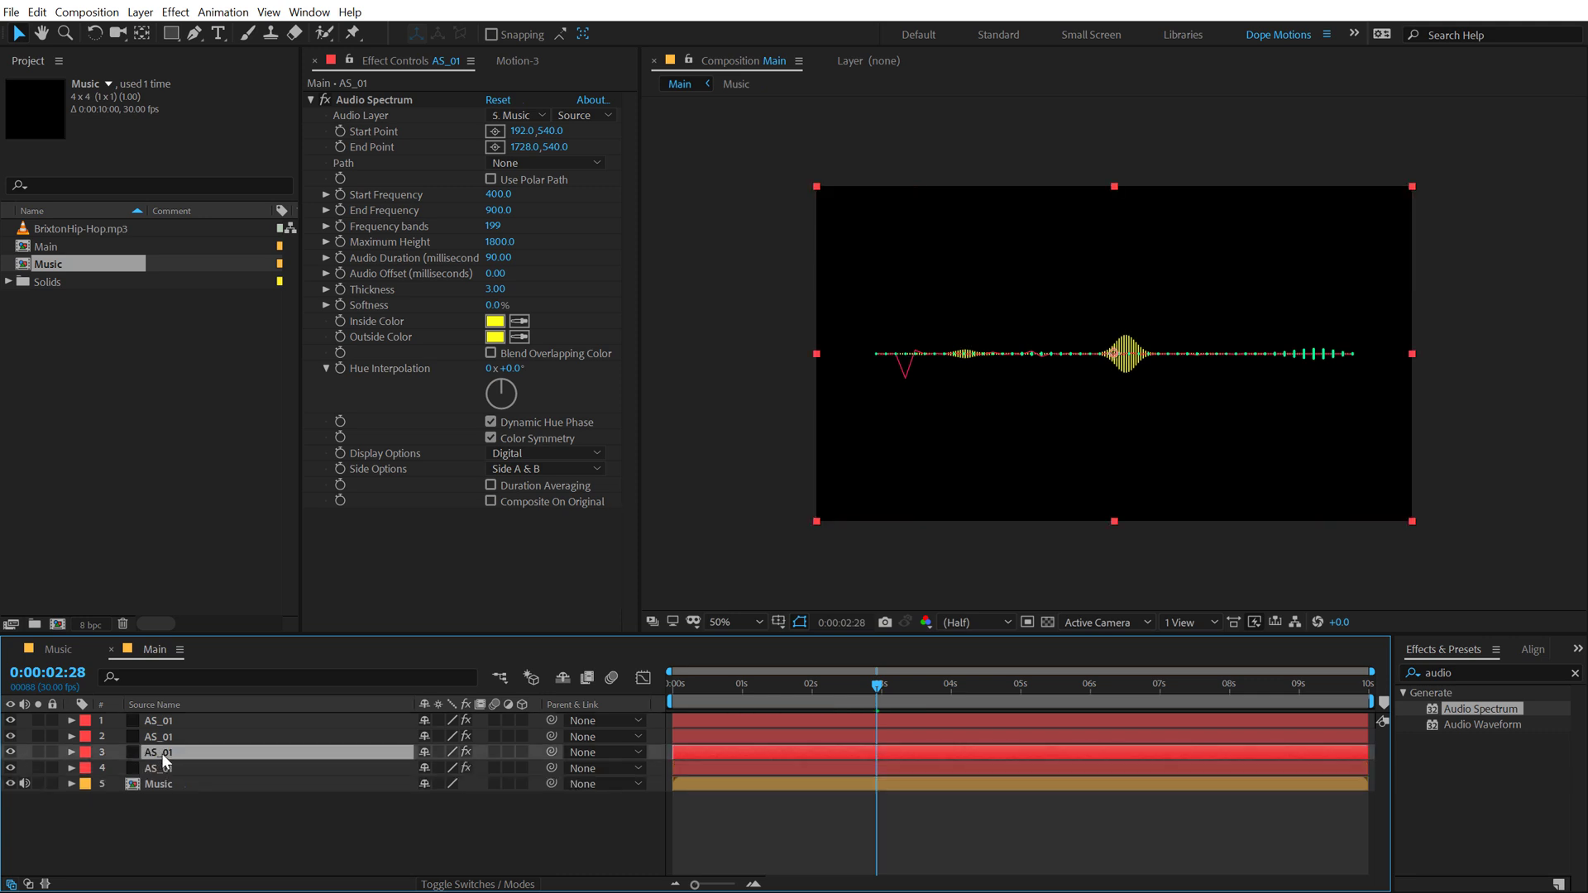
pyautogui.click(141, 763)
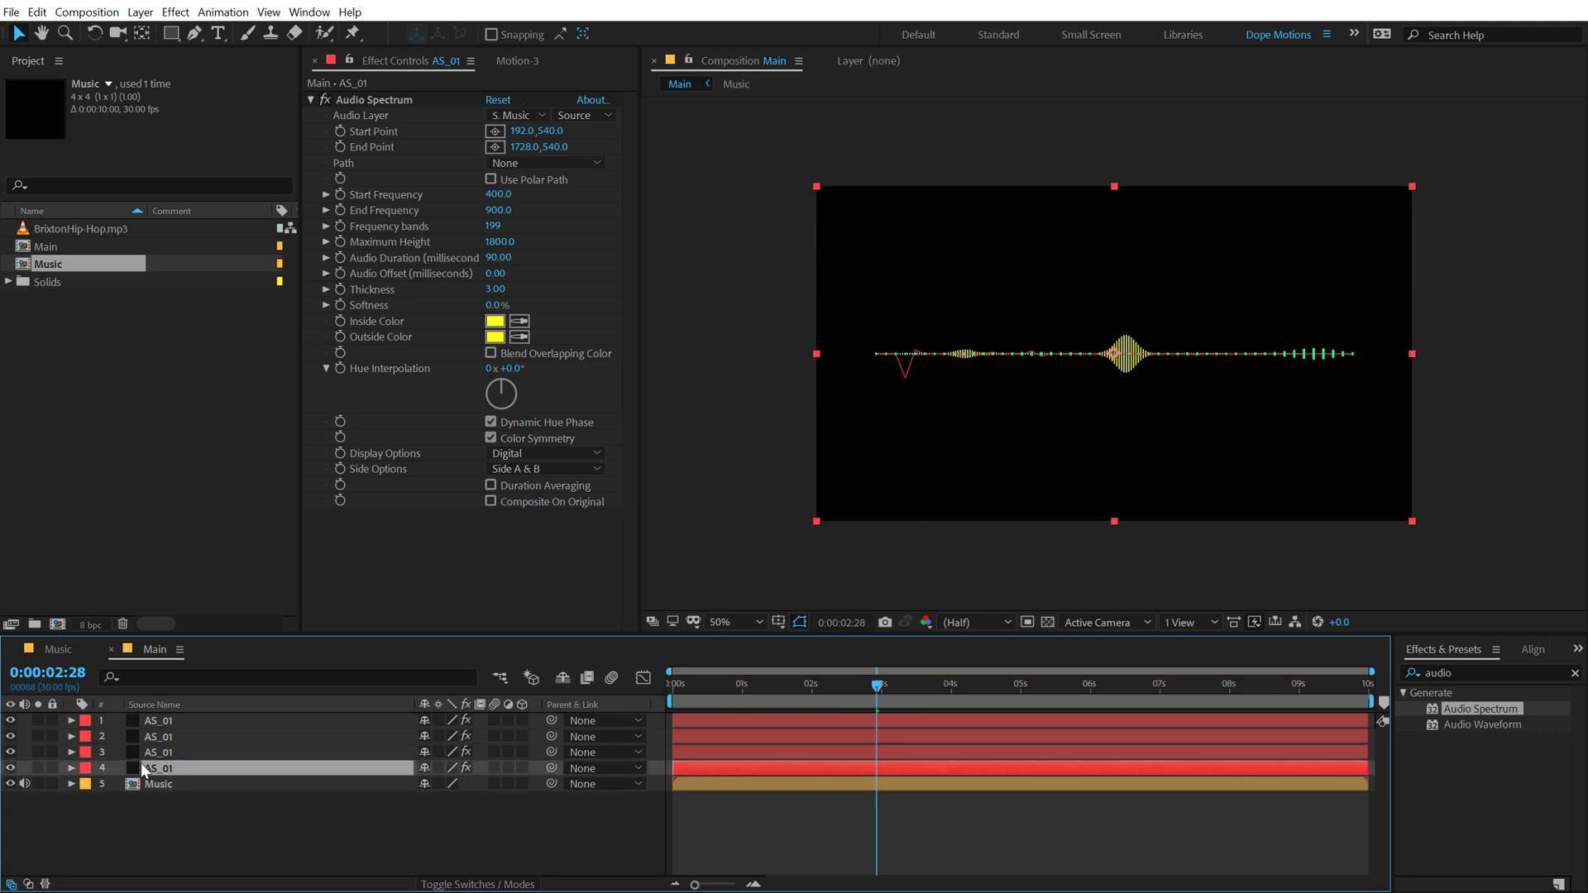
pyautogui.click(39, 767)
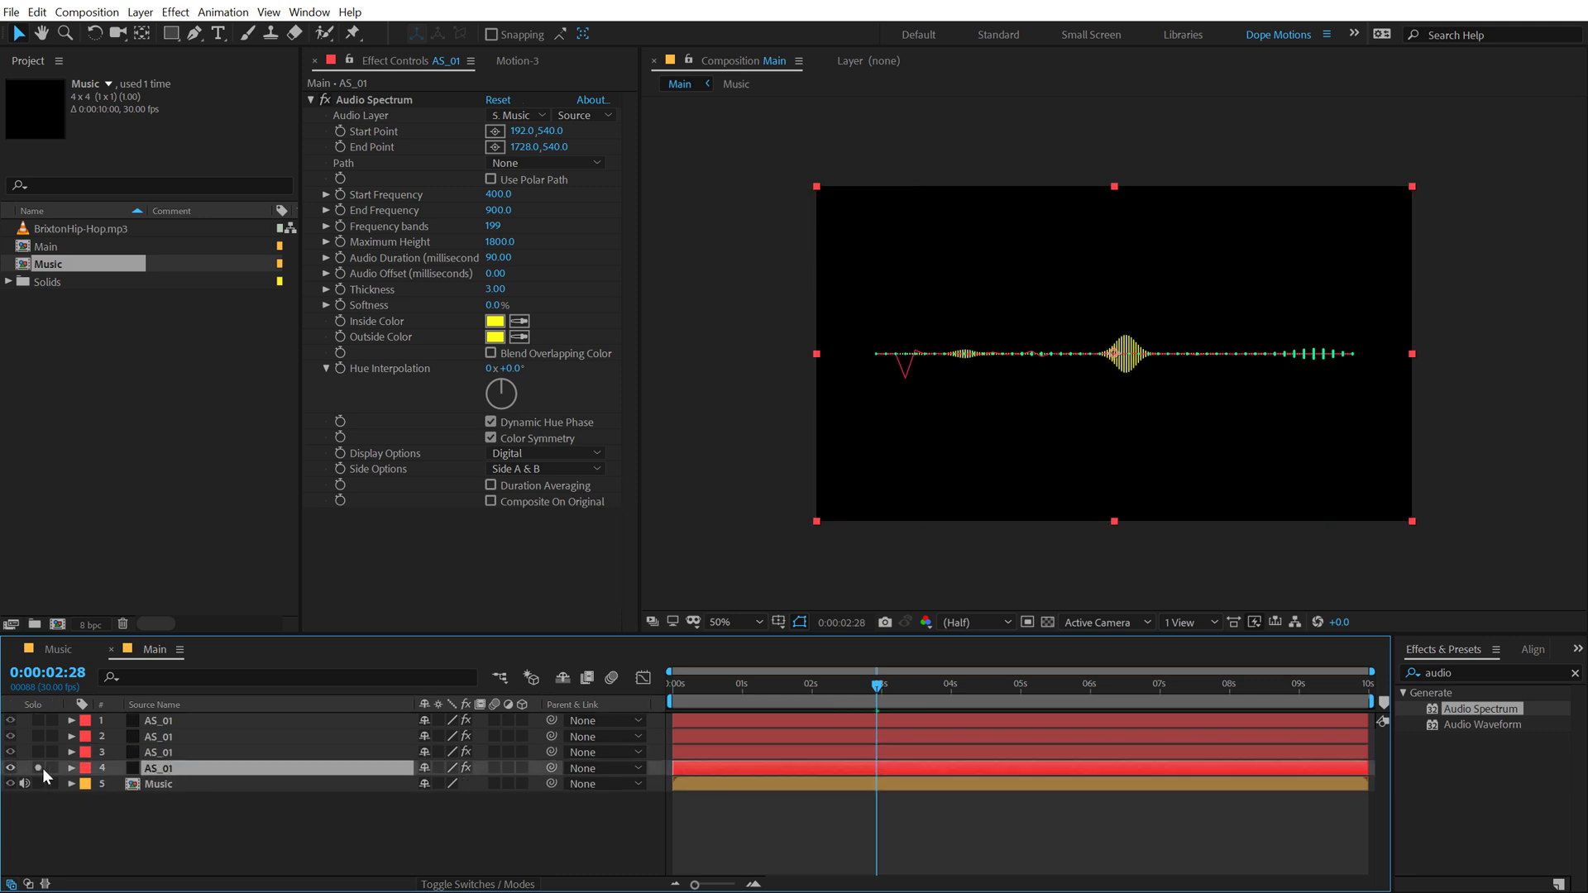
# Set the copy's End Frequency to 2000 and Frequency bands to 35
pyautogui.click(500, 211)
pyautogui.write('2000')
pyautogui.press('Return')
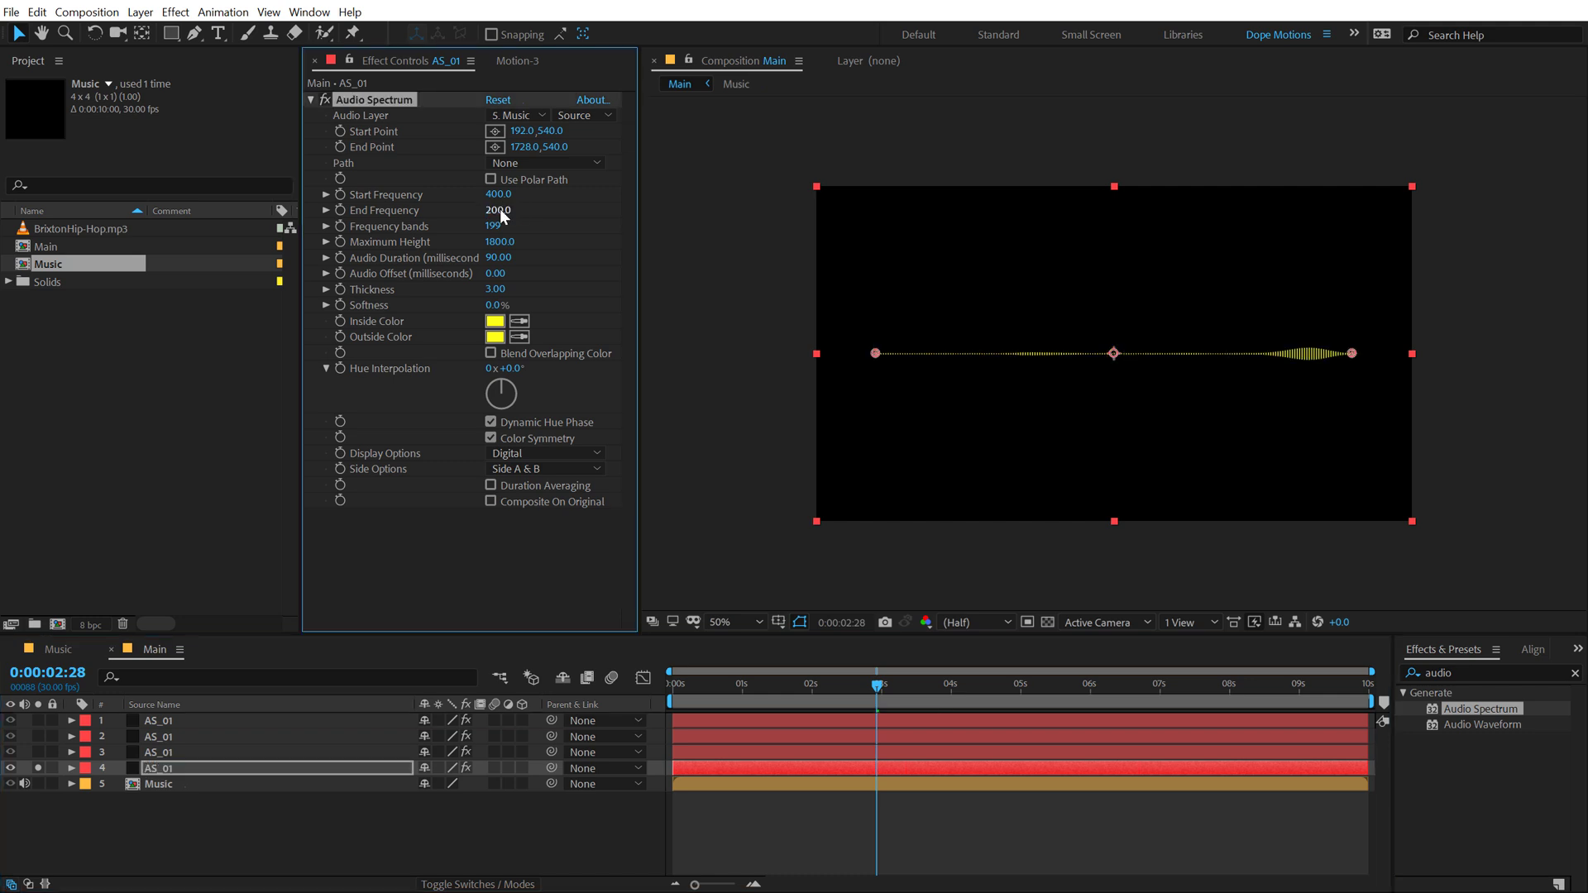
pyautogui.click(497, 226)
pyautogui.write('35')
pyautogui.press('Return')
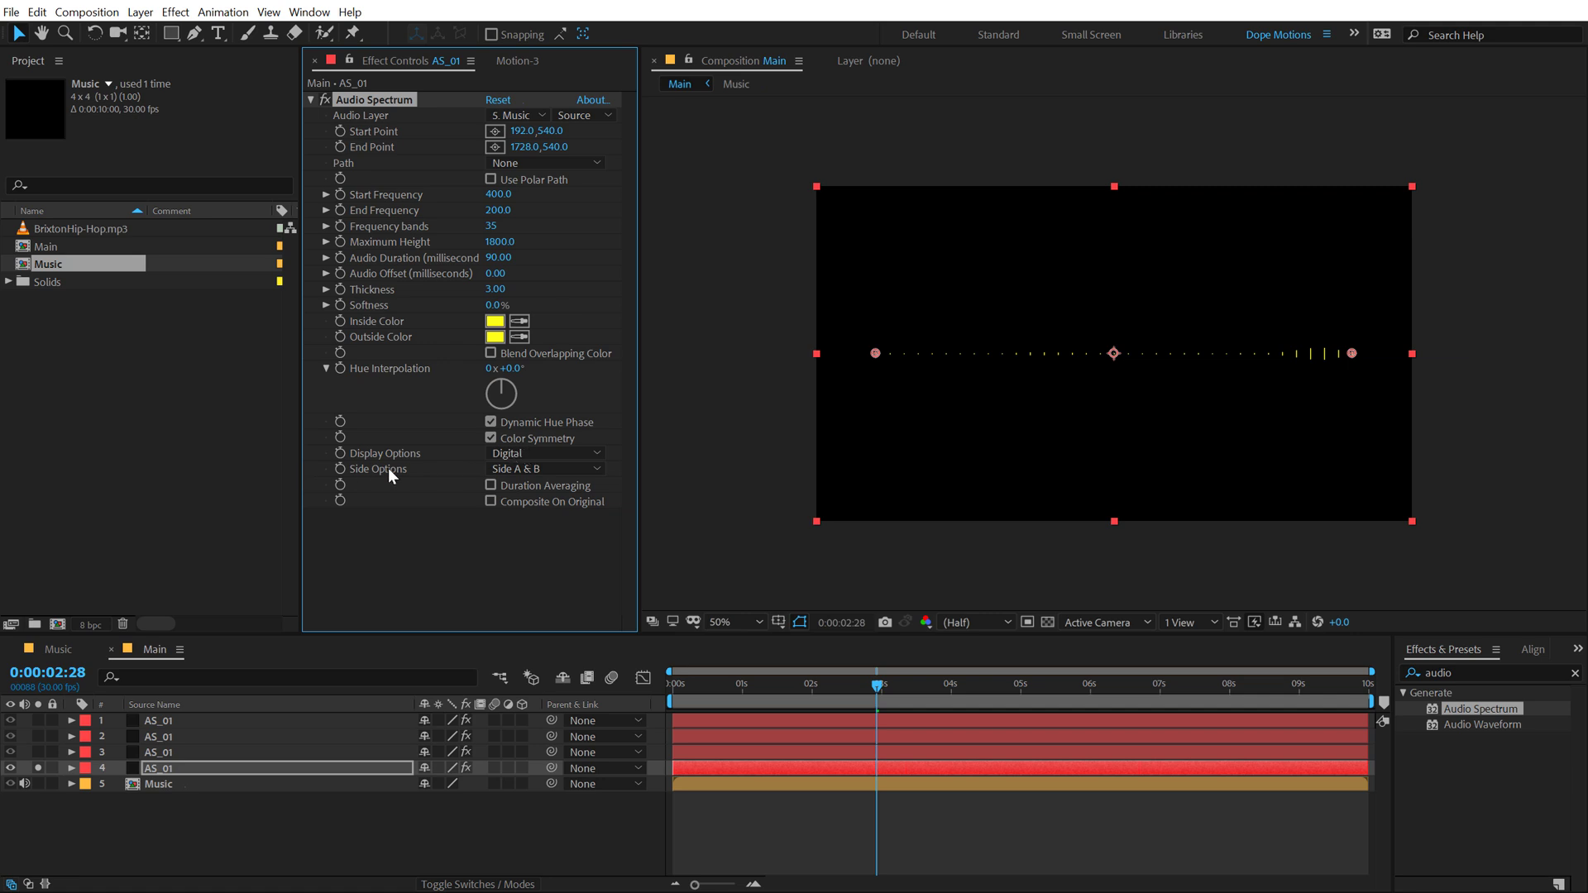
pyautogui.click(522, 454)
# Switch the copy to Analog dots with 40 frequency bands and 2200 maximum height
pyautogui.click(525, 512)
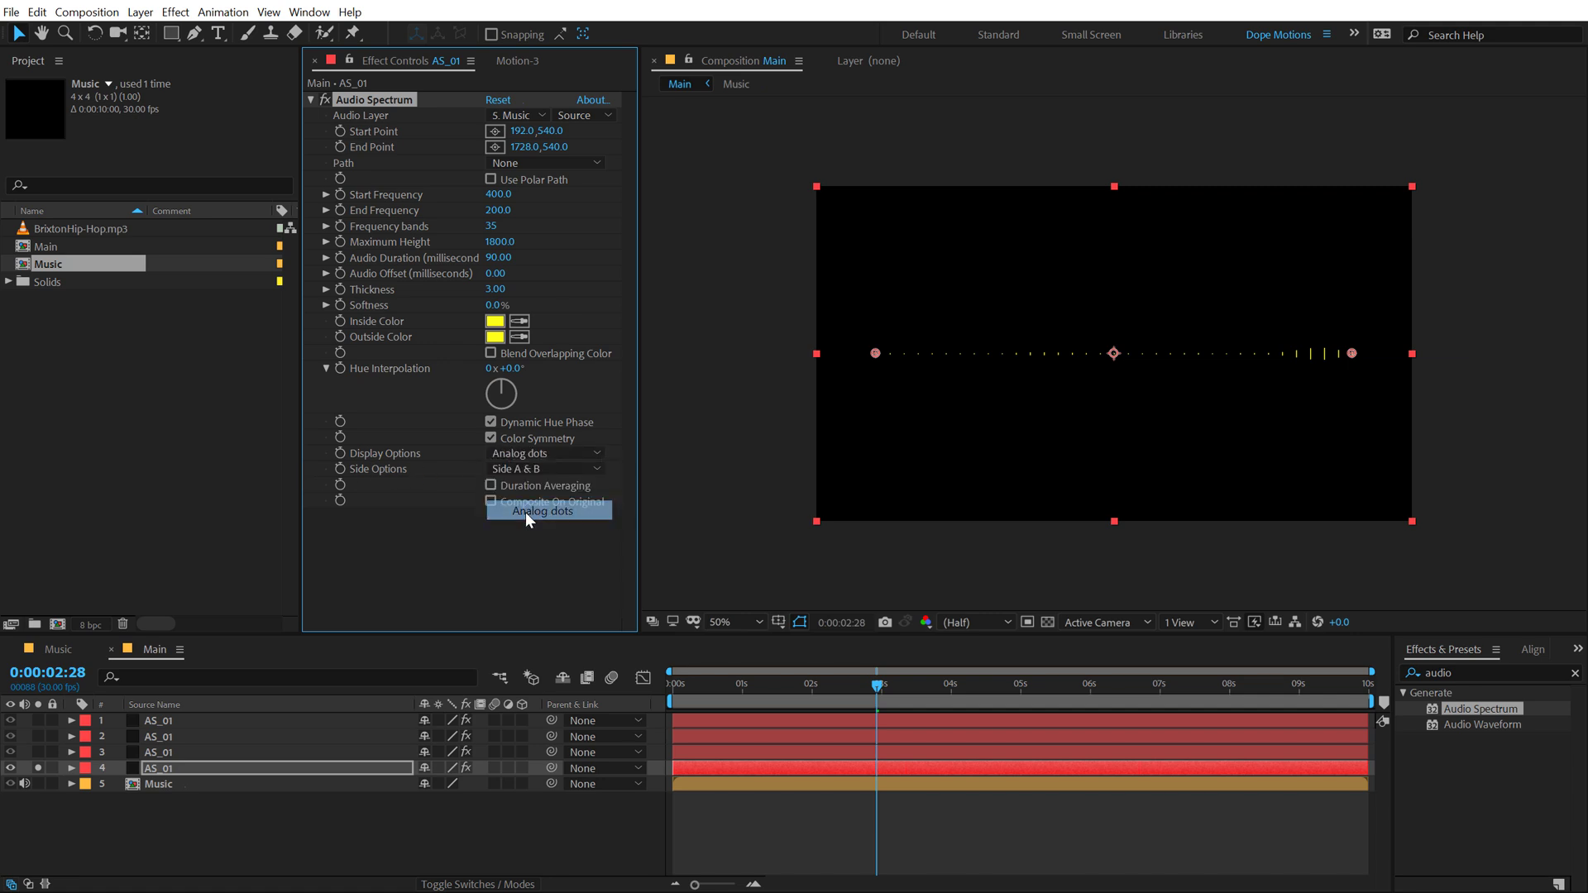
pyautogui.moveTo(815, 699); pyautogui.dragTo(896, 668)
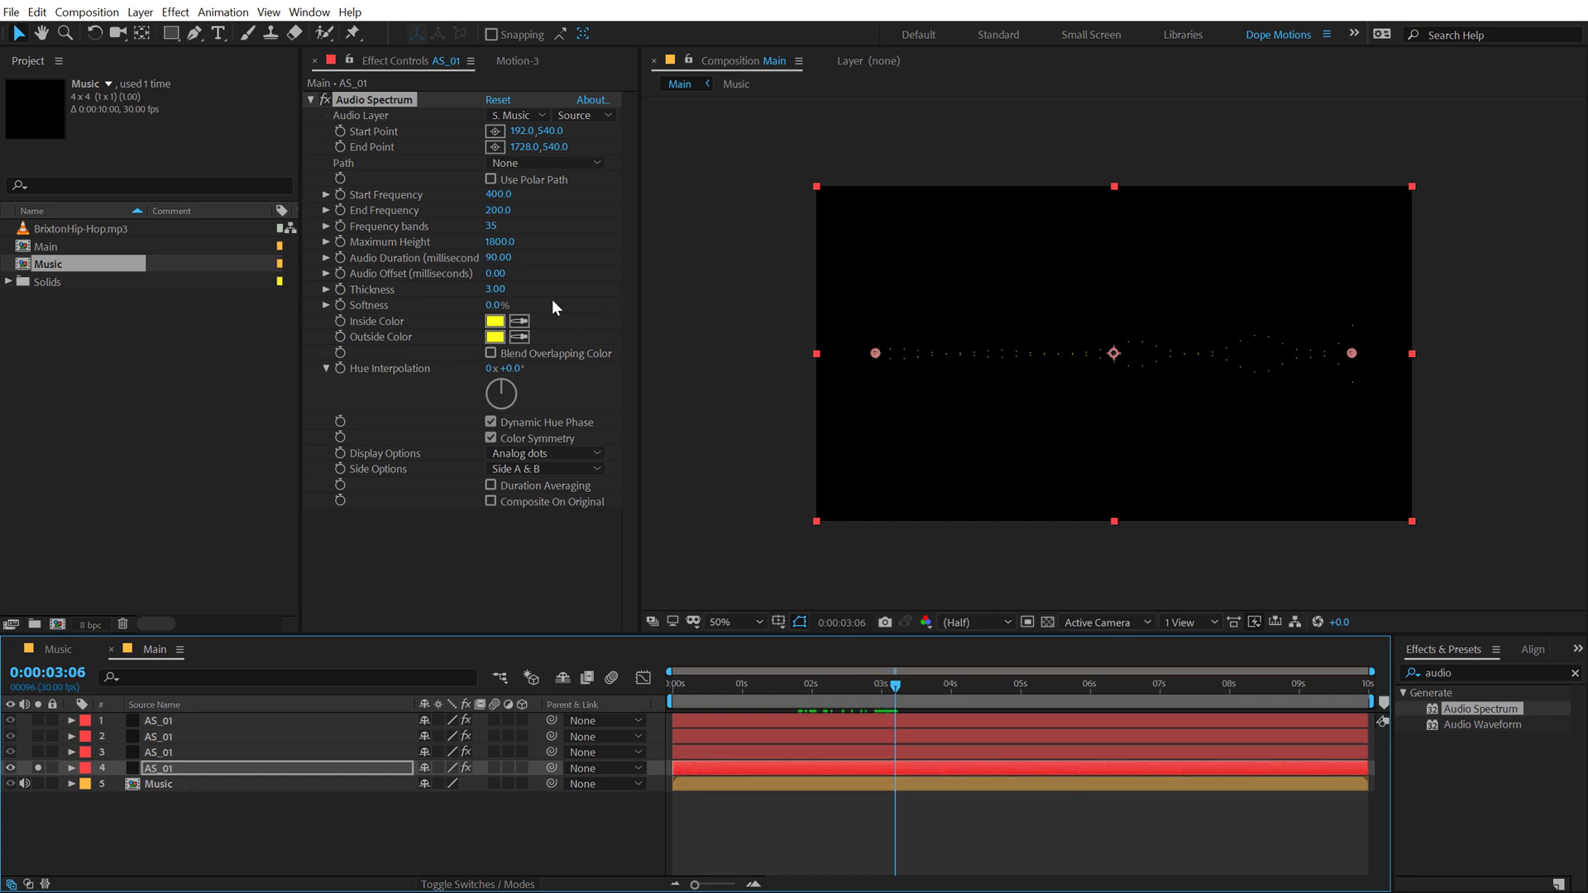
pyautogui.moveTo(492, 232); pyautogui.dragTo(492, 226)
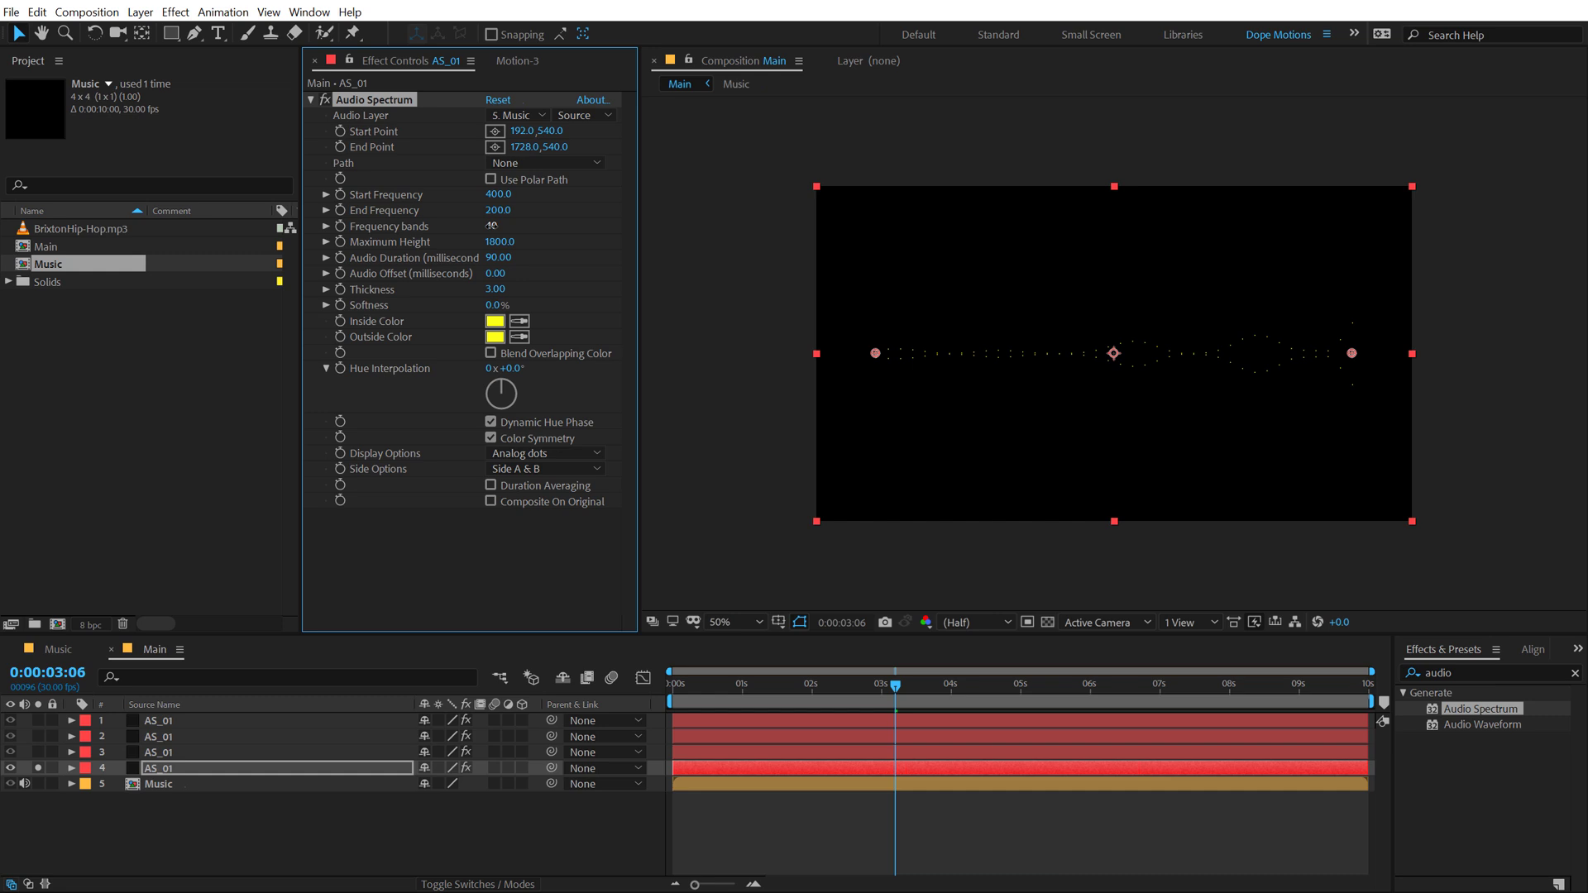
pyautogui.click(503, 244)
pyautogui.write('2200')
pyautogui.press('Return')
# Make the Inside and Outside colours white (ffffff), then unsolo the layer
pyautogui.click(495, 321)
pyautogui.write('ffffff')
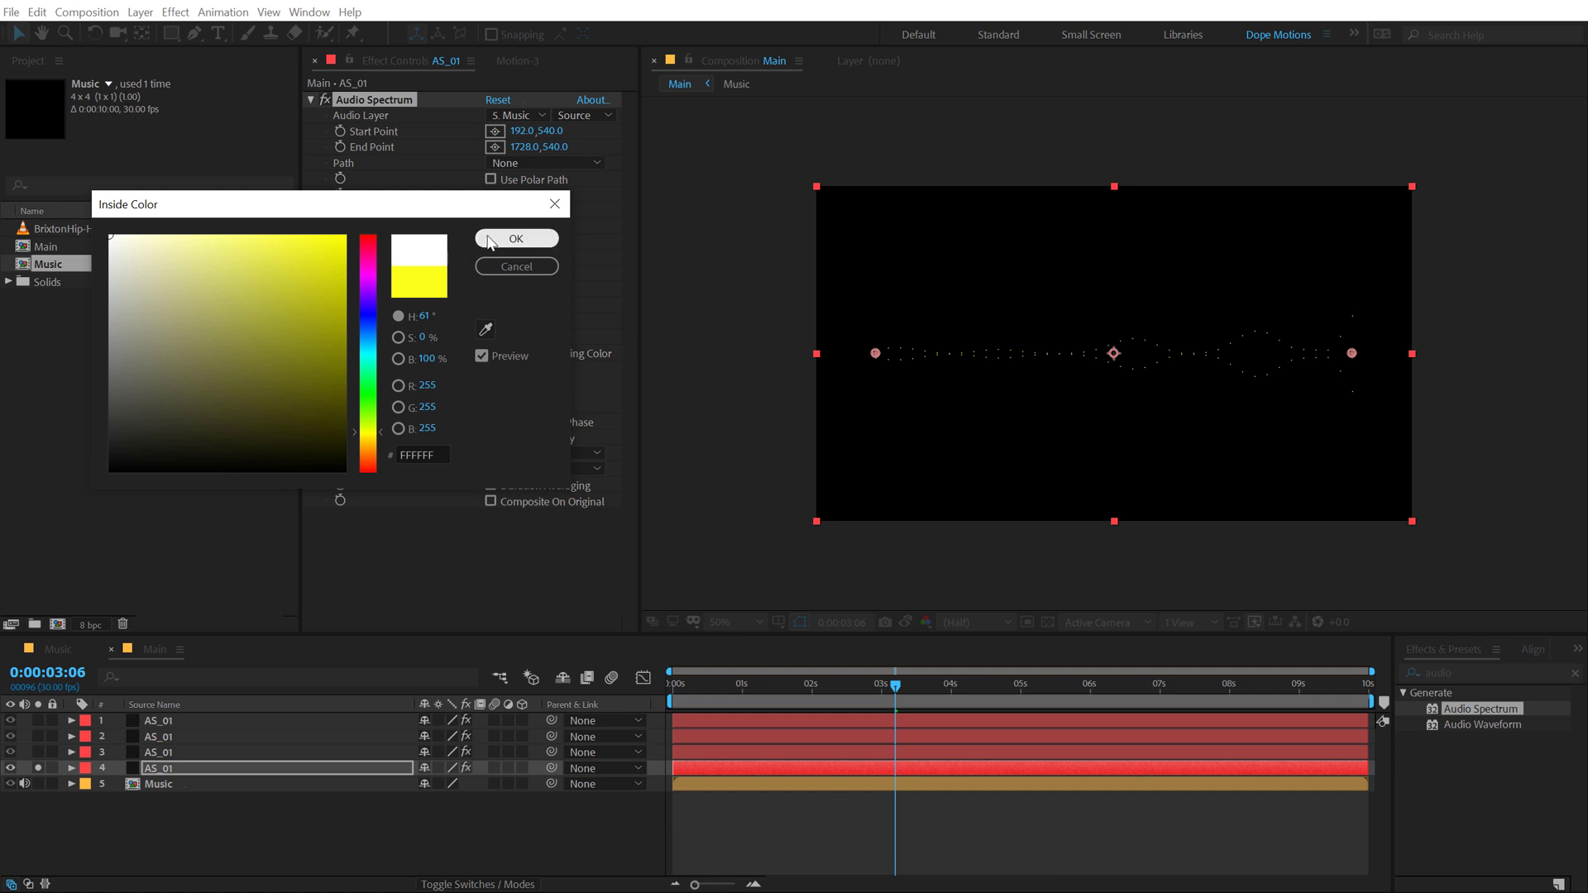
pyautogui.click(516, 239)
pyautogui.click(520, 337)
pyautogui.click(494, 321)
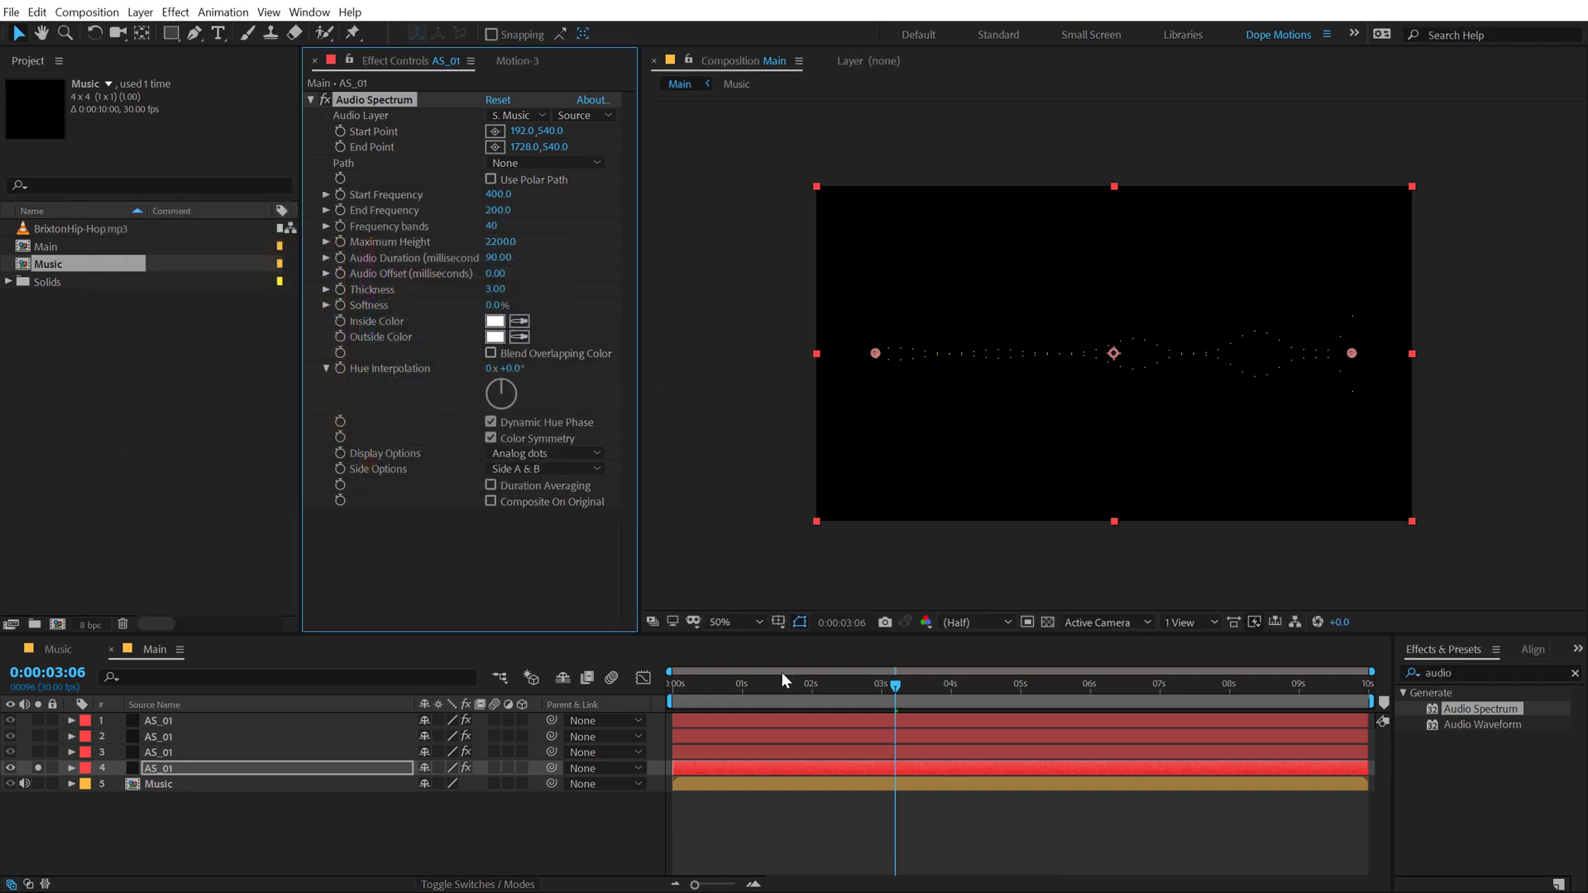
pyautogui.click(40, 768)
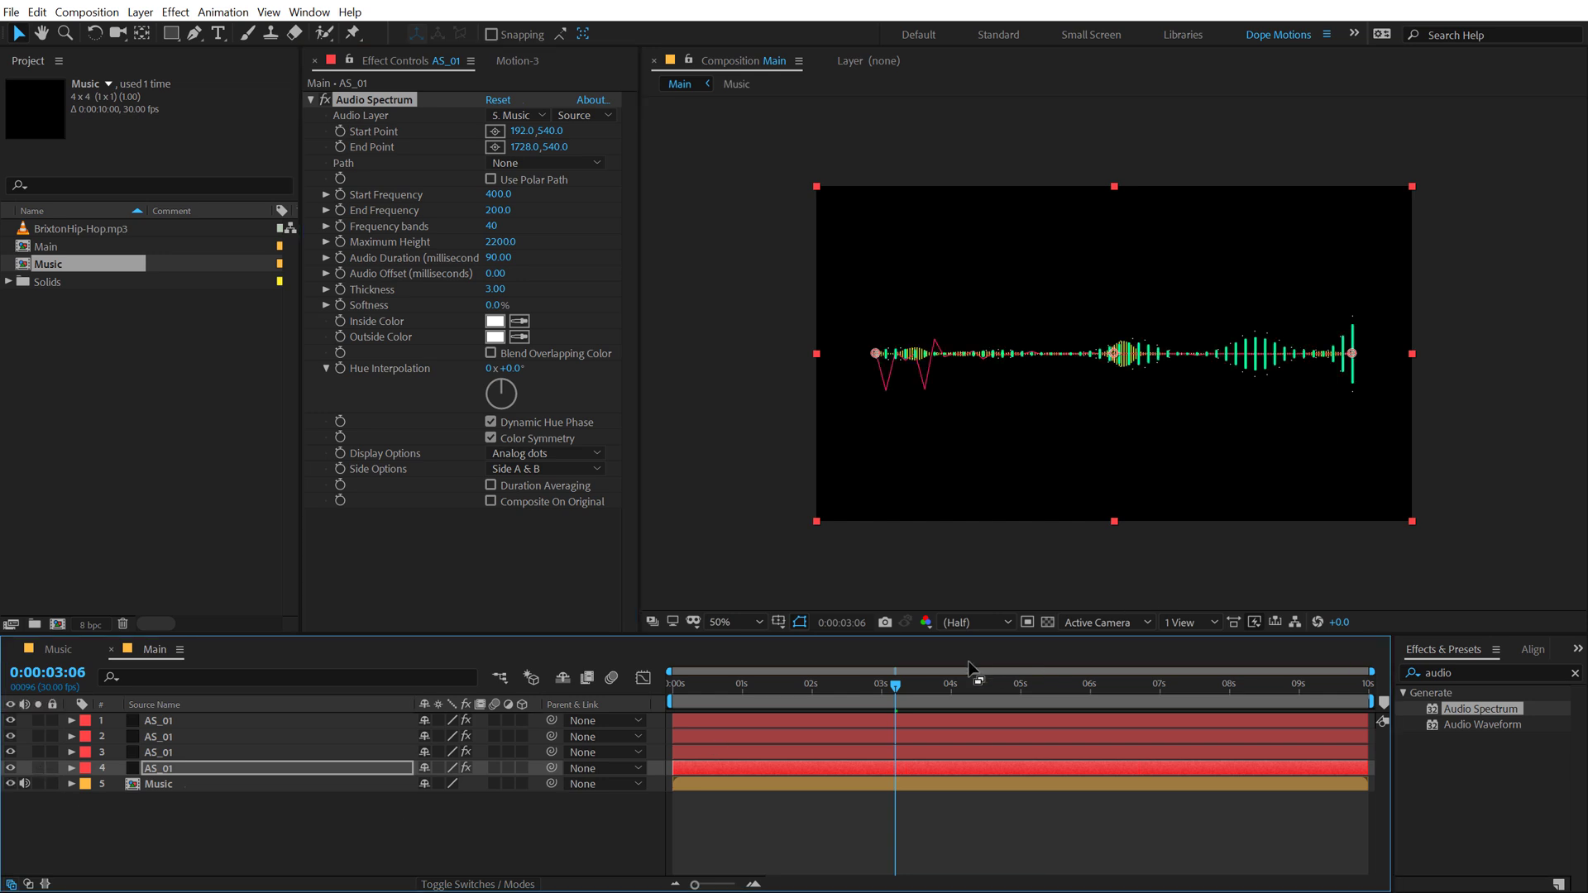
# Scrub the white dots layer's Maximum Height up to 2820
pyautogui.moveTo(869, 683)
pyautogui.mouseDown()
pyautogui.moveTo(751, 693)
pyautogui.moveTo(895, 688)
pyautogui.mouseUp()
pyautogui.moveTo(499, 242); pyautogui.dragTo(564, 254)
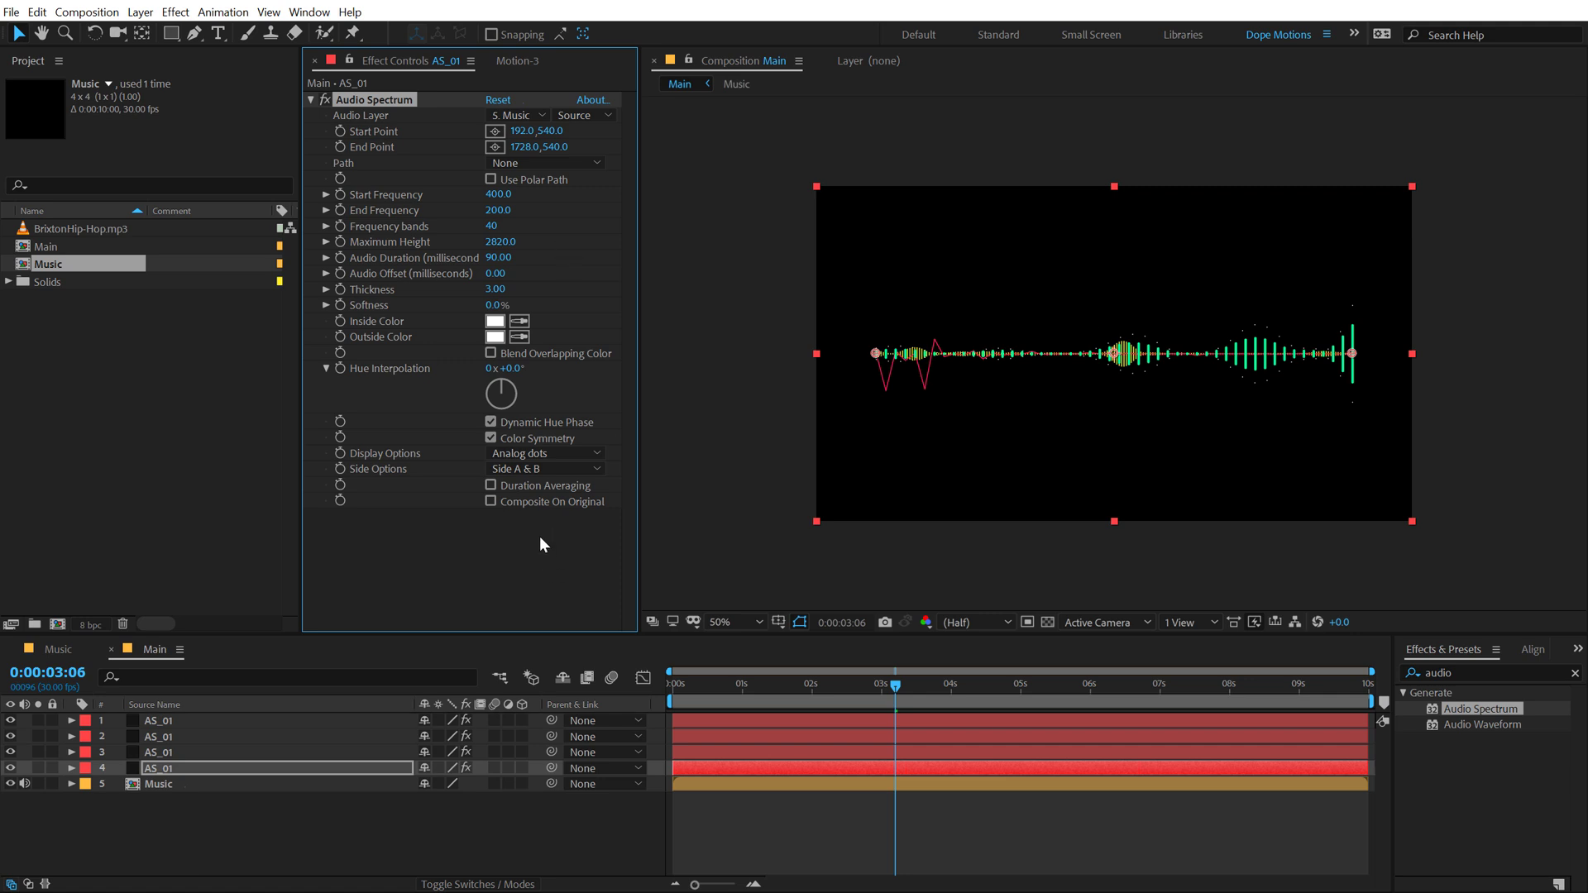
pyautogui.click(162, 767)
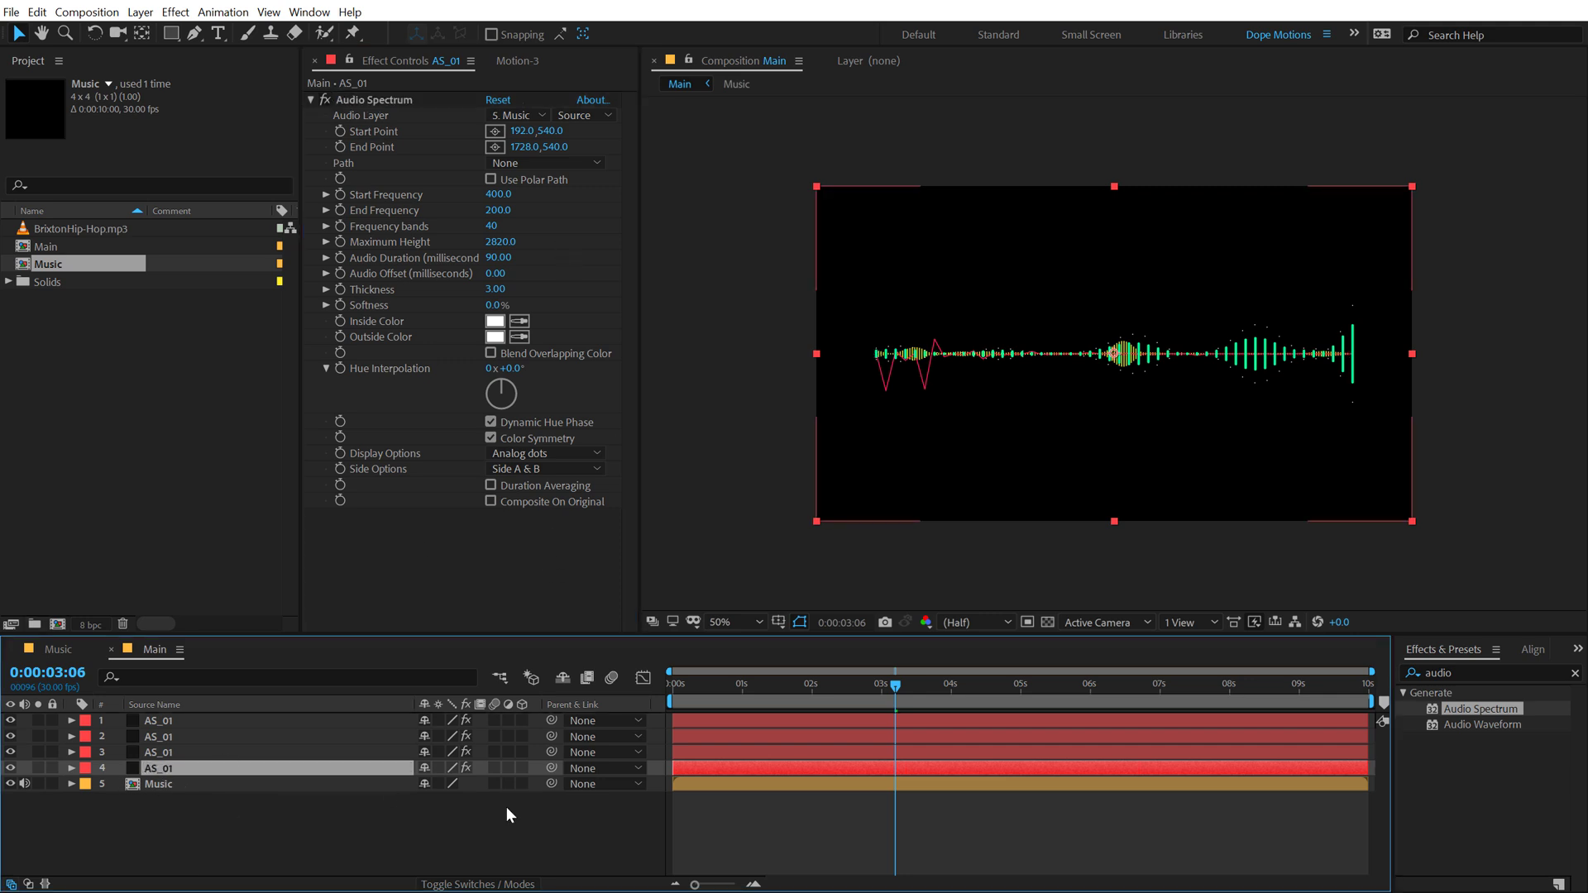
# Apply the Mirror effect to the dots layer with a 180° reflection angle
pyautogui.click(1554, 670)
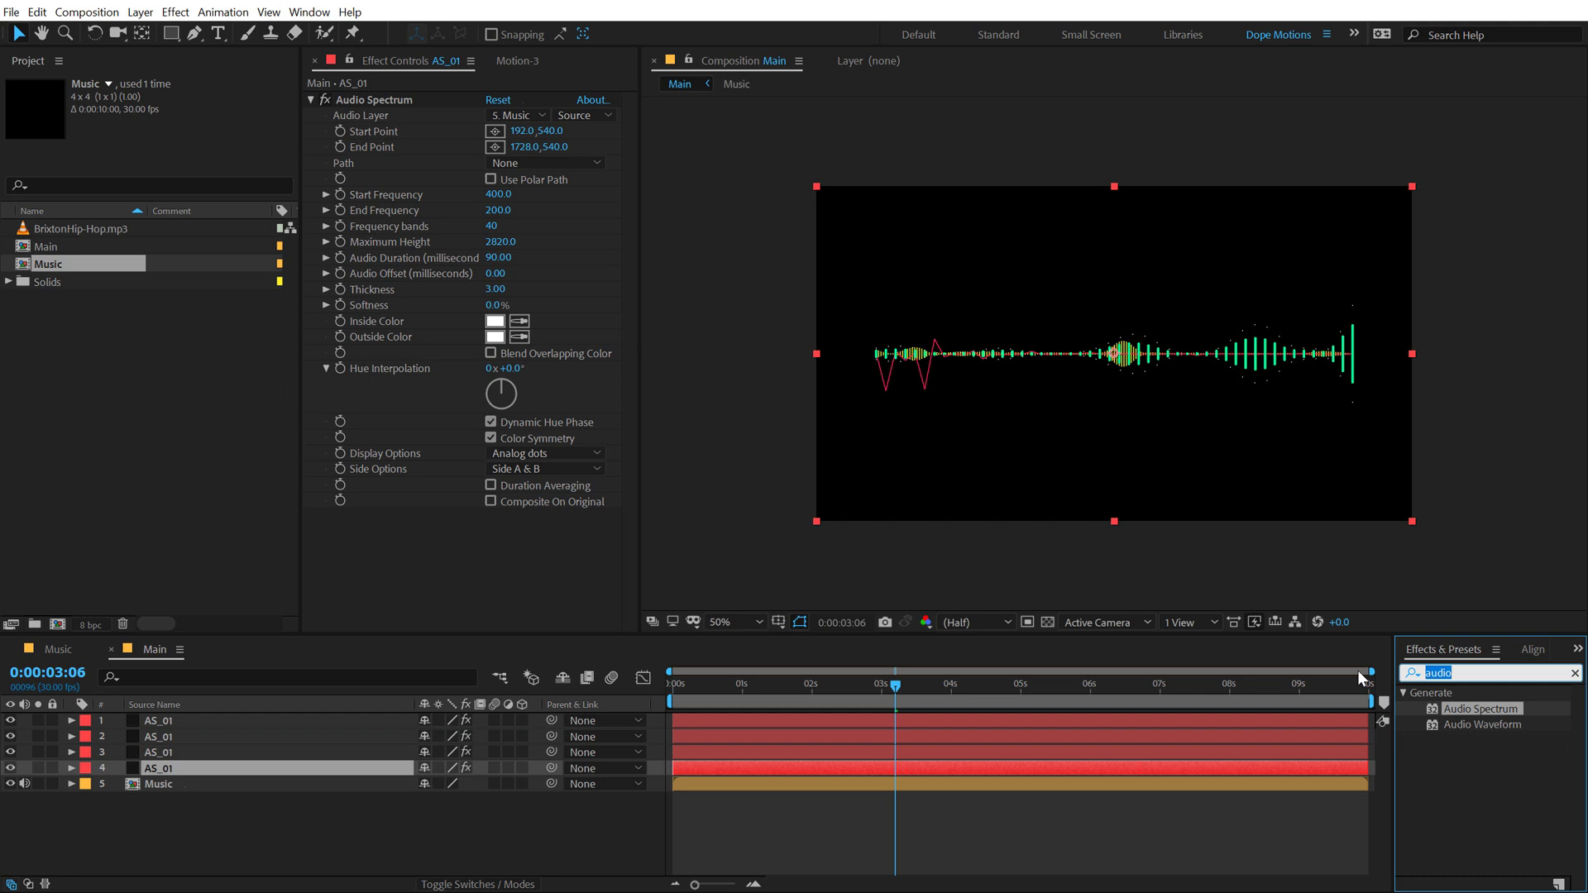
pyautogui.write('mirr')
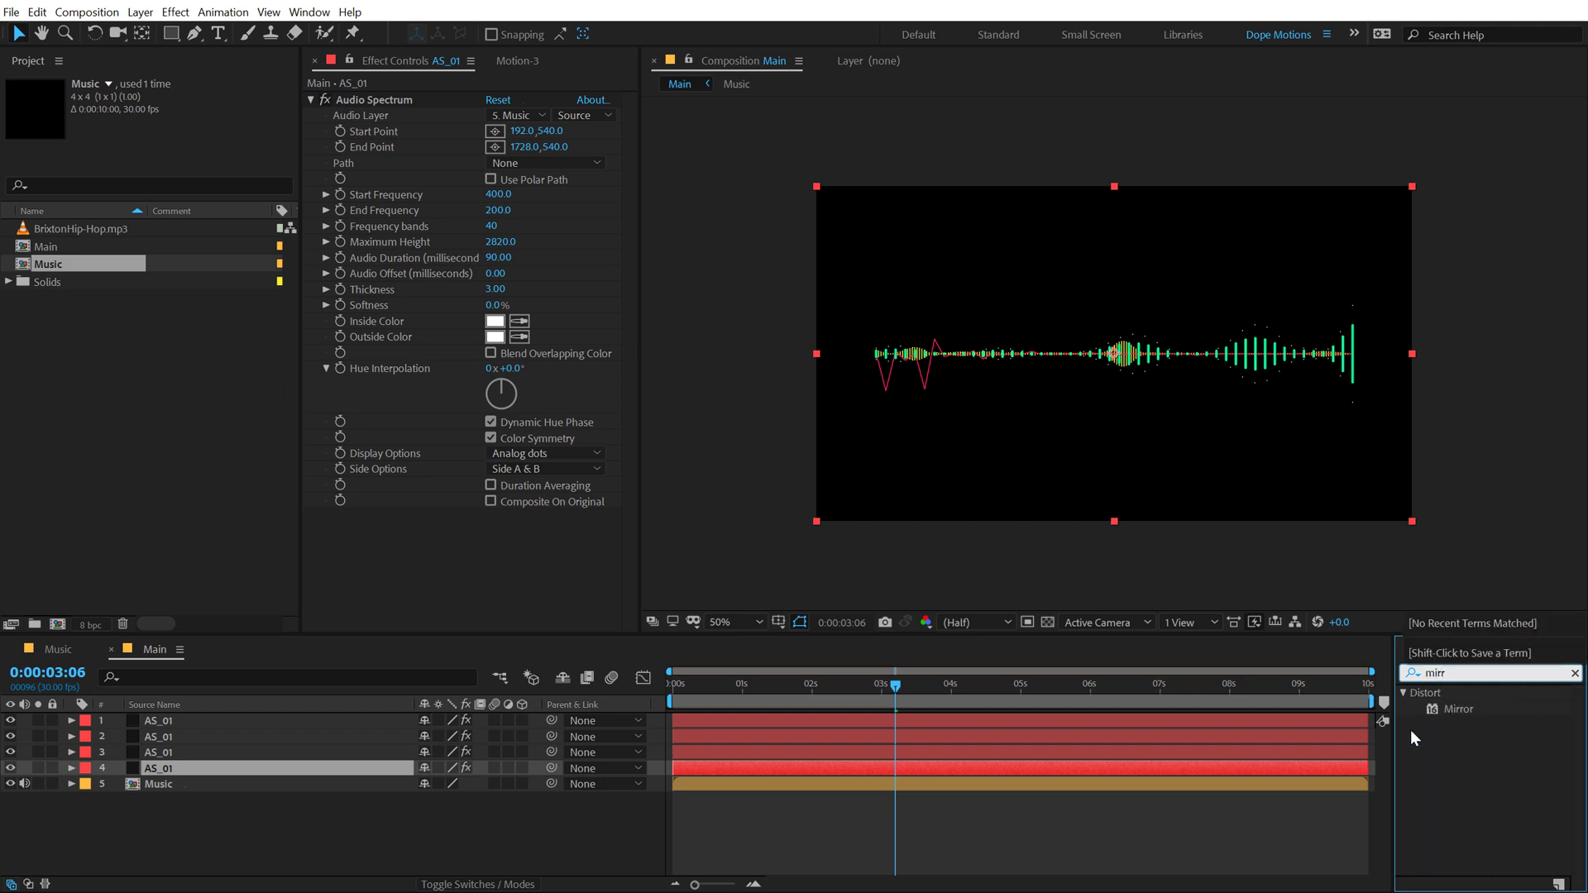
pyautogui.doubleClick(1458, 710)
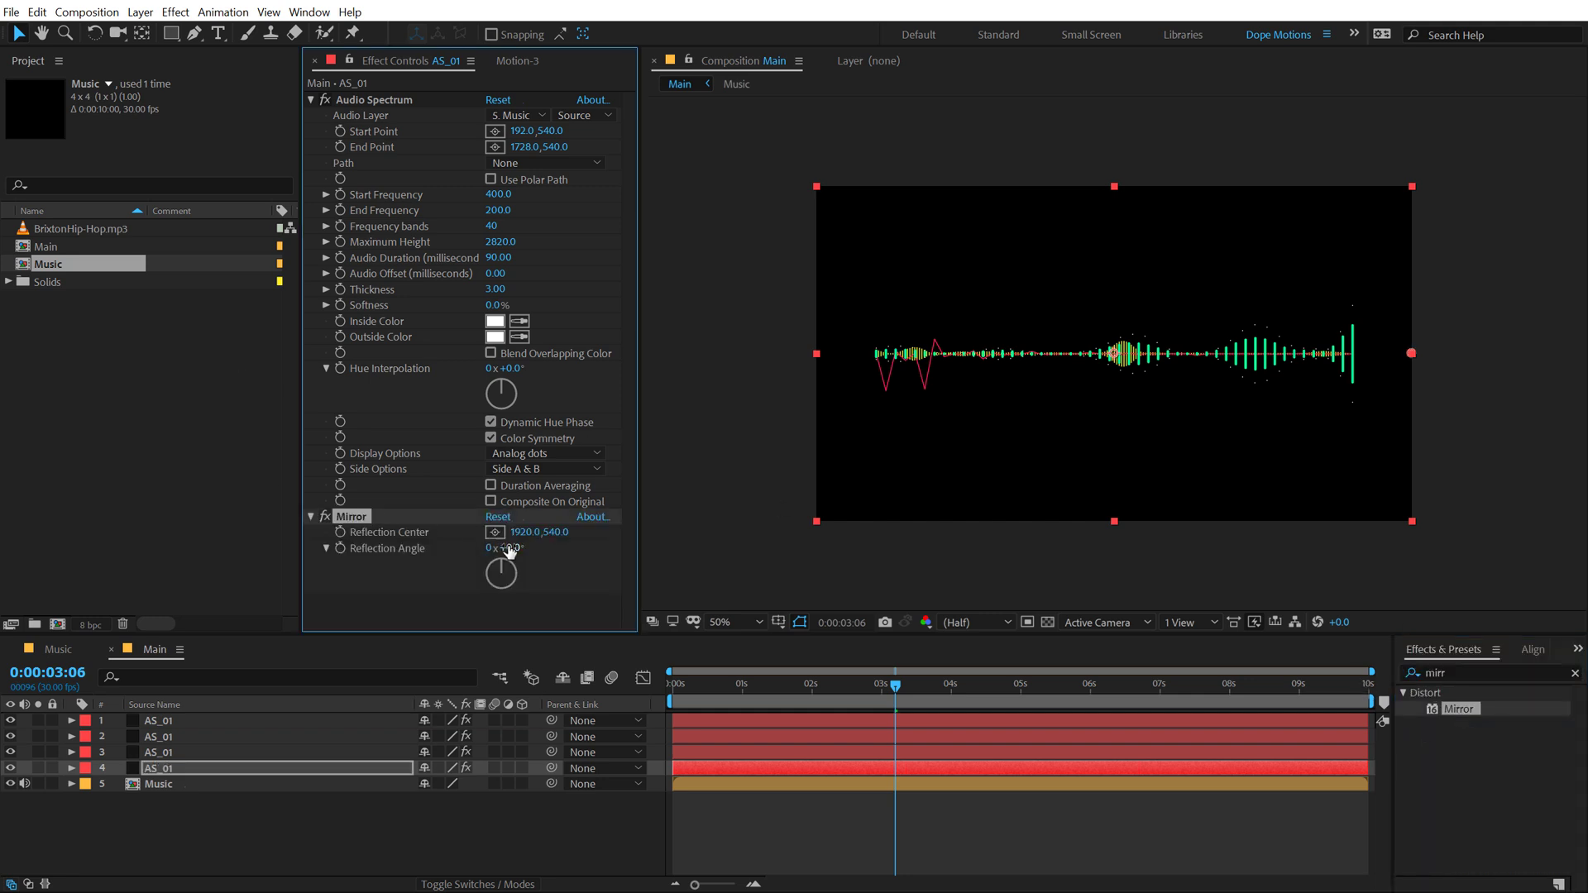
pyautogui.moveTo(505, 561); pyautogui.dragTo(508, 569)
pyautogui.click(509, 549)
pyautogui.write('180')
pyautogui.press('Return')
# Place the mirror's reflection centre at 960,540, the composition centre
pyautogui.moveTo(1412, 354); pyautogui.dragTo(1110, 365)
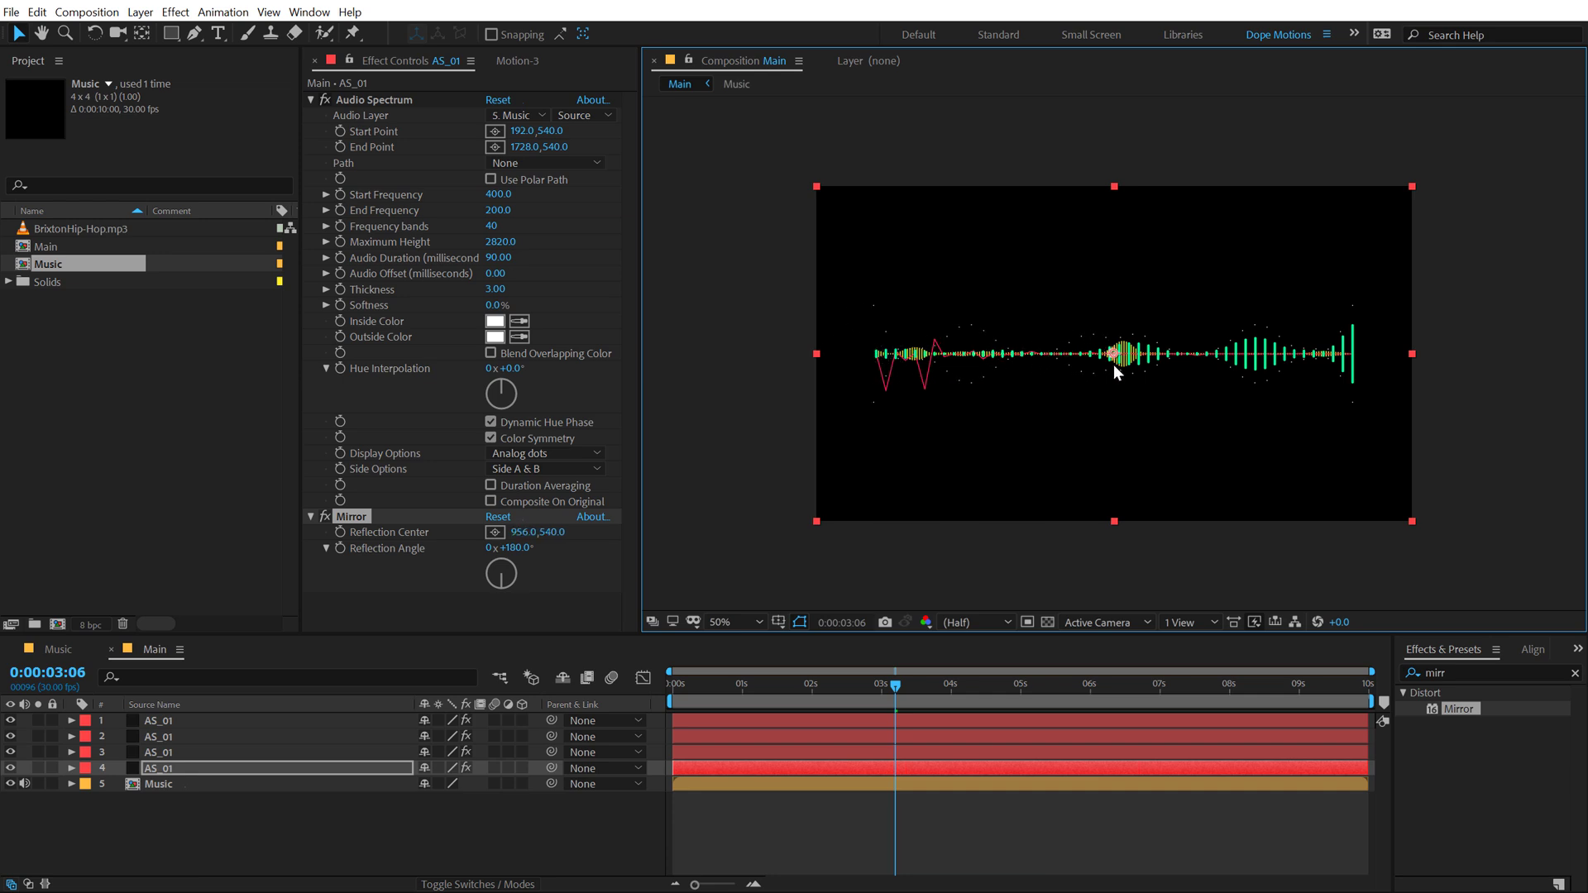
pyautogui.click(523, 533)
pyautogui.write('960')
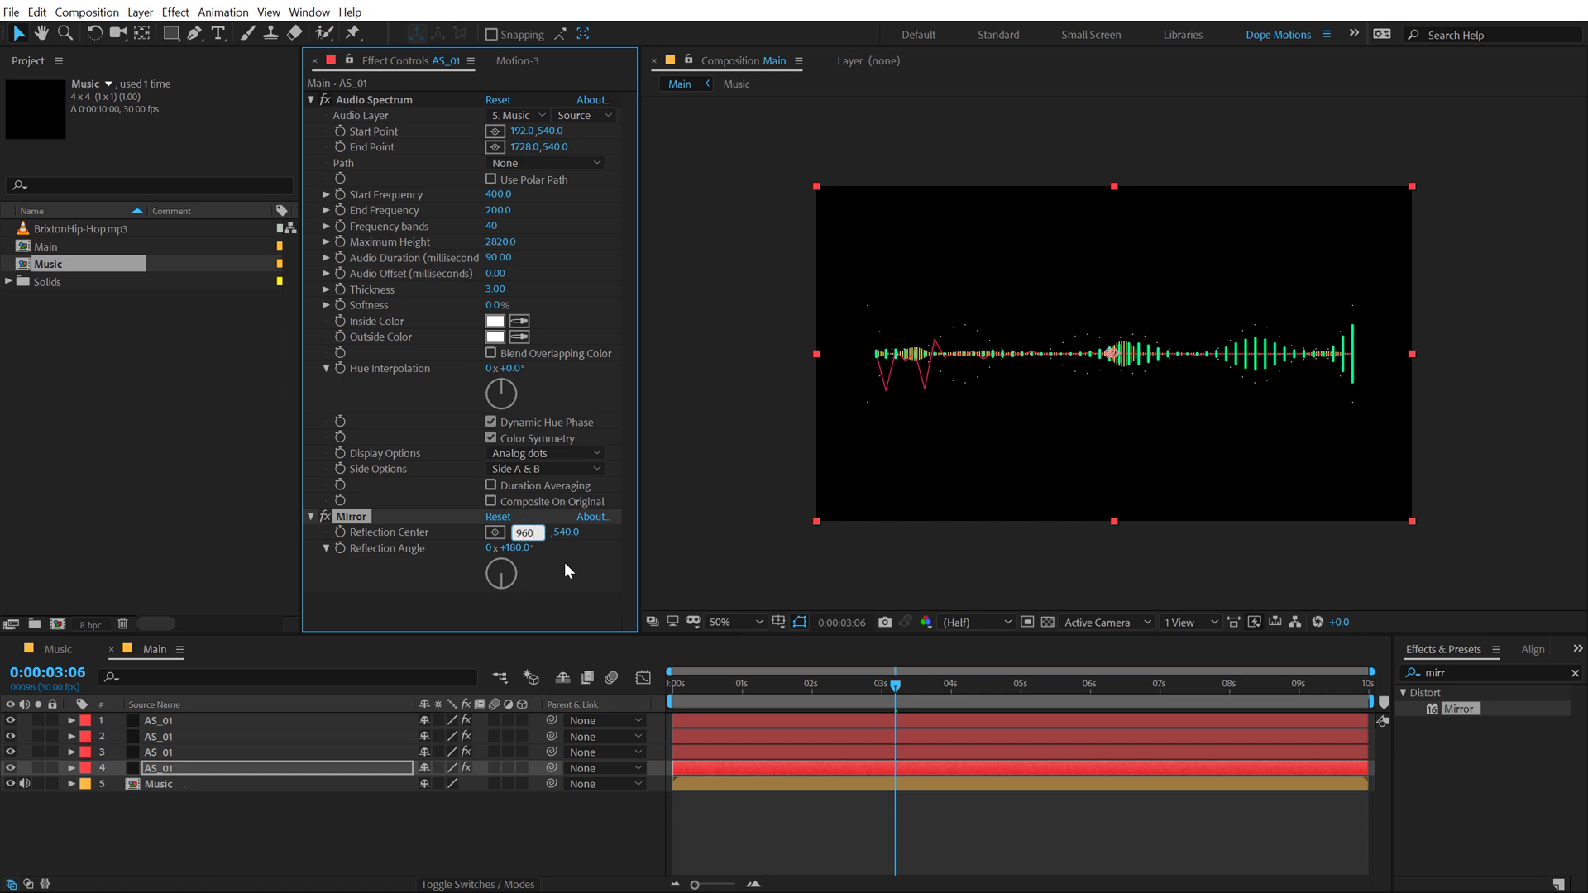
pyautogui.press('Return')
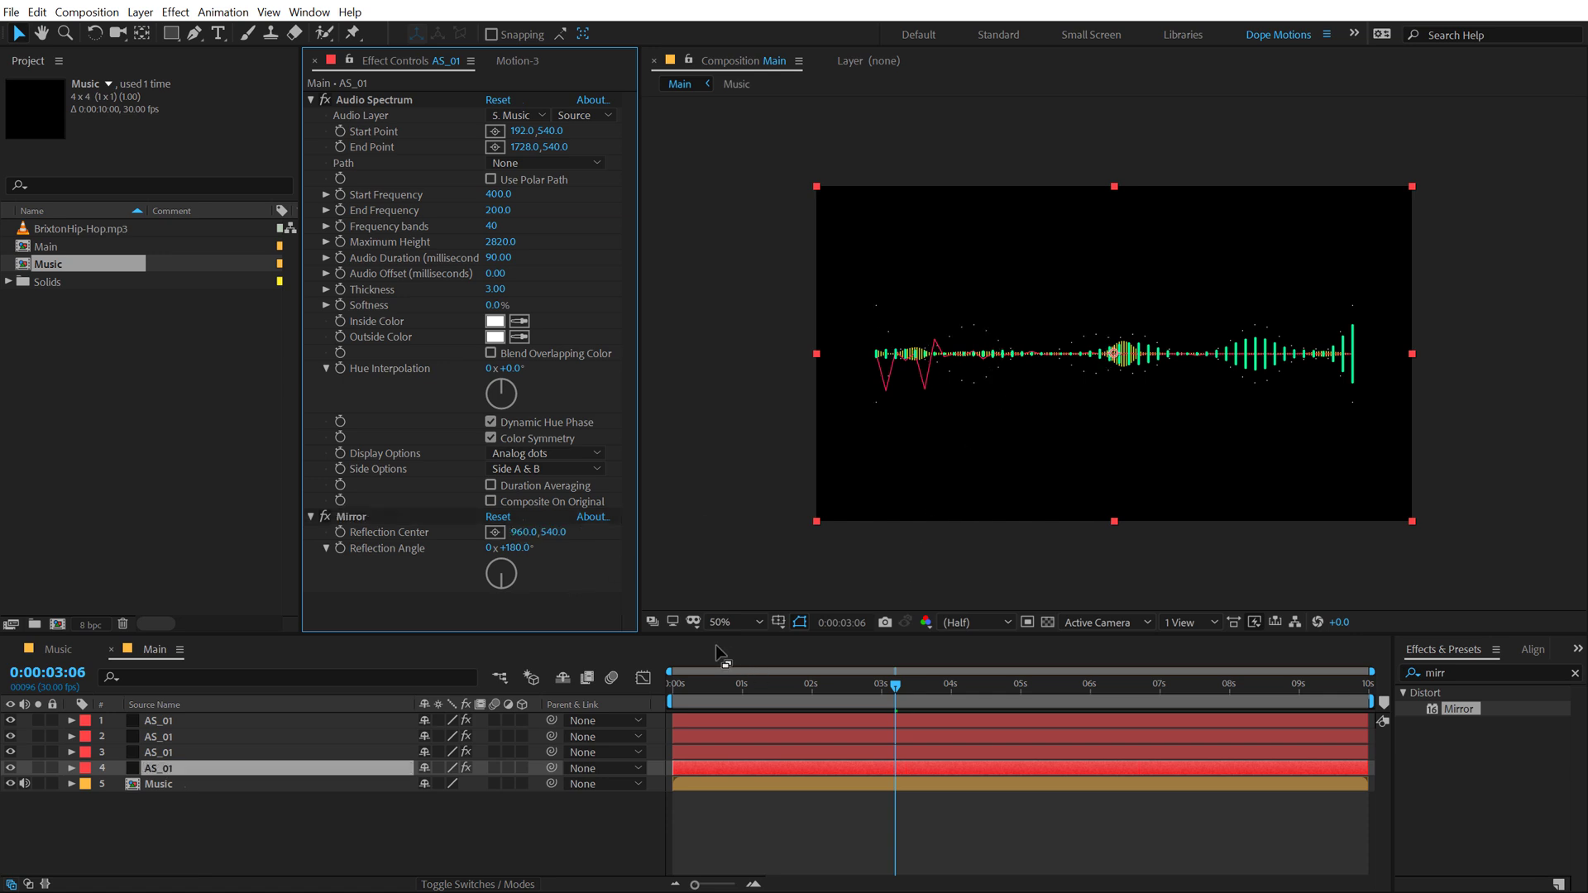
pyautogui.moveTo(690, 687); pyautogui.dragTo(972, 685)
pyautogui.press('space')
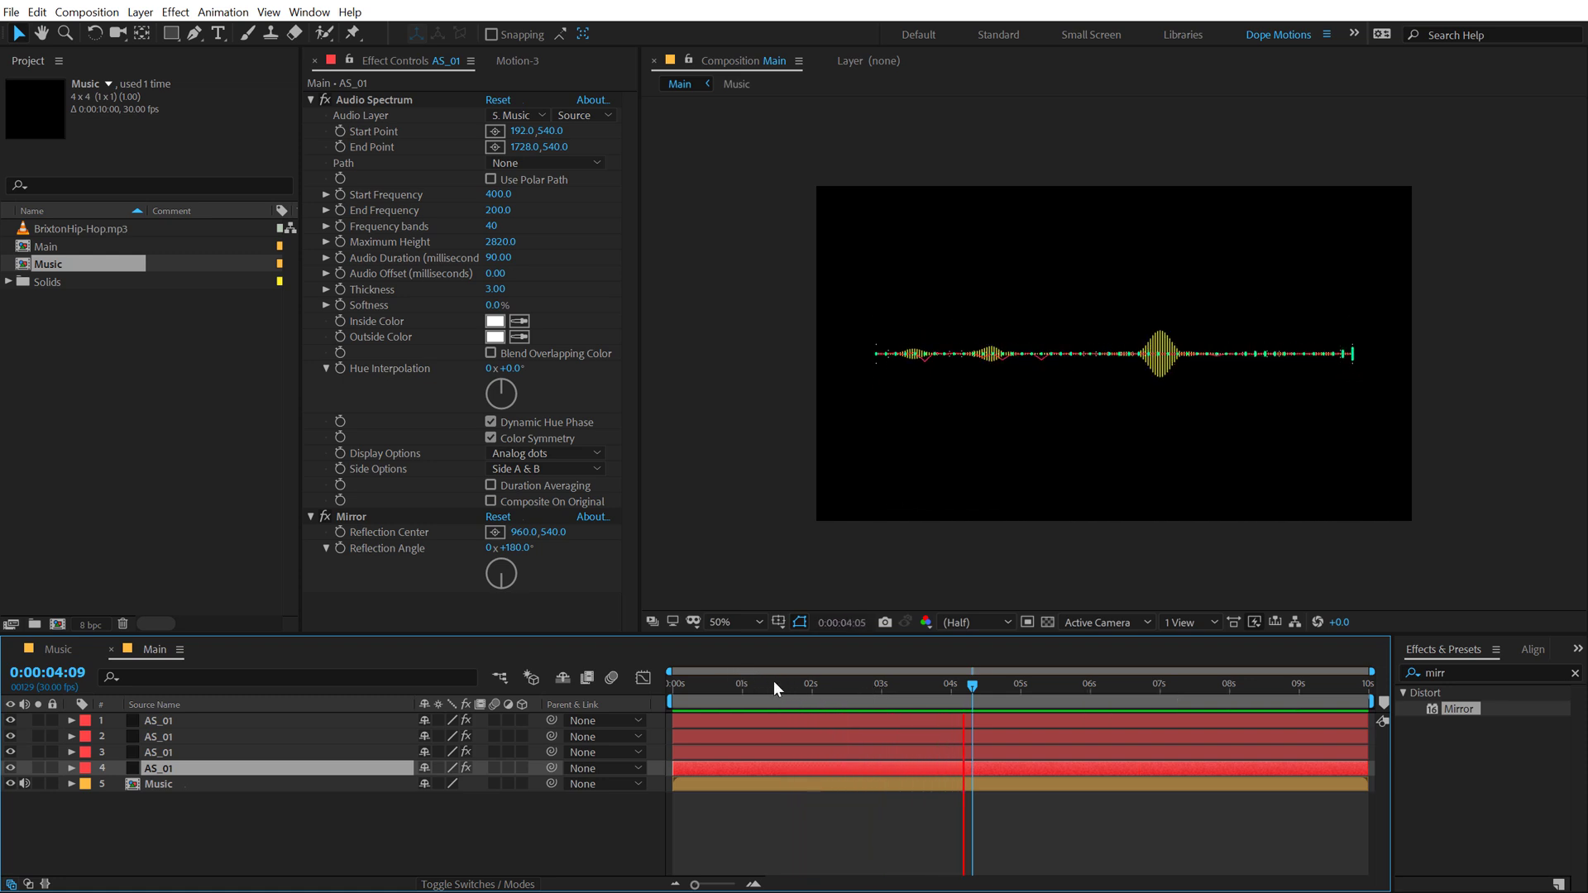
pyautogui.moveTo(796, 679); pyautogui.dragTo(897, 683)
pyautogui.click(256, 826)
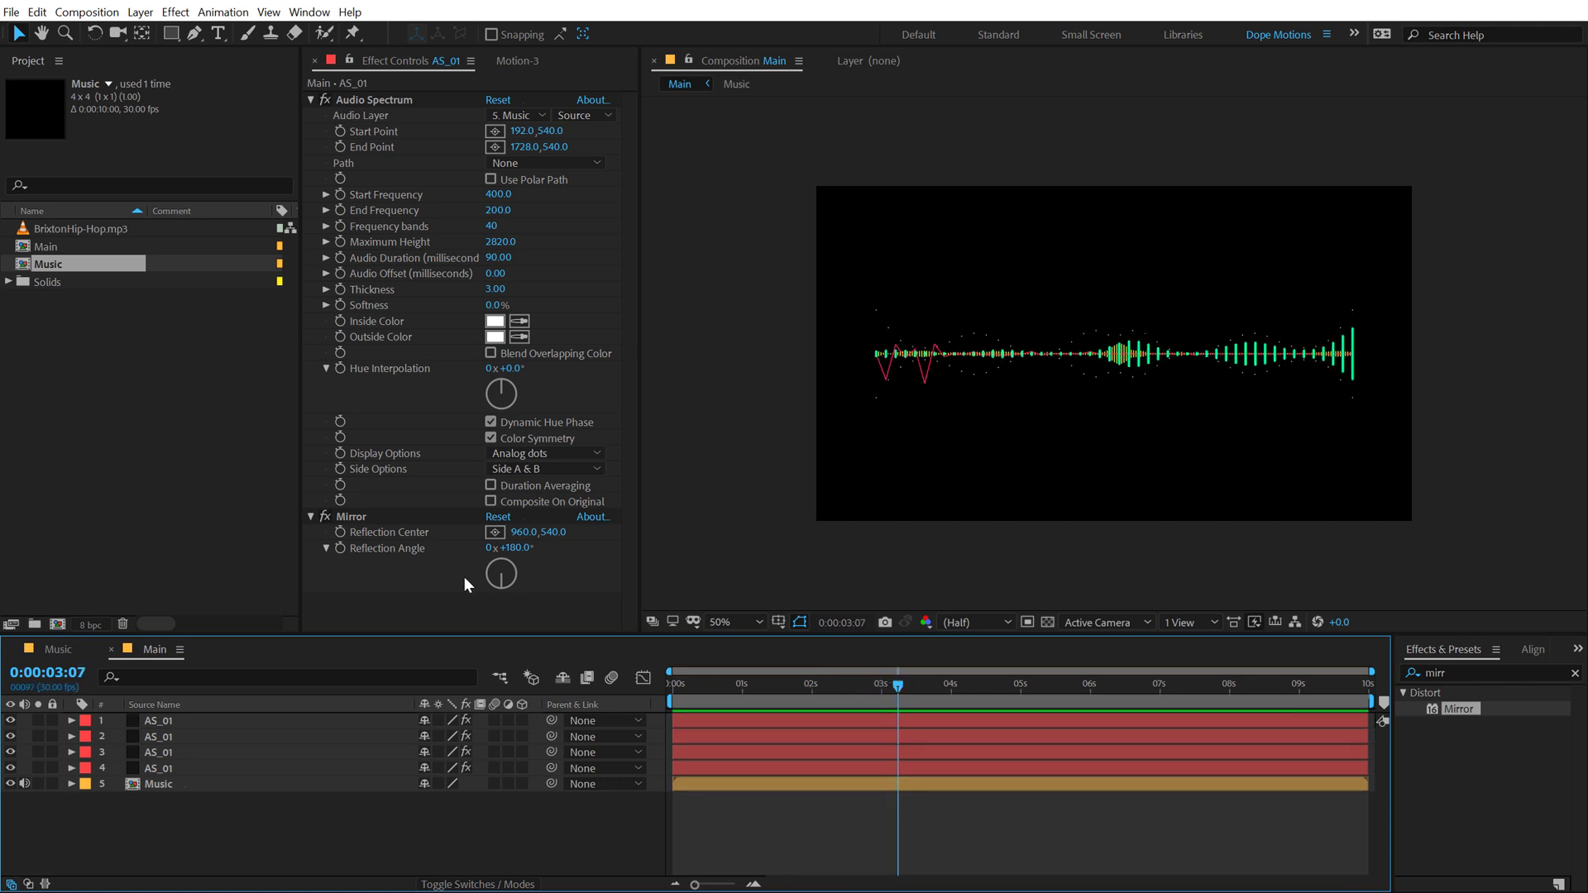